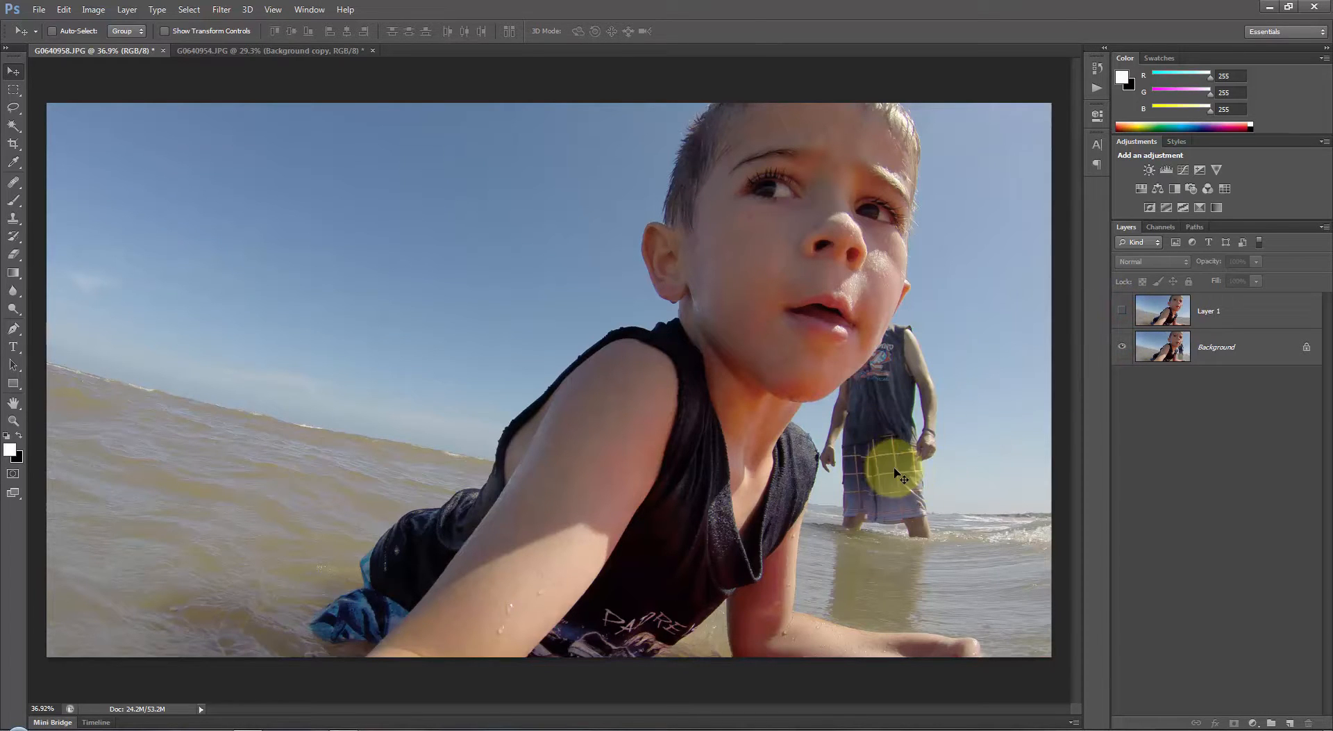
Step: Turn on Layer 1's visibility to show the finished edit, and delete that layer from the image
{"action": "left_click", "coordinate": [1124, 313]}
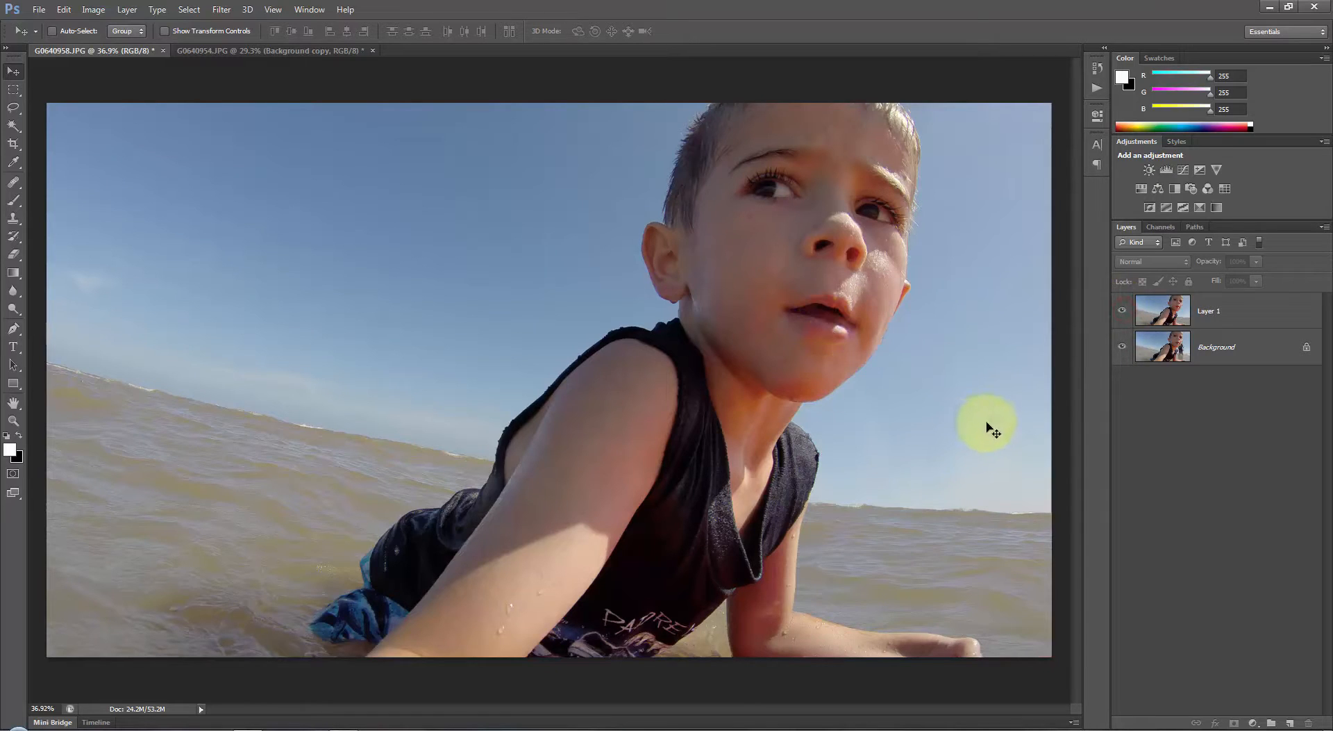
{"action": "left_click", "coordinate": [1190, 322]}
{"action": "key", "text": "Delete"}
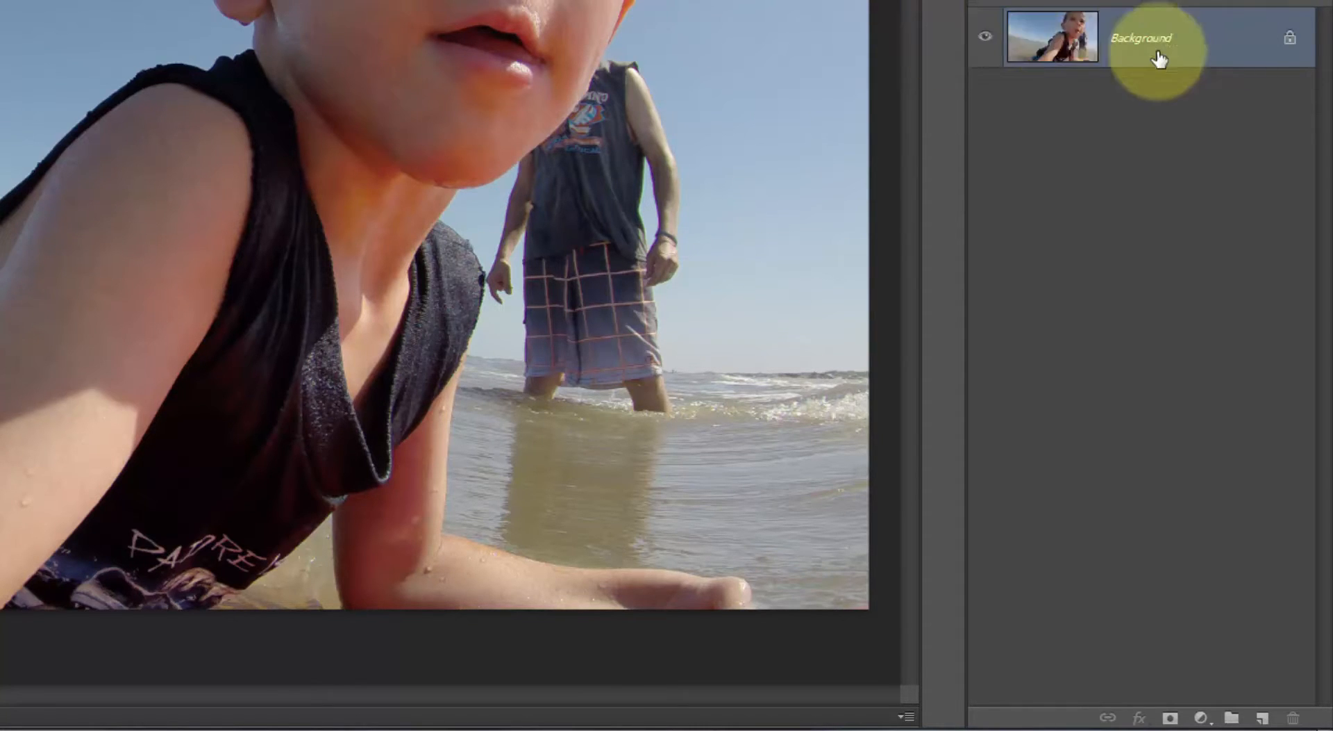
Step: Duplicate the Background layer and hide the original Background layer
{"action": "left_click", "coordinate": [1127, 41]}
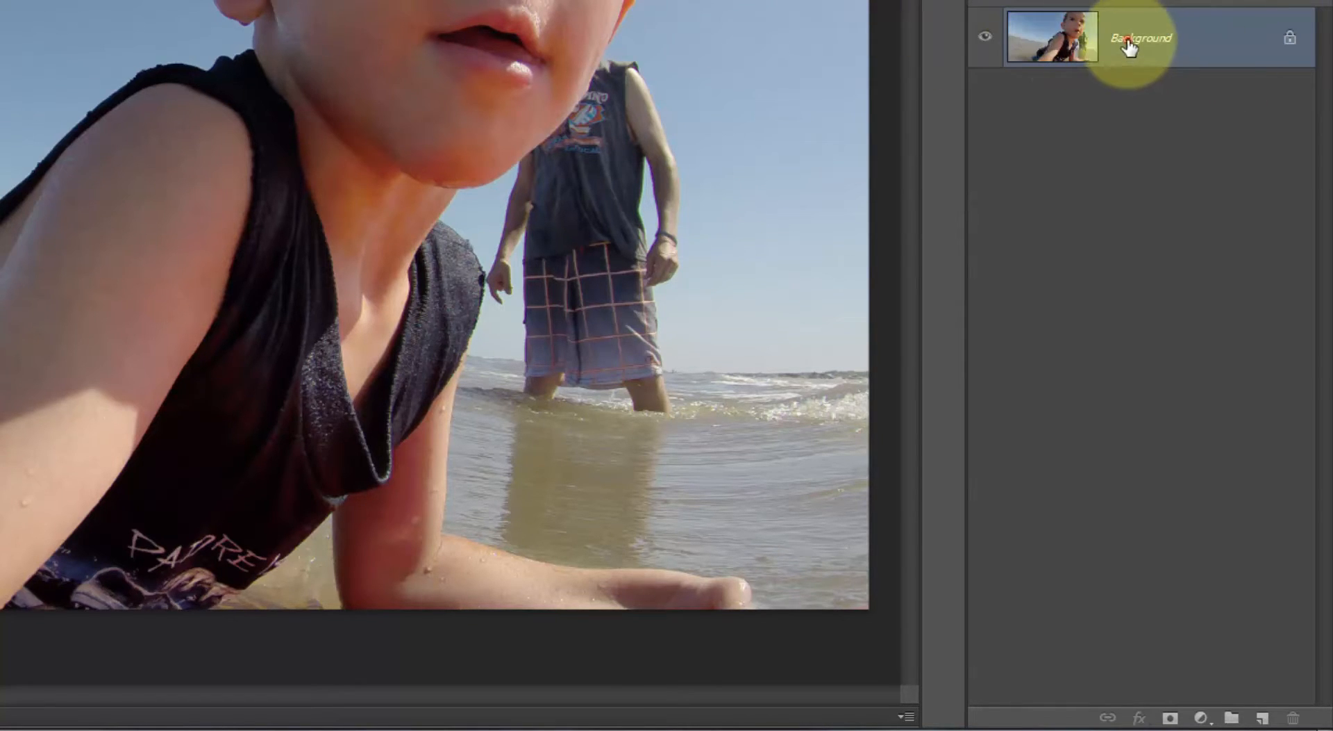
{"action": "left_click_drag", "start_coordinate": [1129, 52], "coordinate": [1263, 717]}
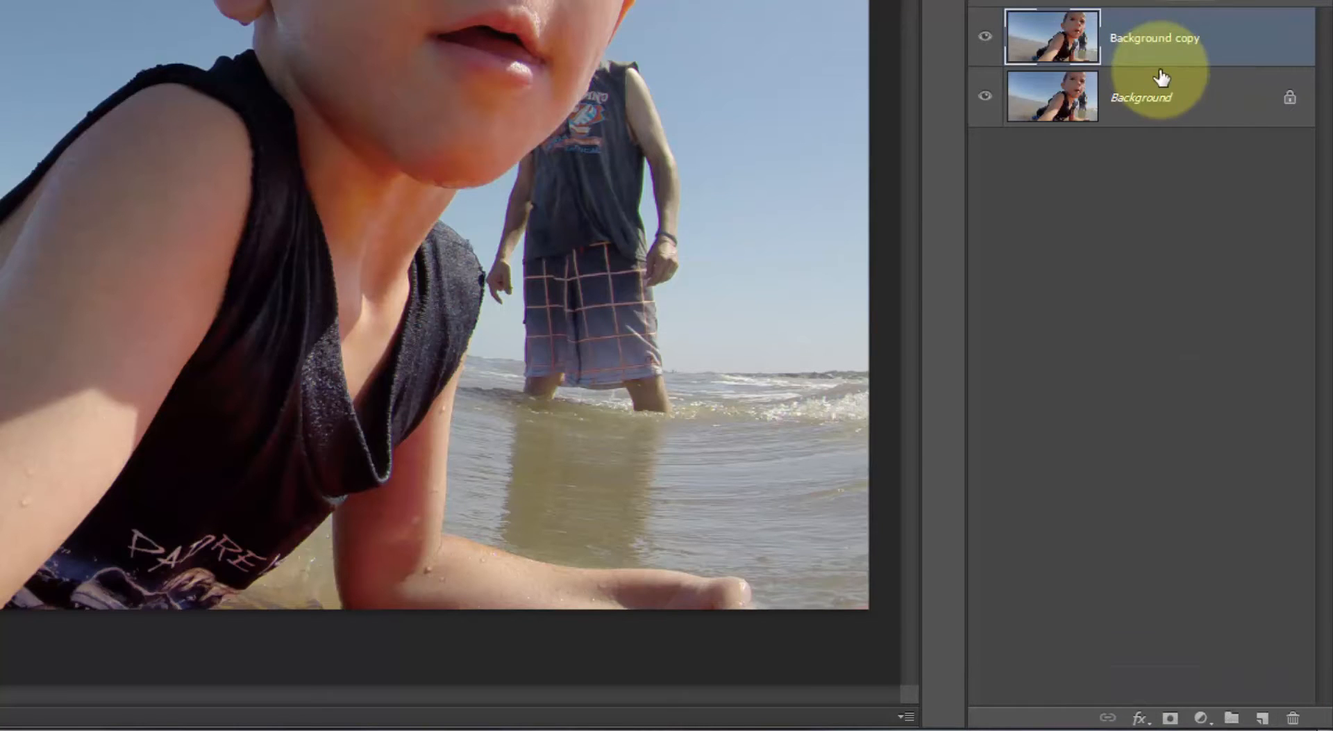
{"action": "left_click", "coordinate": [983, 101]}
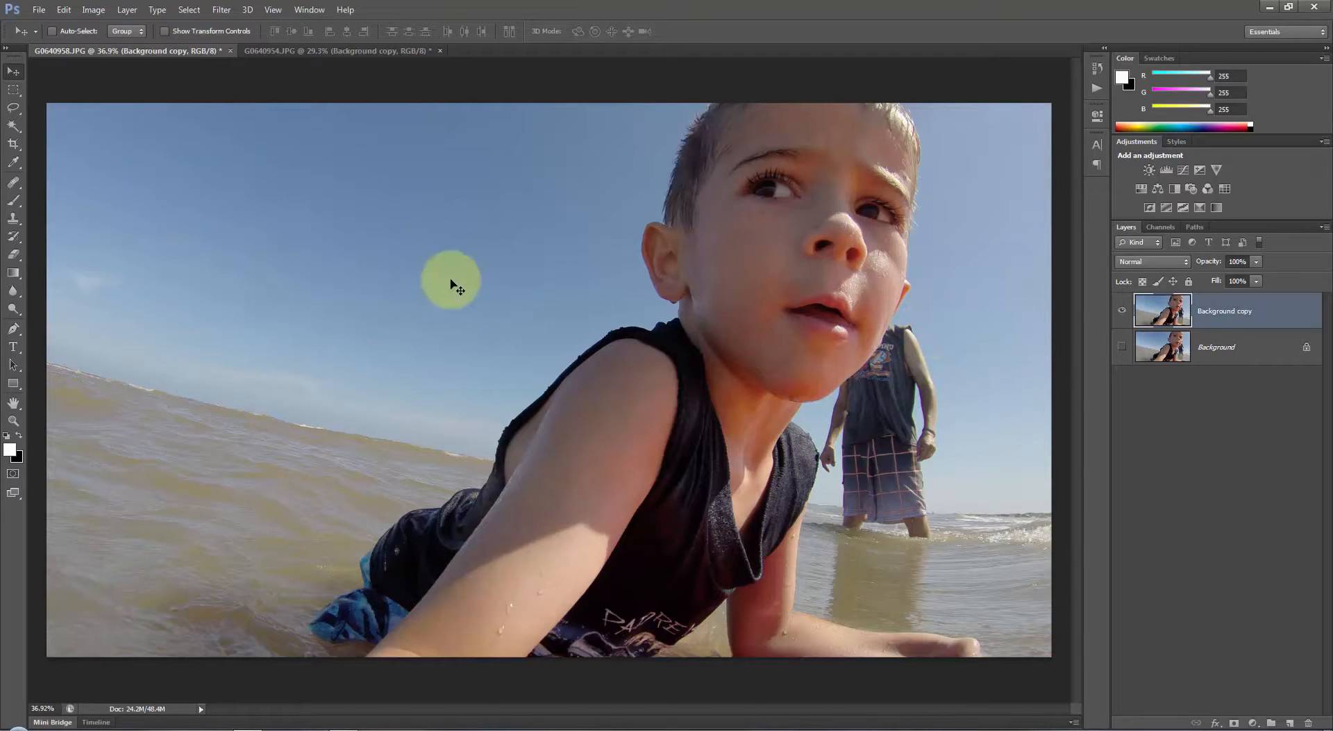
{"action": "left_click", "coordinate": [15, 255]}
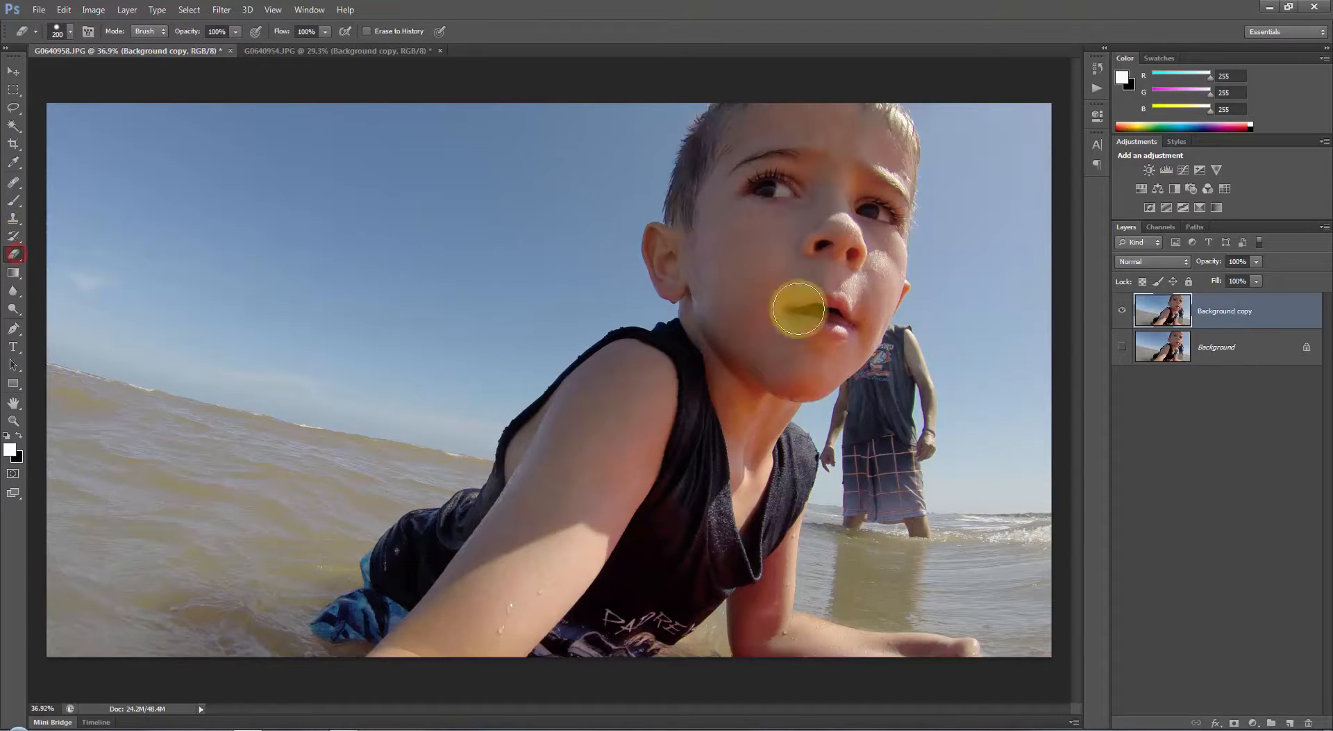
{"action": "mouse_move", "coordinate": [928, 309]}
{"action": "left_mouse_down"}
{"action": "mouse_move", "coordinate": [862, 409]}
{"action": "mouse_move", "coordinate": [923, 396]}
{"action": "left_mouse_up"}
{"action": "key", "text": "ctrl+z"}
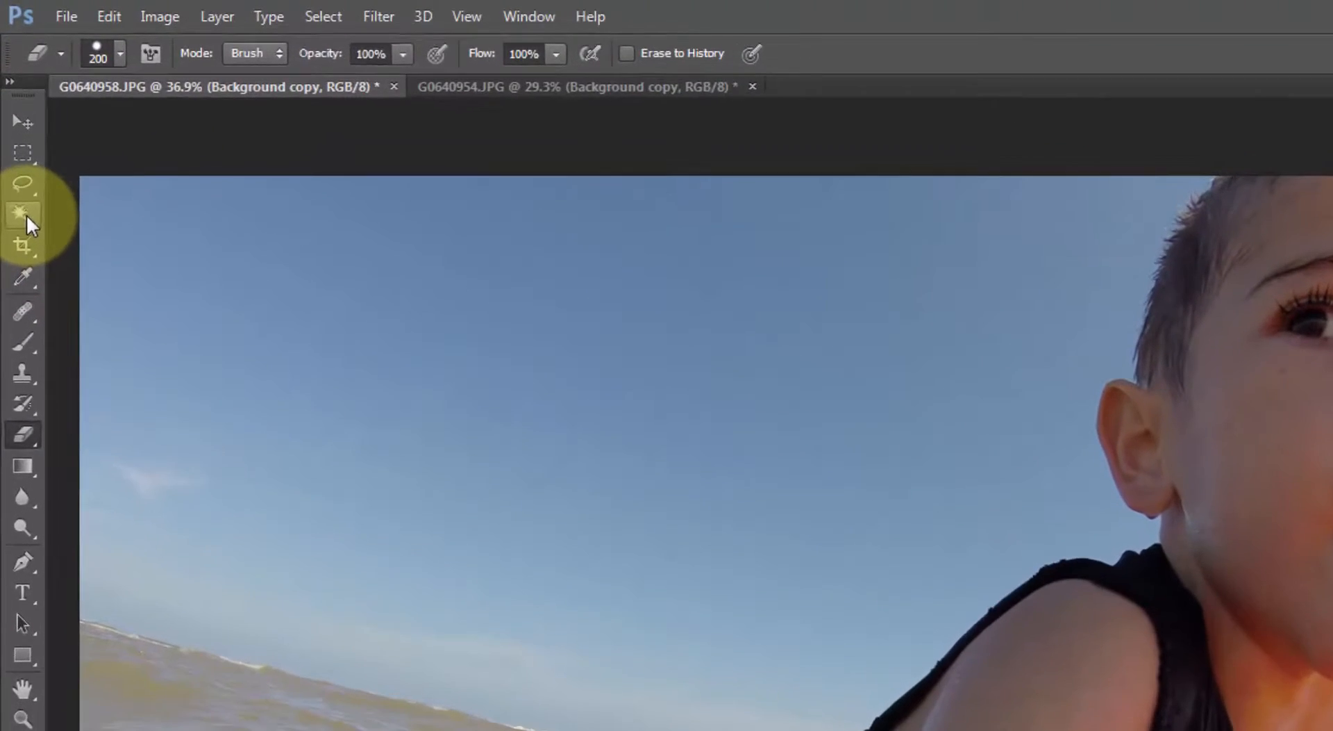
Step: Start a Quick Selection with a 125 px brush over the boy's cheek, chin, neck and vest collar
{"action": "left_click", "coordinate": [26, 215]}
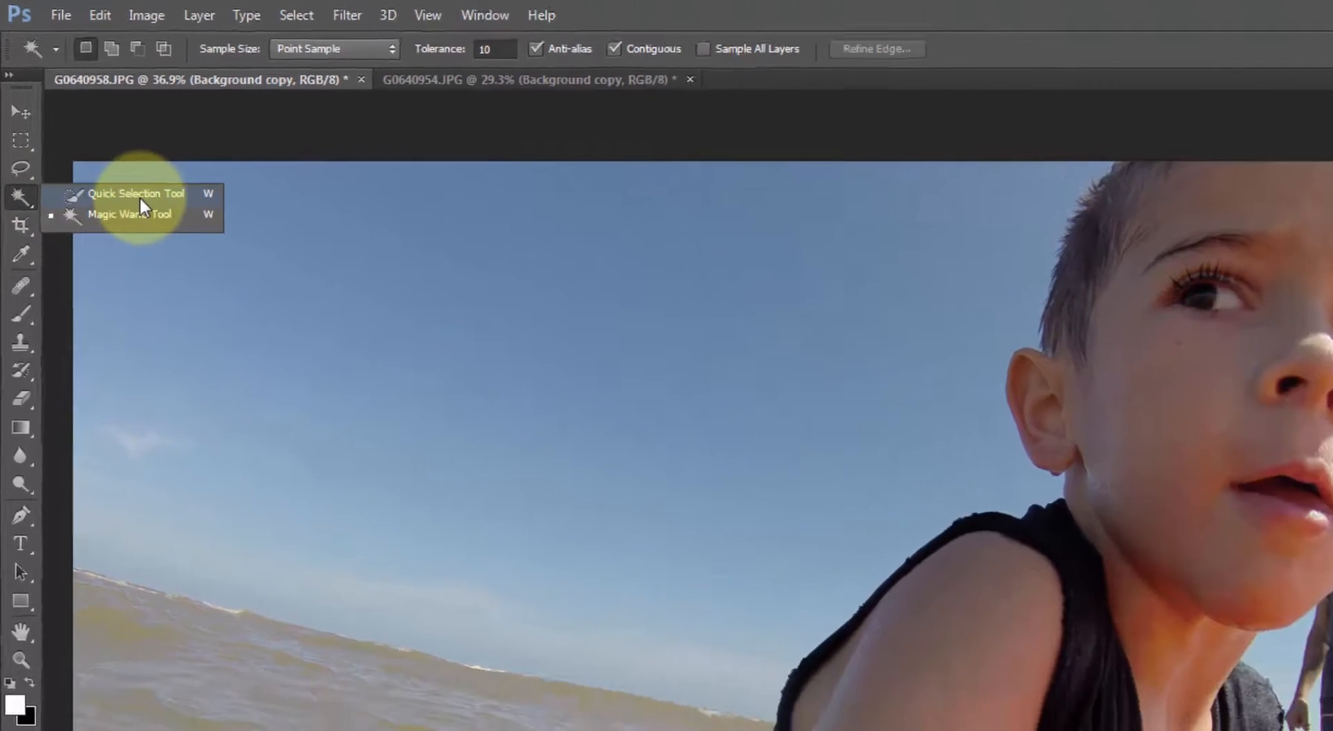
{"action": "left_click", "coordinate": [152, 212]}
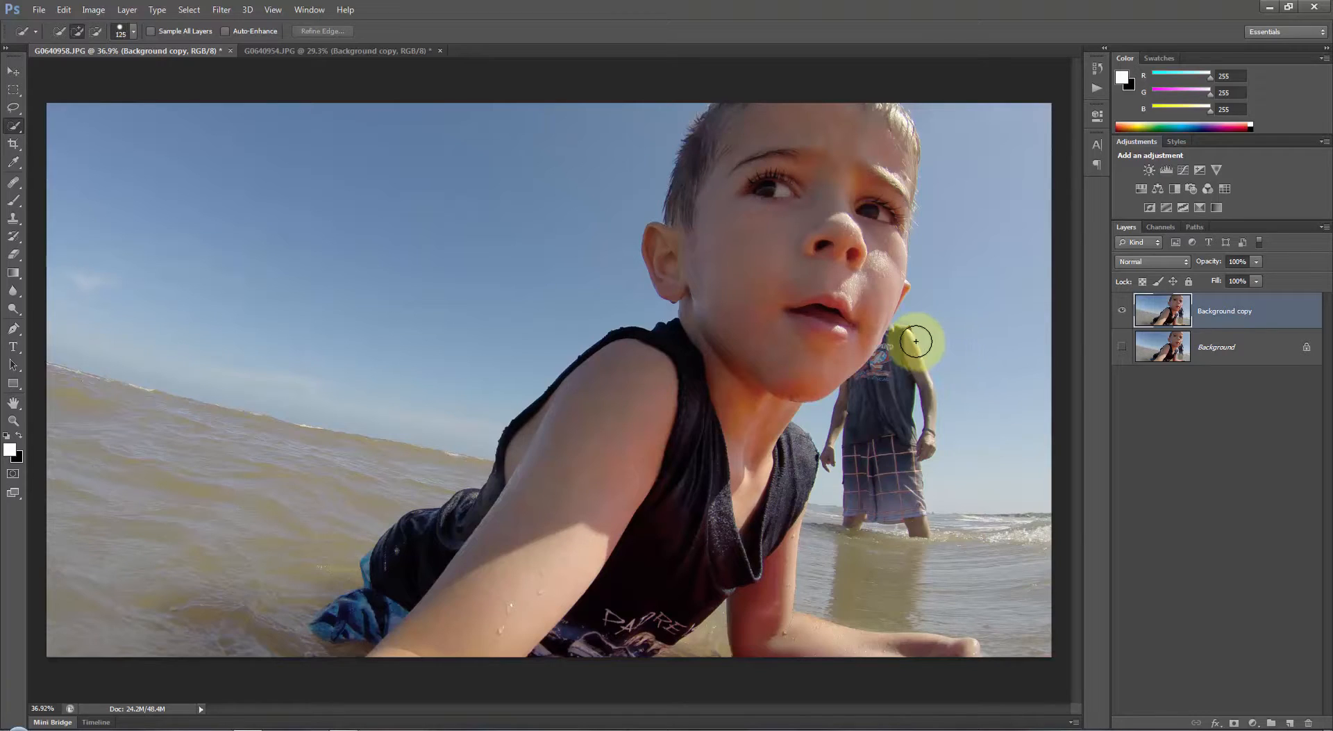
{"action": "key", "text": "bracketright"}
{"action": "key", "text": "bracketright"}
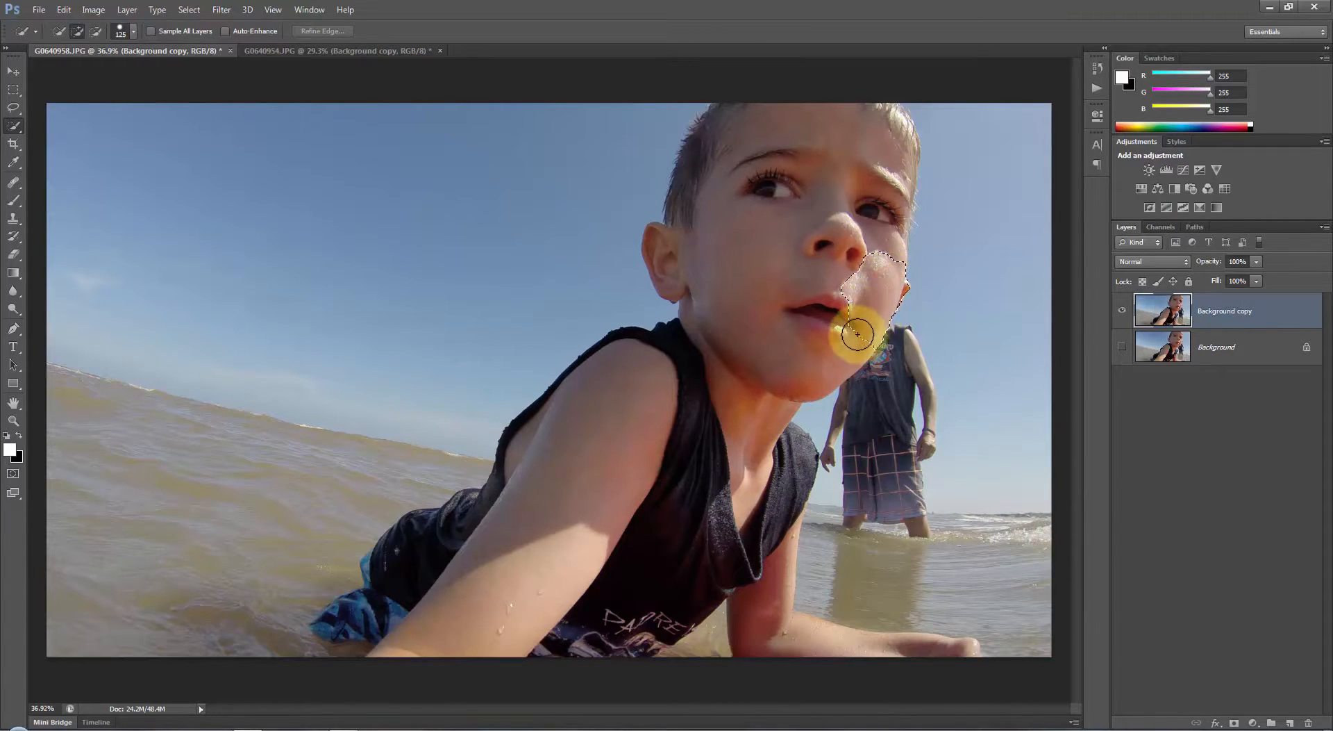
{"action": "mouse_move", "coordinate": [847, 345]}
{"action": "left_mouse_down"}
{"action": "mouse_move", "coordinate": [786, 397]}
{"action": "mouse_move", "coordinate": [787, 452]}
{"action": "left_mouse_up"}
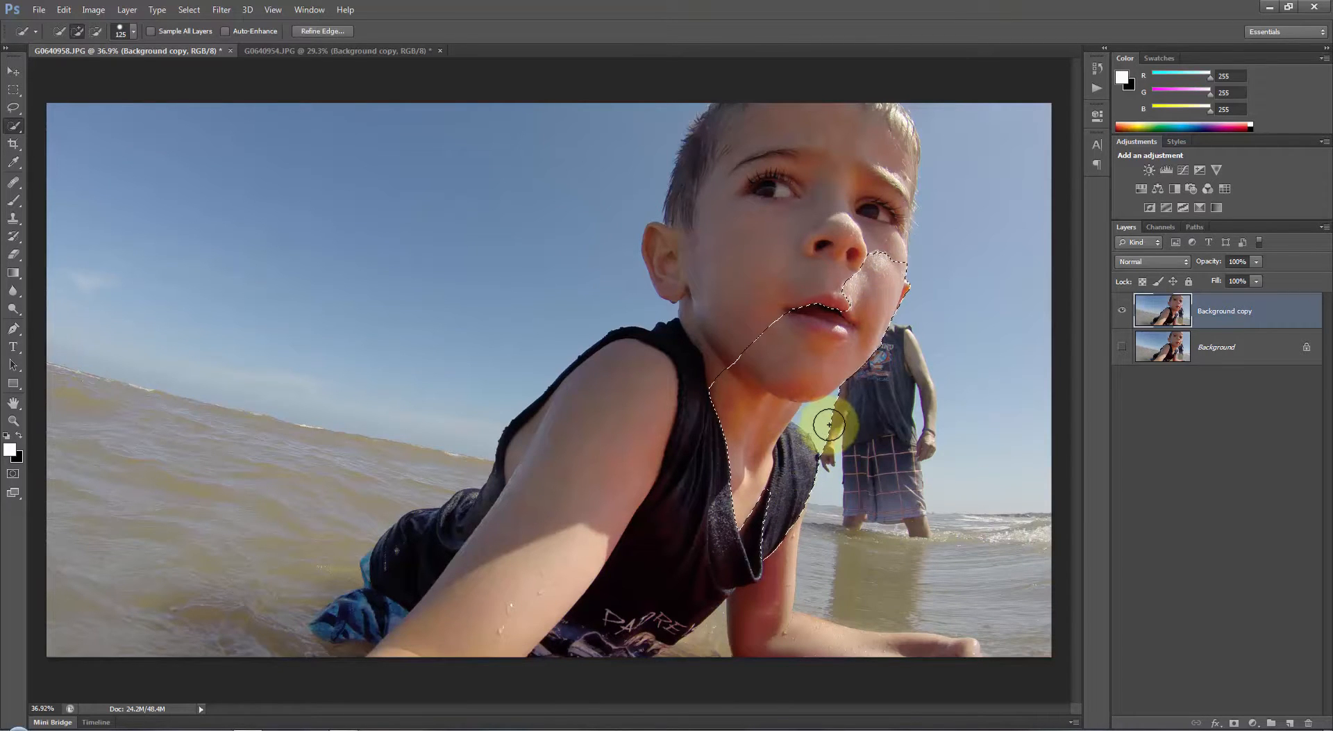
Step: Subtract the background between the boy's chin, his shoulder and the man's arm from the selection
{"action": "scroll", "coordinate": [824, 426], "scroll_direction": "up", "scroll_amount": 5}
{"action": "scroll", "coordinate": [825, 426], "scroll_direction": "up", "scroll_amount": 3}
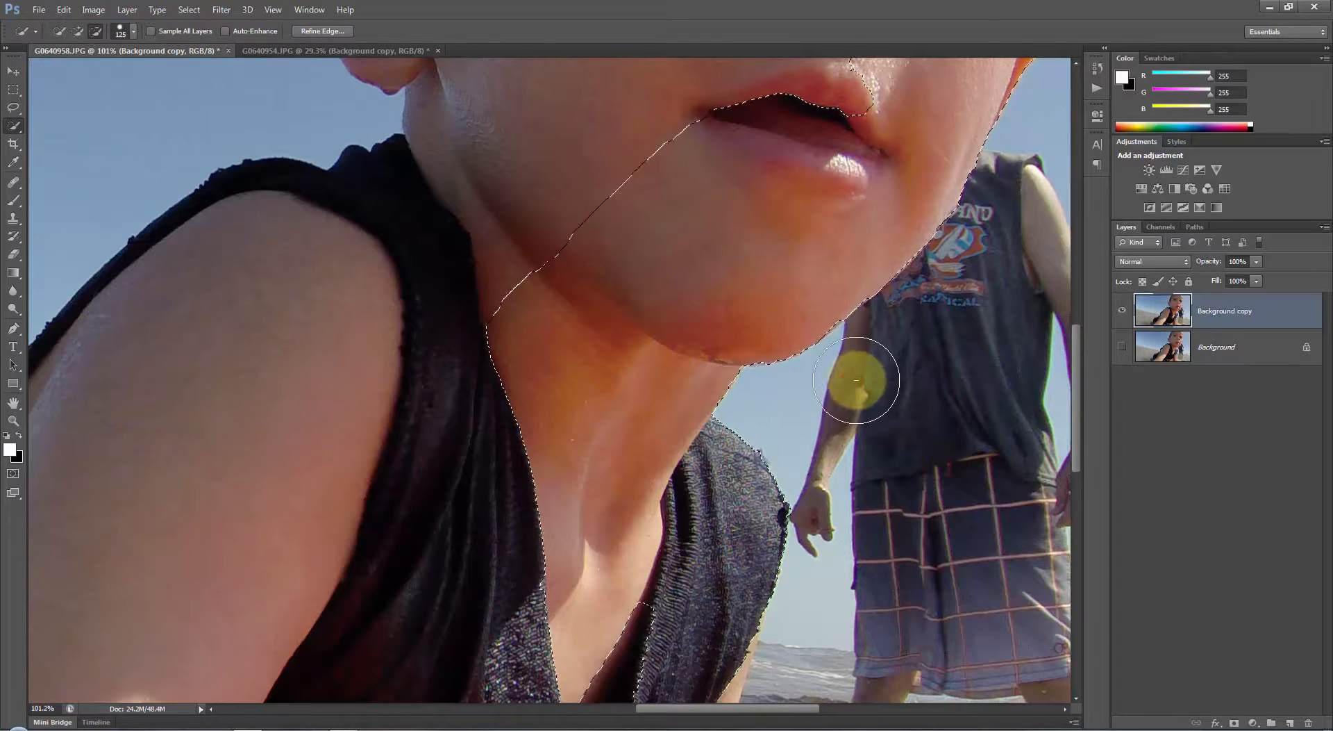
{"action": "mouse_move", "coordinate": [857, 380]}
{"action": "left_mouse_down"}
{"action": "mouse_move", "coordinate": [820, 505]}
{"action": "mouse_move", "coordinate": [835, 500]}
{"action": "mouse_move", "coordinate": [824, 486]}
{"action": "left_mouse_up"}
{"action": "scroll", "coordinate": [805, 428], "scroll_direction": "down", "scroll_amount": 3}
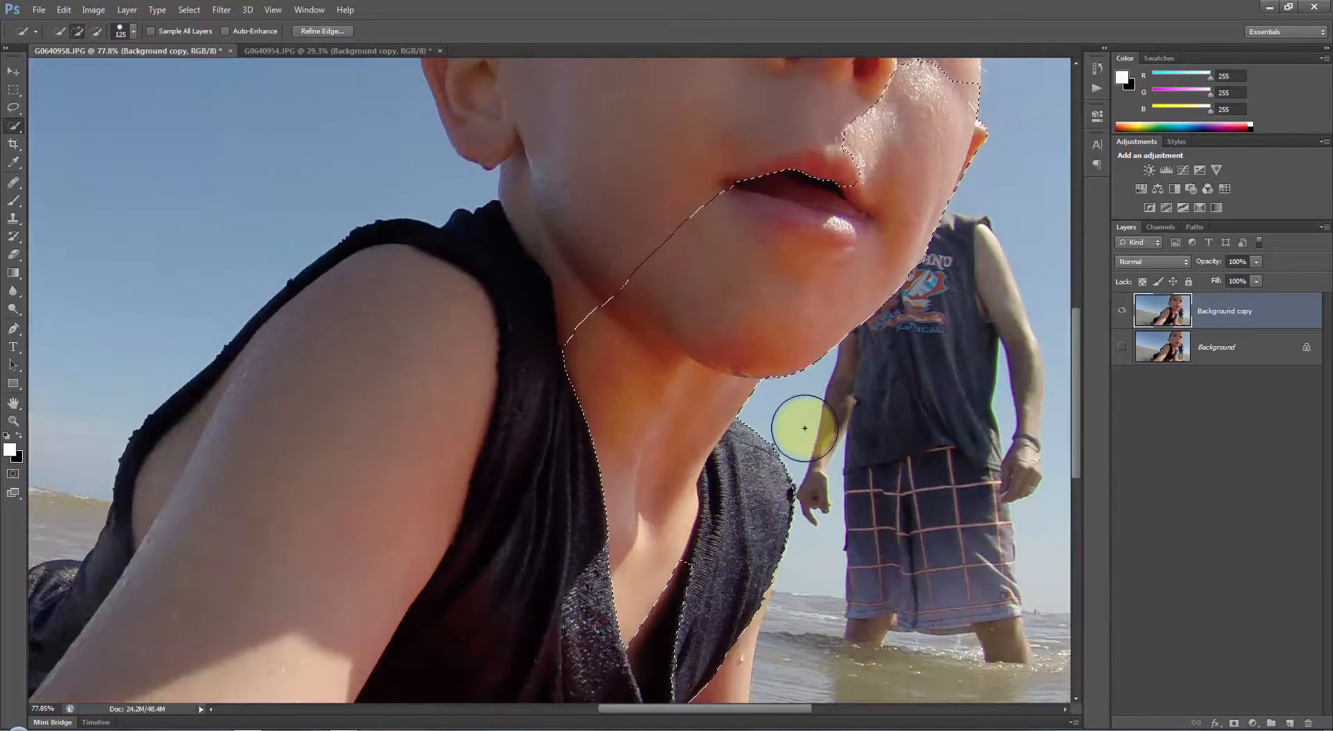
Step: Extend the selection over the boy's whole face, hair and ear, keeping the man beside his jaw excluded
{"action": "scroll", "coordinate": [794, 461], "scroll_direction": "down", "scroll_amount": 3}
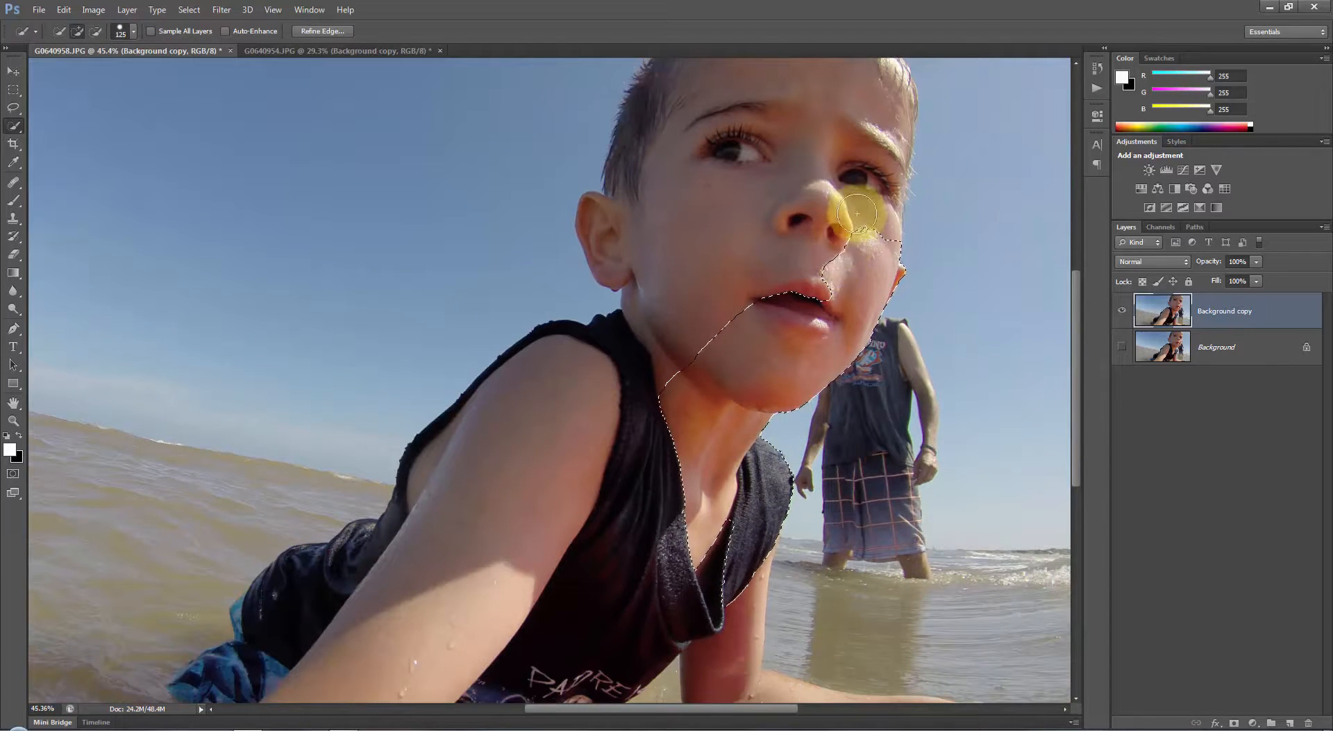
{"action": "mouse_move", "coordinate": [879, 238]}
{"action": "left_mouse_down"}
{"action": "mouse_move", "coordinate": [880, 177]}
{"action": "mouse_move", "coordinate": [864, 379]}
{"action": "left_mouse_up"}
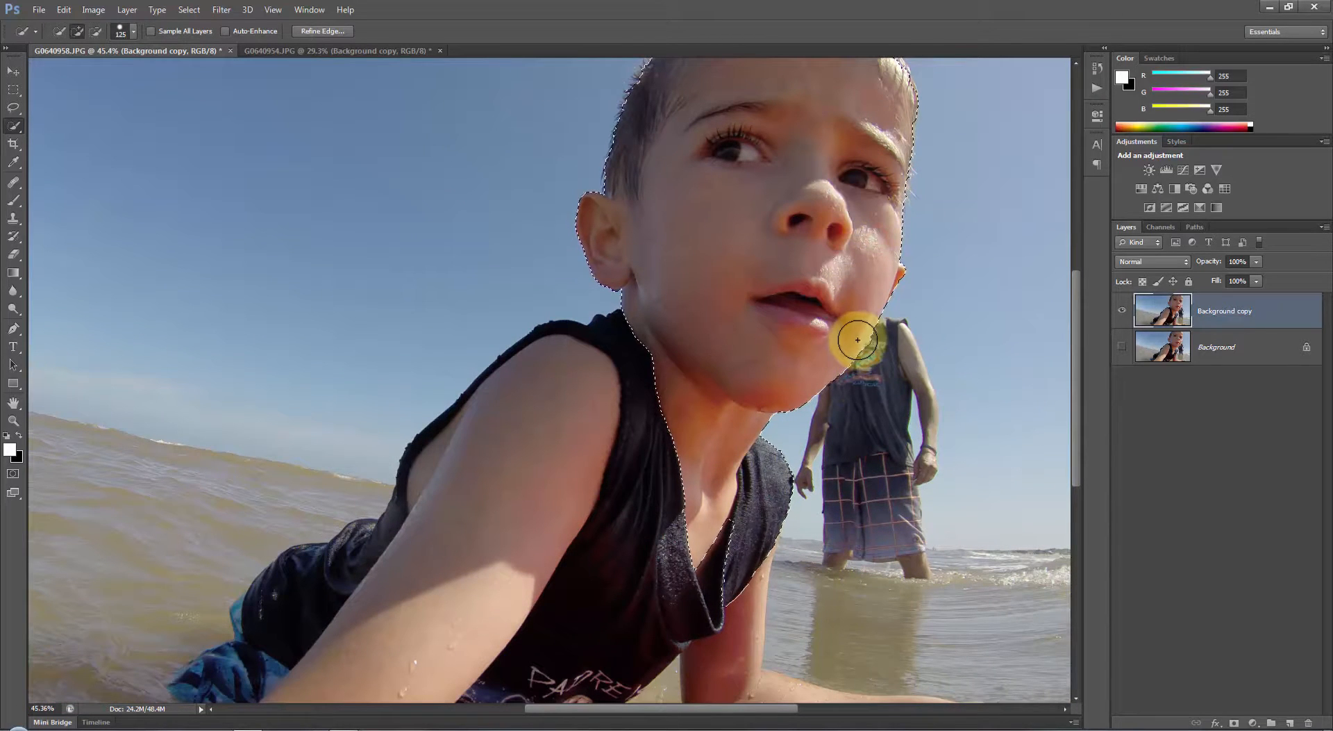
{"action": "left_click", "coordinate": [825, 360], "text": "alt"}
Step: Add the boy's far arm, forearm and hand resting in the water to the selection
{"action": "scroll", "coordinate": [771, 539], "scroll_direction": "down", "scroll_amount": 1}
{"action": "mouse_move", "coordinate": [798, 521]}
{"action": "left_mouse_down"}
{"action": "mouse_move", "coordinate": [749, 428]}
{"action": "mouse_move", "coordinate": [736, 452]}
{"action": "mouse_move", "coordinate": [700, 447]}
{"action": "left_mouse_up"}
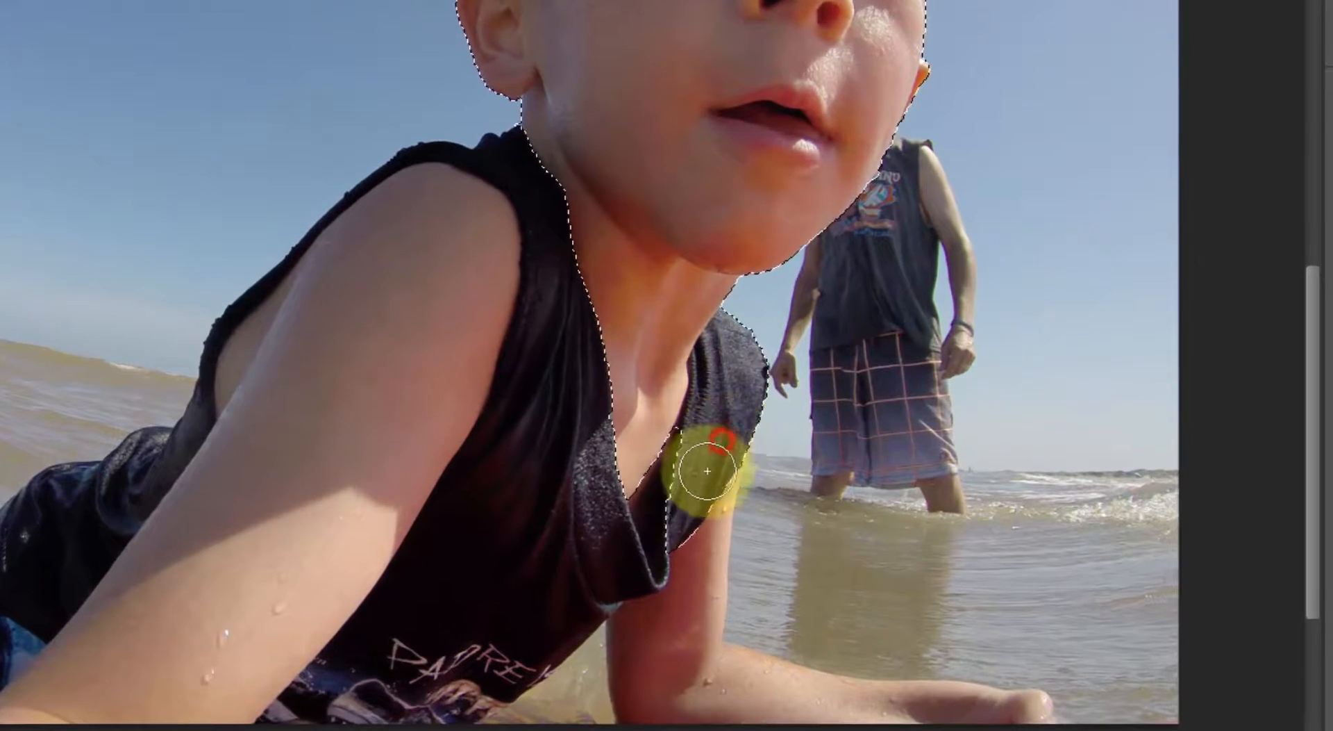
{"action": "mouse_move", "coordinate": [679, 609]}
{"action": "left_mouse_down"}
{"action": "mouse_move", "coordinate": [687, 659]}
{"action": "mouse_move", "coordinate": [712, 676]}
{"action": "mouse_move", "coordinate": [824, 692]}
{"action": "left_mouse_up"}
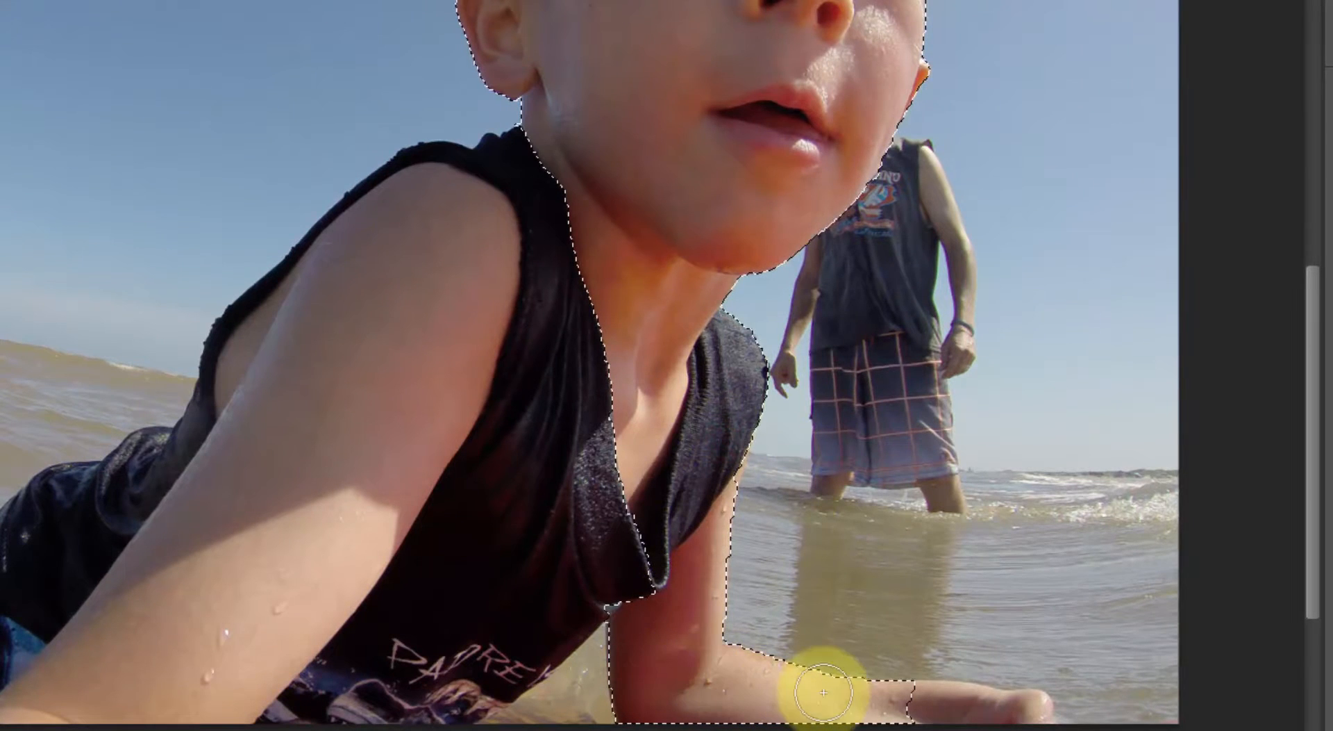
{"action": "left_click_drag", "start_coordinate": [1021, 723], "coordinate": [1006, 724]}
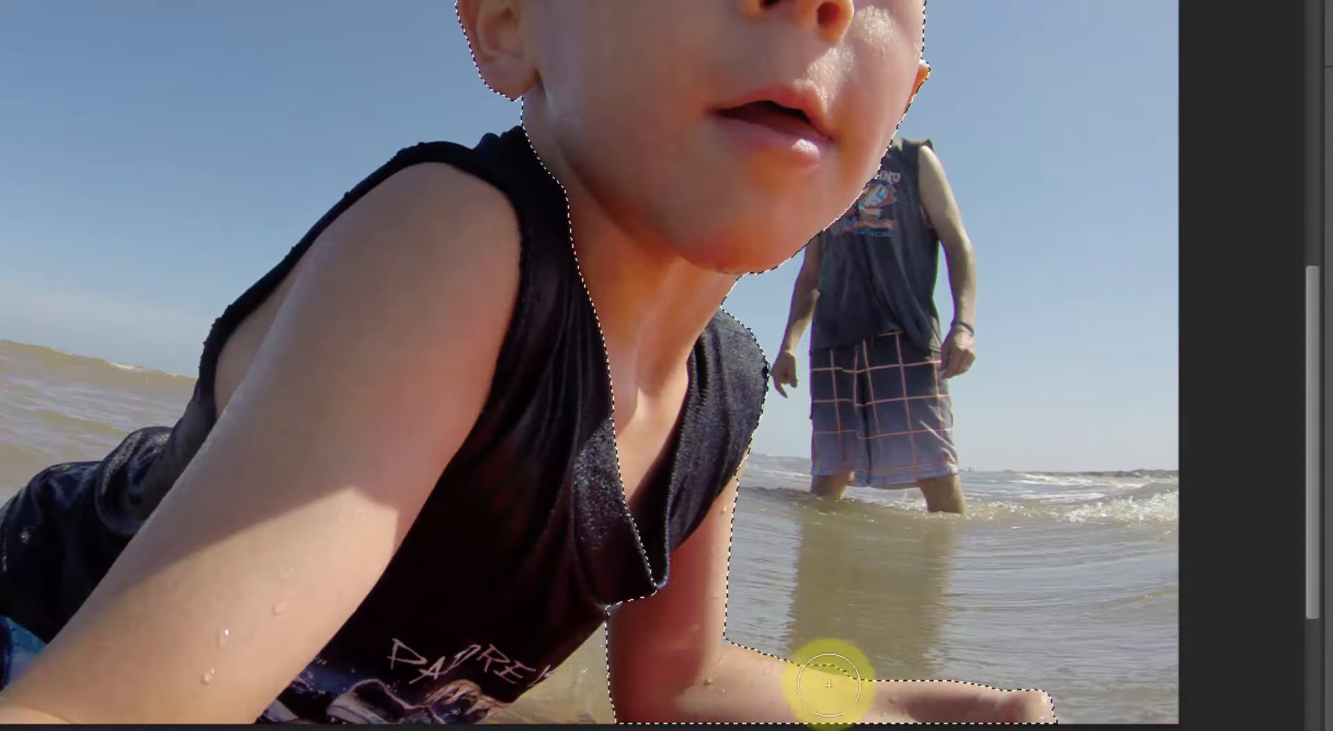
Step: Subtract the spilled water above the forearm and in the corner of the elbow, using a smaller selection brush
{"action": "scroll", "coordinate": [829, 684], "scroll_direction": "up", "scroll_amount": 5}
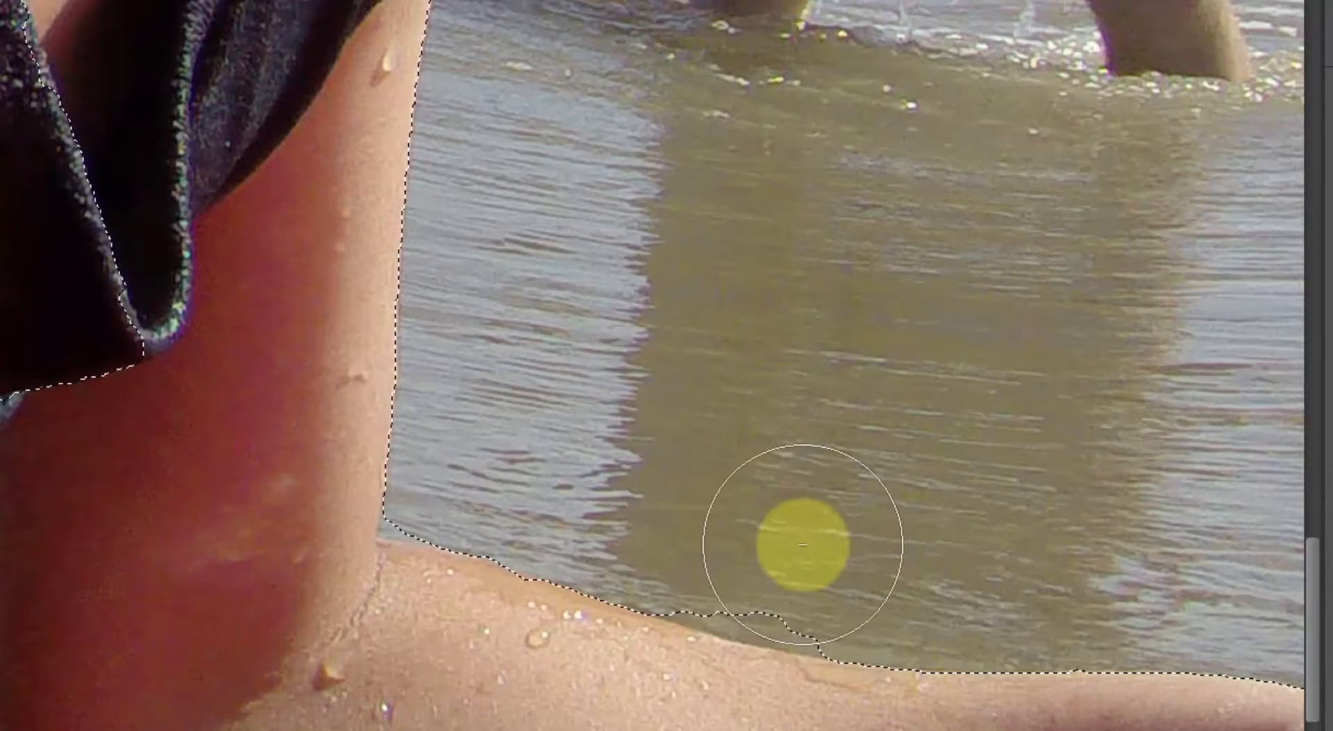
{"action": "left_click_drag", "start_coordinate": [802, 544], "coordinate": [818, 560]}
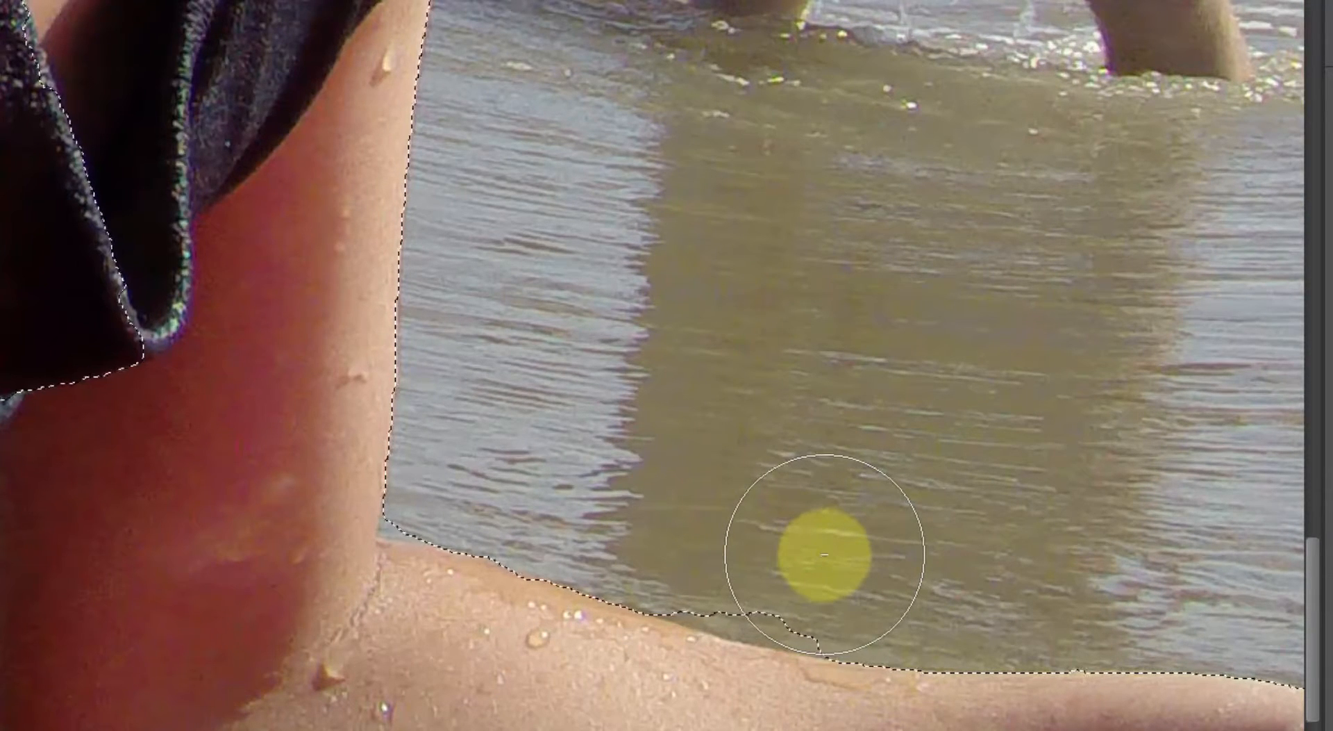
{"action": "key", "text": "bracketleft"}
{"action": "key", "text": "bracketleft"}
{"action": "key", "text": "bracketleft"}
{"action": "key", "text": "bracketleft"}
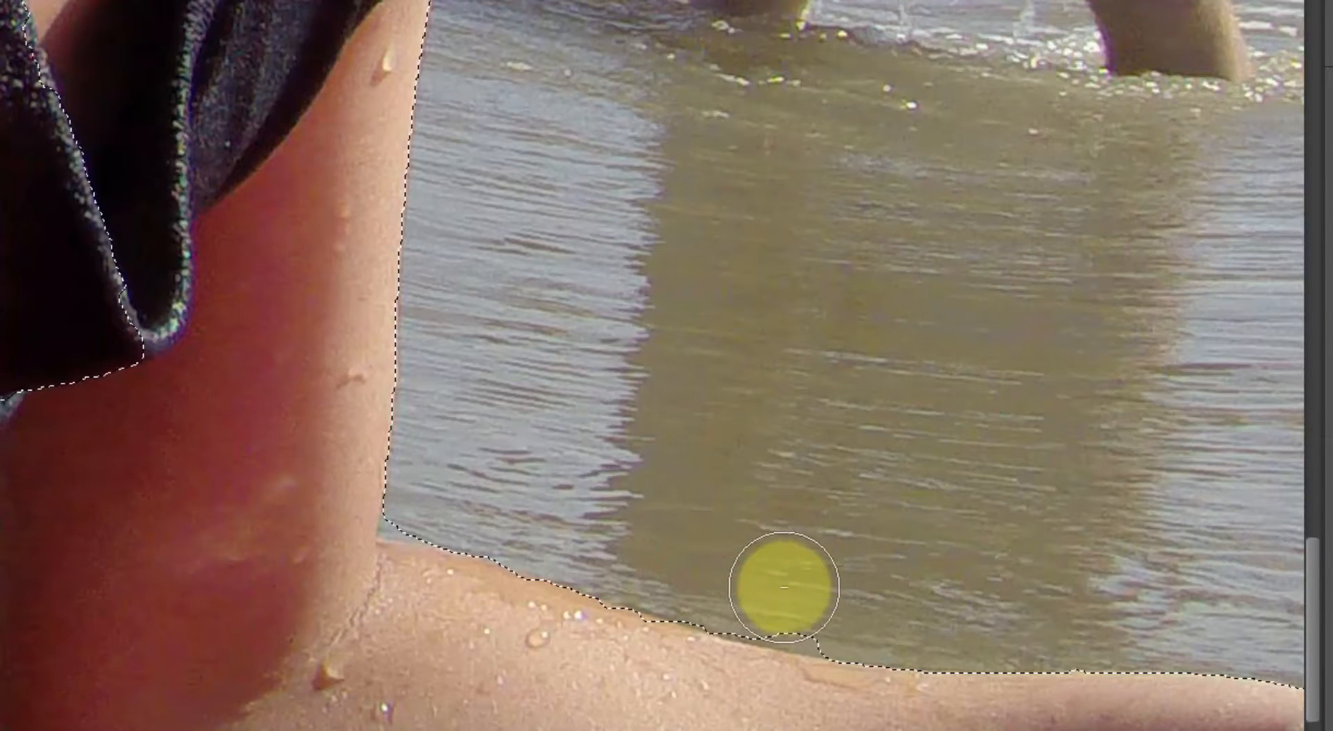
{"action": "left_click_drag", "start_coordinate": [820, 596], "coordinate": [763, 583]}
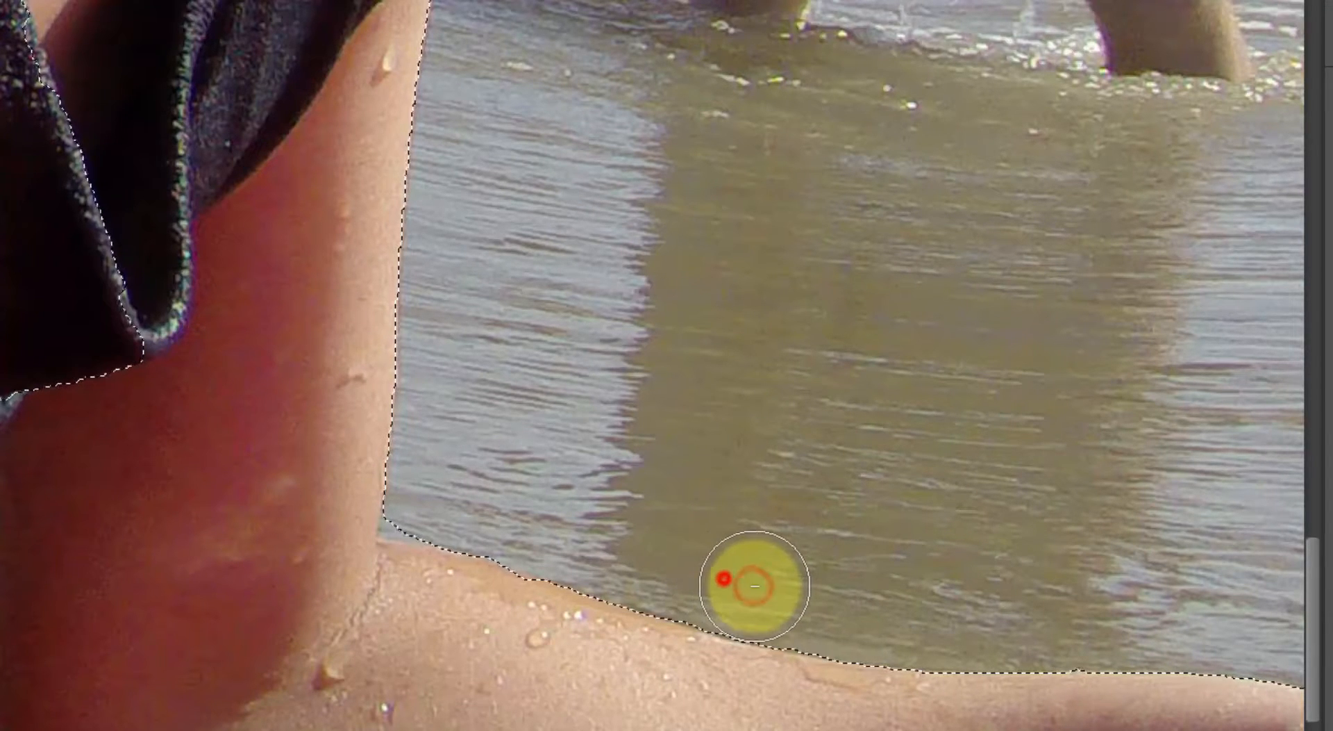
{"action": "mouse_move", "coordinate": [742, 585]}
{"action": "left_mouse_down"}
{"action": "mouse_move", "coordinate": [799, 567]}
{"action": "mouse_move", "coordinate": [798, 596]}
{"action": "mouse_move", "coordinate": [851, 592]}
{"action": "left_mouse_up"}
{"action": "scroll", "coordinate": [409, 519], "scroll_direction": "up", "scroll_amount": 2}
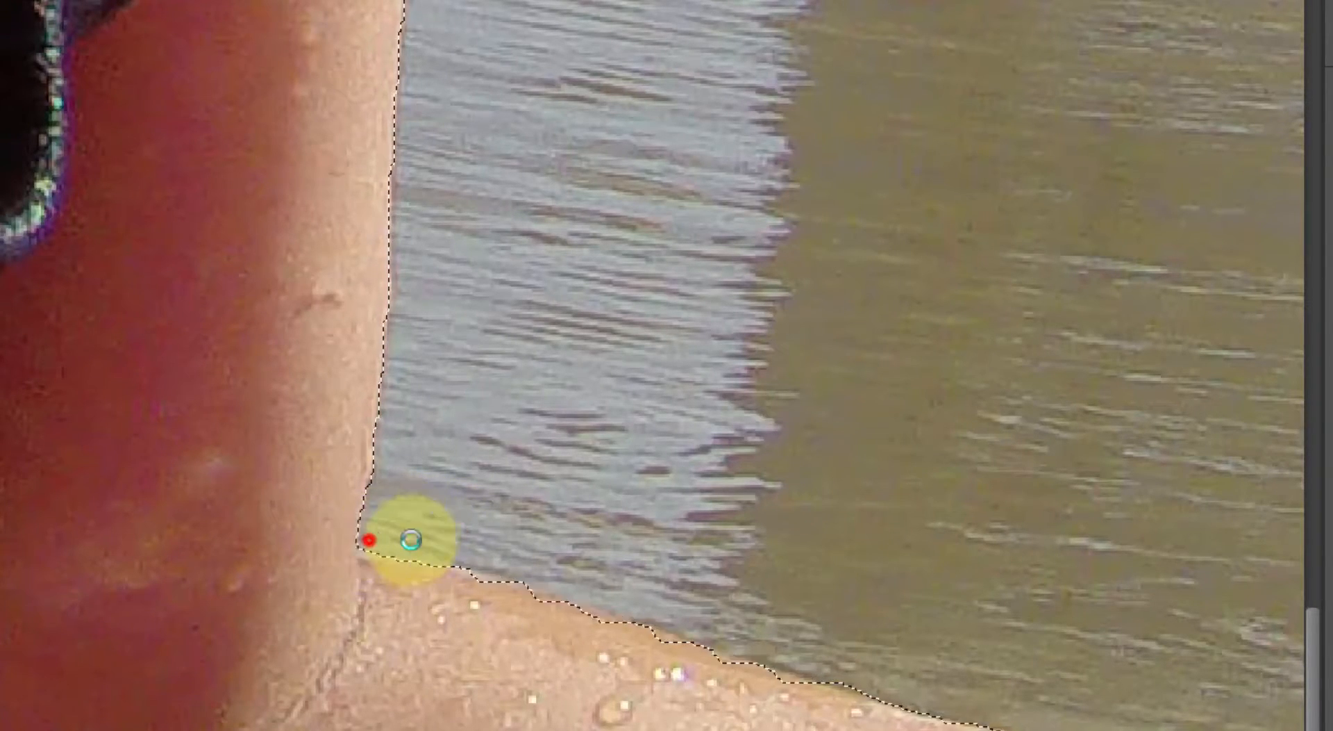
Step: Refine the selection along the upper arm so it includes the strip of skin below the vest edge
{"action": "scroll", "coordinate": [411, 539], "scroll_direction": "down", "scroll_amount": 4}
{"action": "scroll", "coordinate": [439, 43], "scroll_direction": "up", "scroll_amount": 3}
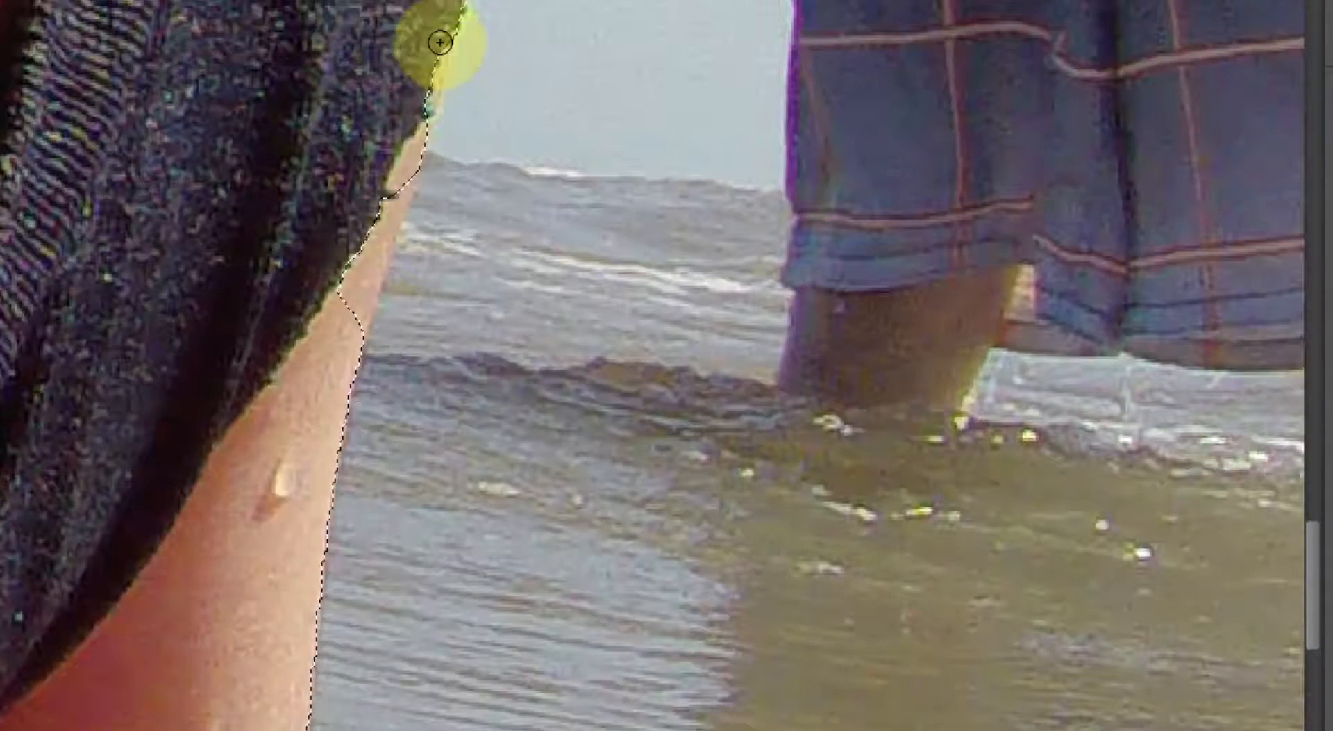
{"action": "left_click_drag", "start_coordinate": [438, 51], "coordinate": [379, 231]}
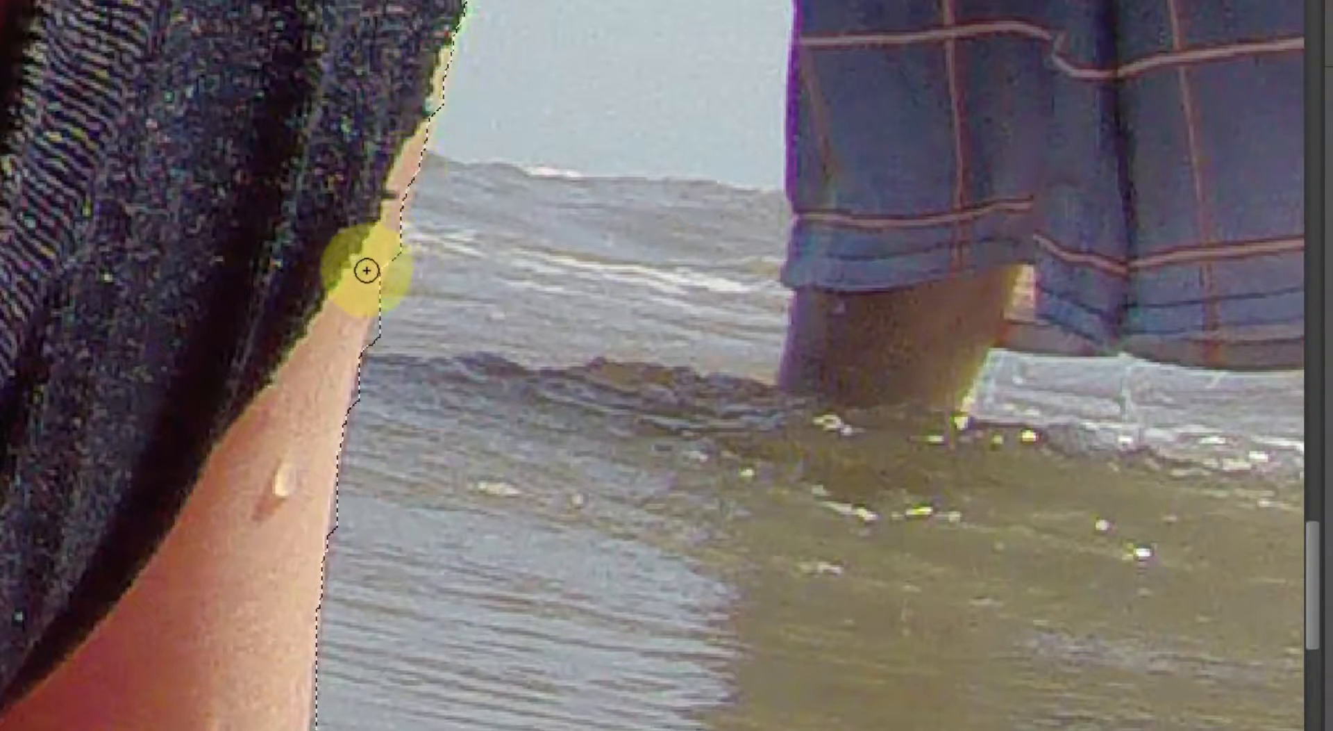
{"action": "left_click_drag", "start_coordinate": [347, 328], "coordinate": [380, 338]}
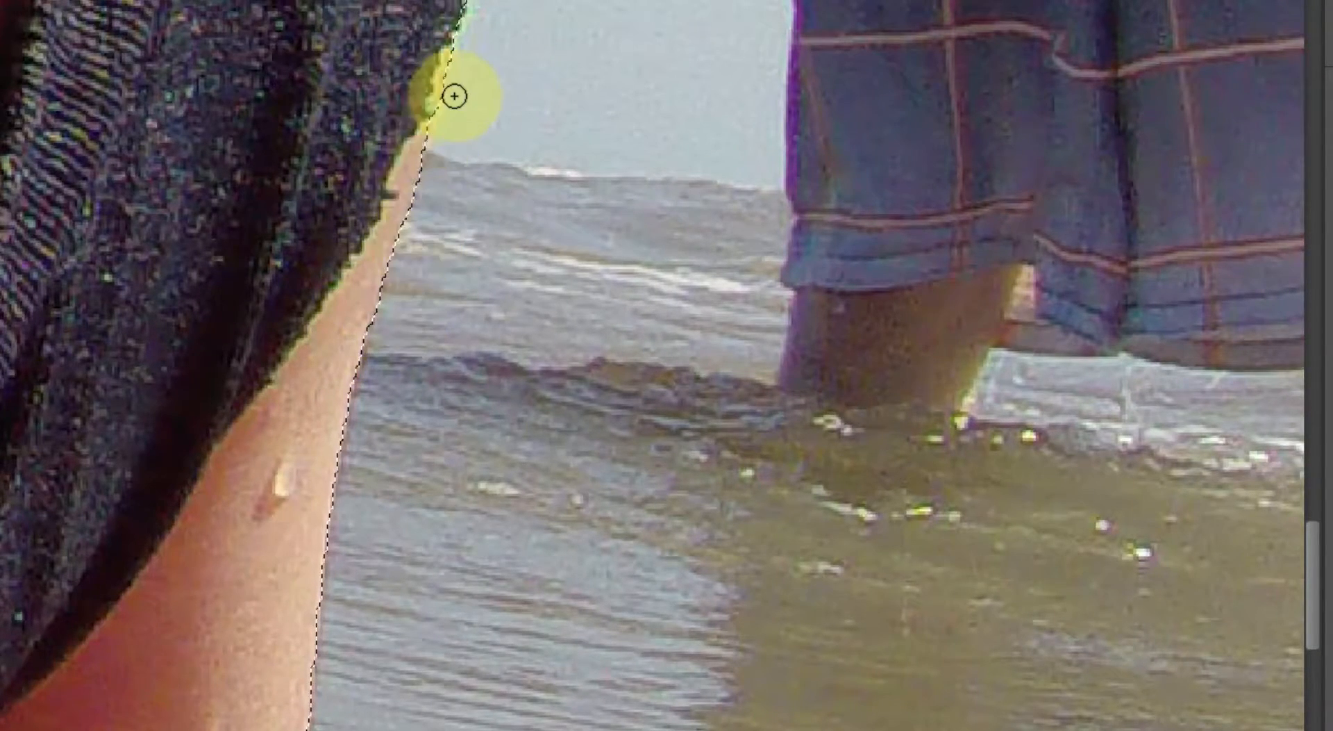
{"action": "scroll", "coordinate": [459, 98], "scroll_direction": "down", "scroll_amount": 2}
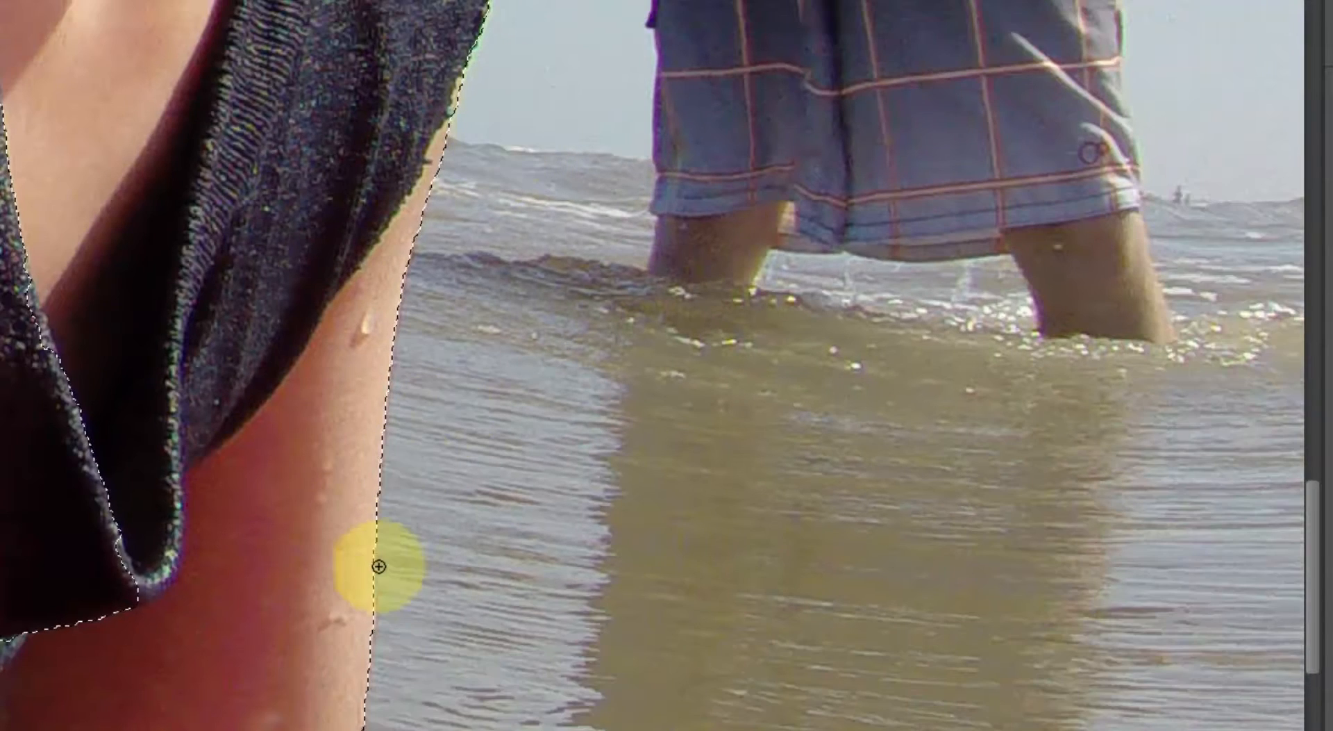
Step: Trim the selection edge around the boy's neck, under his chin and along his jaw next to the man's shirt
{"action": "left_click_drag", "start_coordinate": [609, 197], "coordinate": [549, 500]}
{"action": "left_click_drag", "start_coordinate": [431, 6], "coordinate": [367, 235]}
{"action": "left_click_drag", "start_coordinate": [431, 208], "coordinate": [327, 525]}
{"action": "left_click_drag", "start_coordinate": [211, 420], "coordinate": [247, 416]}
{"action": "left_click", "coordinate": [235, 432], "text": "alt"}
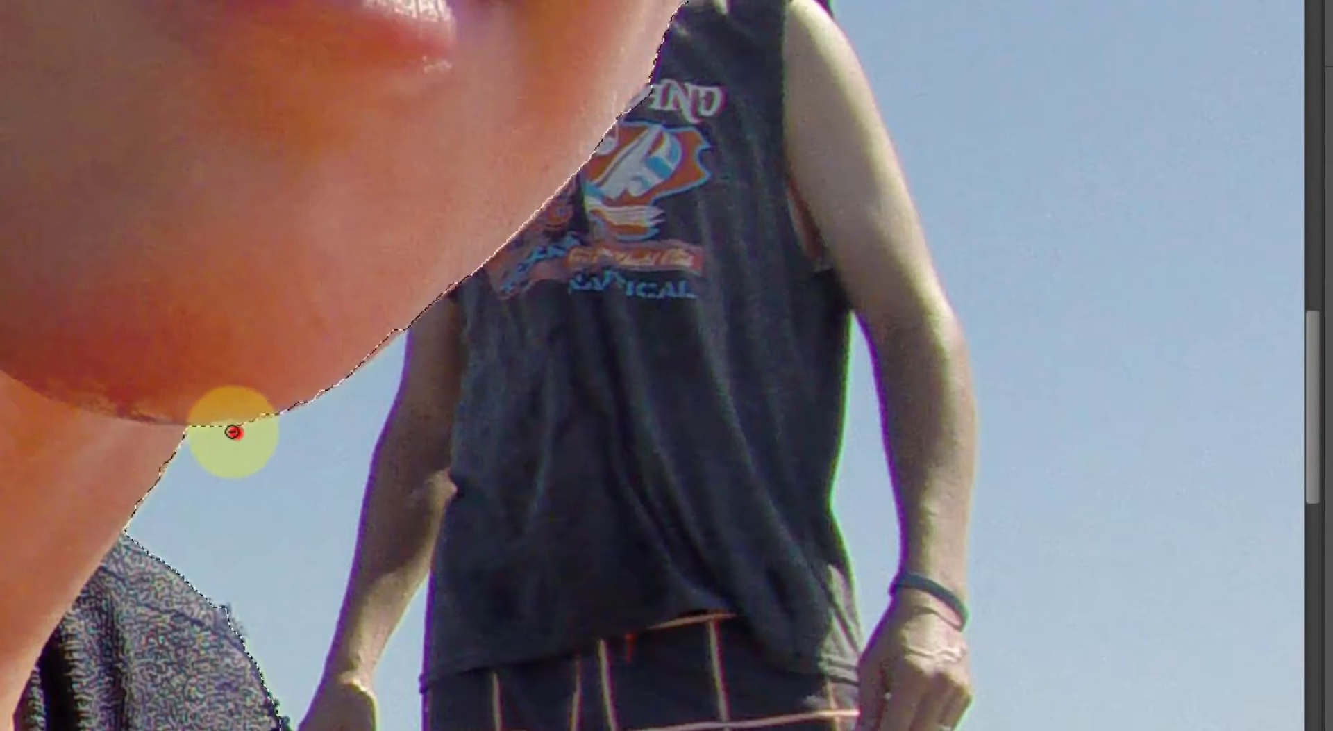
{"action": "scroll", "coordinate": [726, 43], "scroll_direction": "up", "scroll_amount": 5}
{"action": "left_click", "coordinate": [602, 125], "text": "alt"}
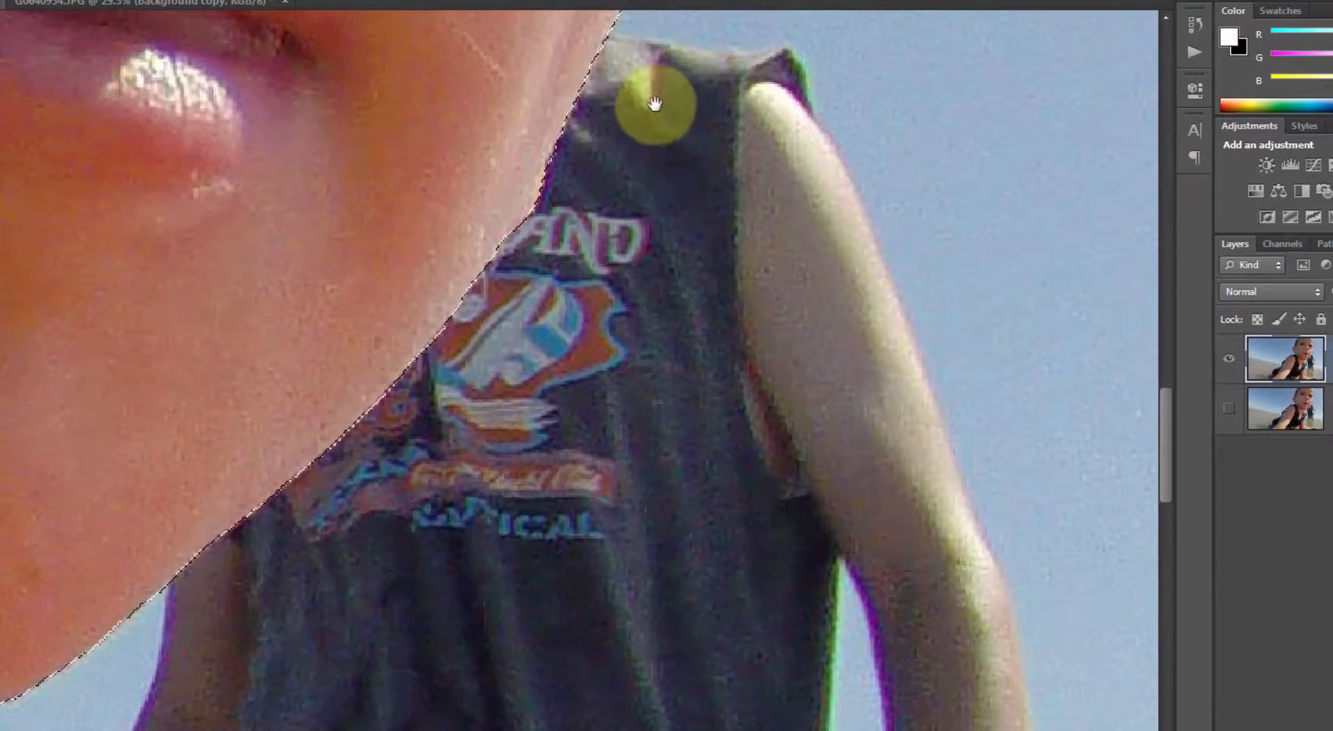
{"action": "left_click_drag", "start_coordinate": [655, 104], "coordinate": [575, 309]}
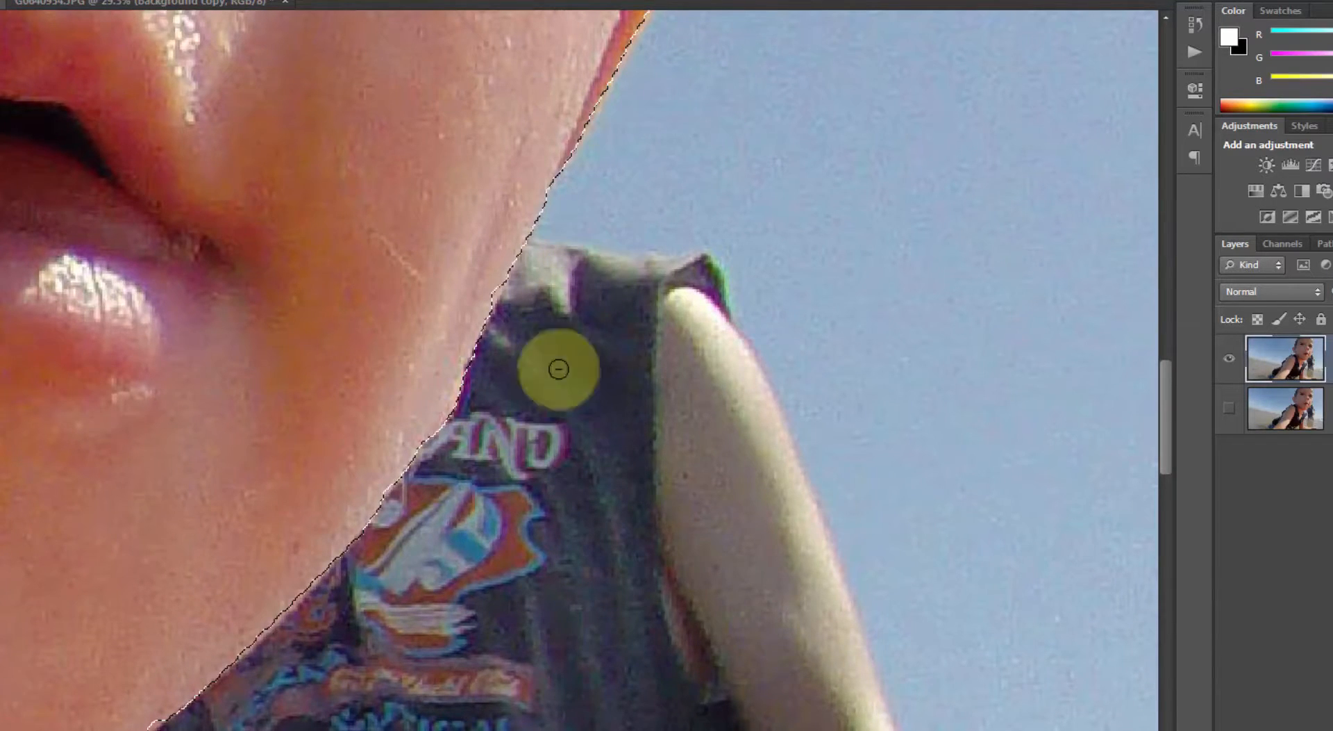
{"action": "left_click_drag", "start_coordinate": [614, 181], "coordinate": [512, 402]}
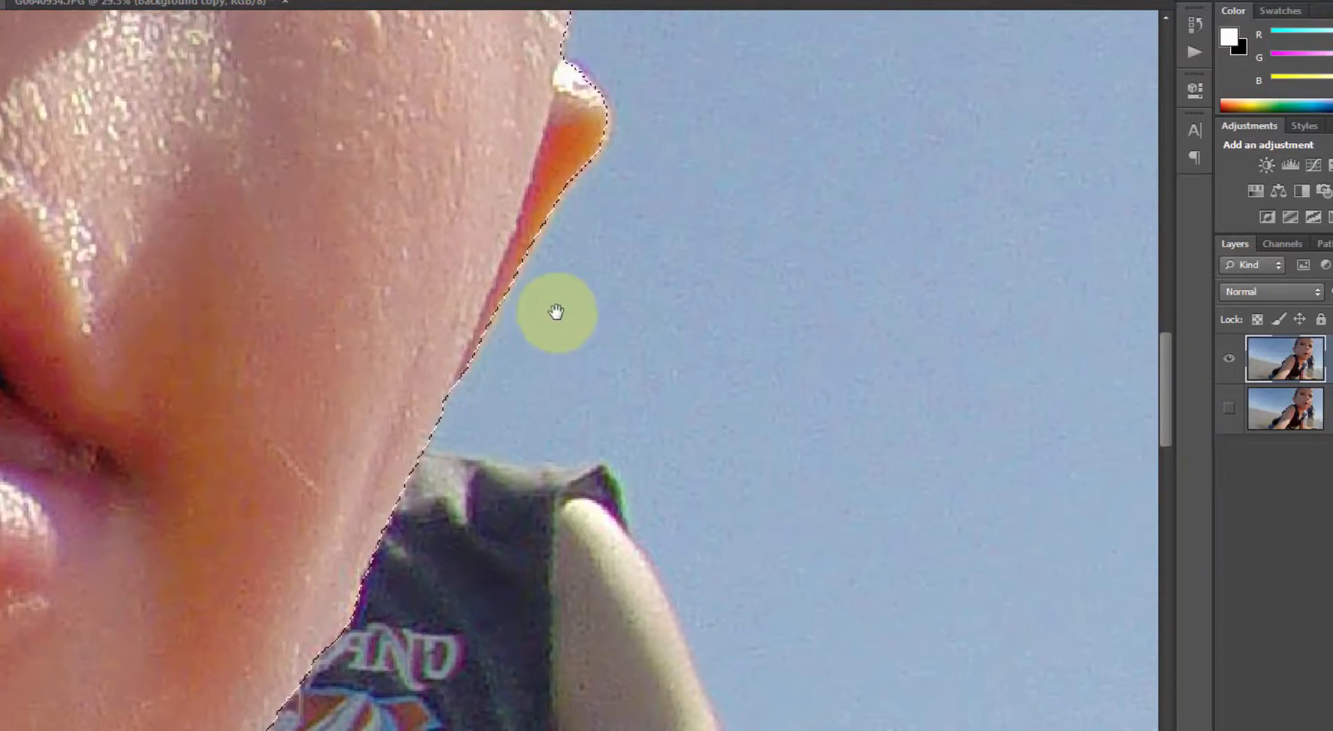
Step: Add the front and shoulder of the boy's black vest to the selection, down to the photo's lower edge
{"action": "scroll", "coordinate": [576, 261], "scroll_direction": "down", "scroll_amount": 4}
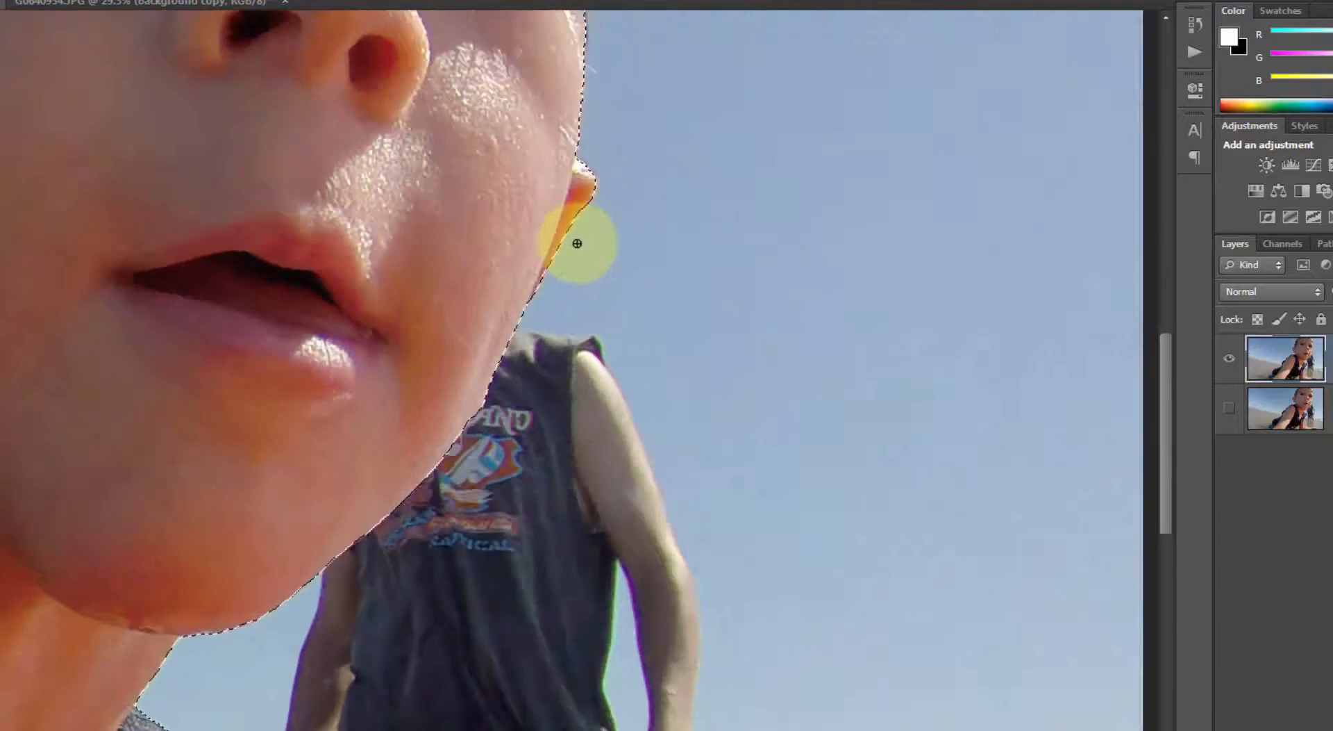
{"action": "scroll", "coordinate": [575, 248], "scroll_direction": "down", "scroll_amount": 4}
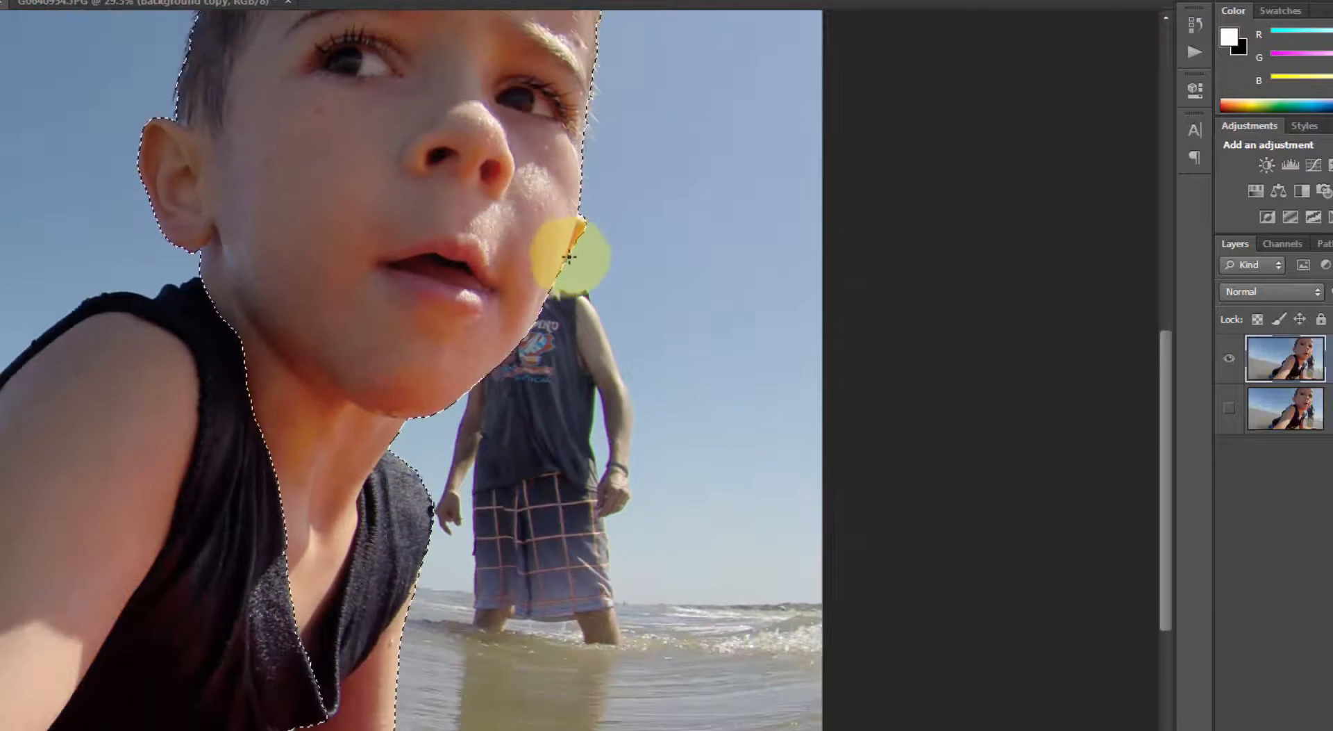
{"action": "mouse_move", "coordinate": [397, 521]}
{"action": "left_mouse_down"}
{"action": "mouse_move", "coordinate": [258, 710]}
{"action": "mouse_move", "coordinate": [320, 714]}
{"action": "left_mouse_up"}
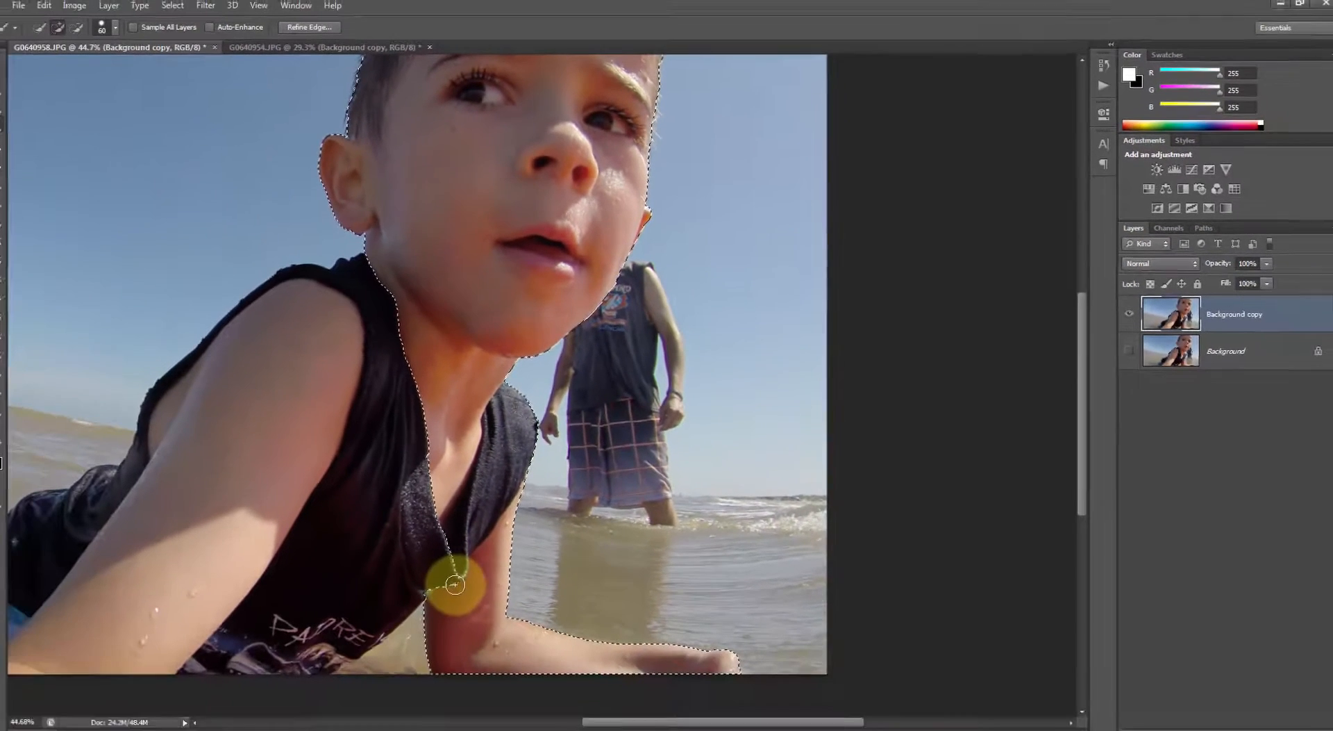
{"action": "left_click_drag", "start_coordinate": [321, 722], "coordinate": [292, 685]}
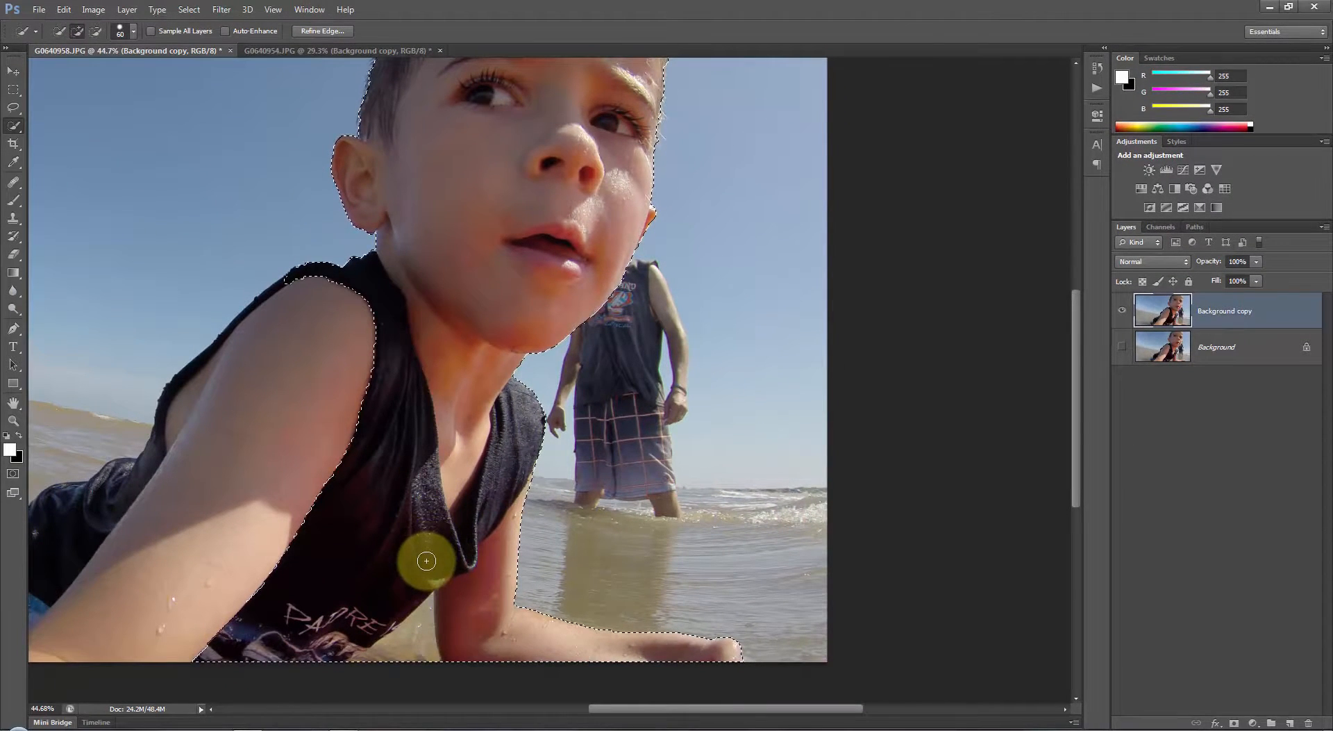
Step: Copy the selected boy onto a new layer and check the cutout by hiding and reshowing the Background copy layer
{"action": "scroll", "coordinate": [530, 464], "scroll_direction": "down", "scroll_amount": 3}
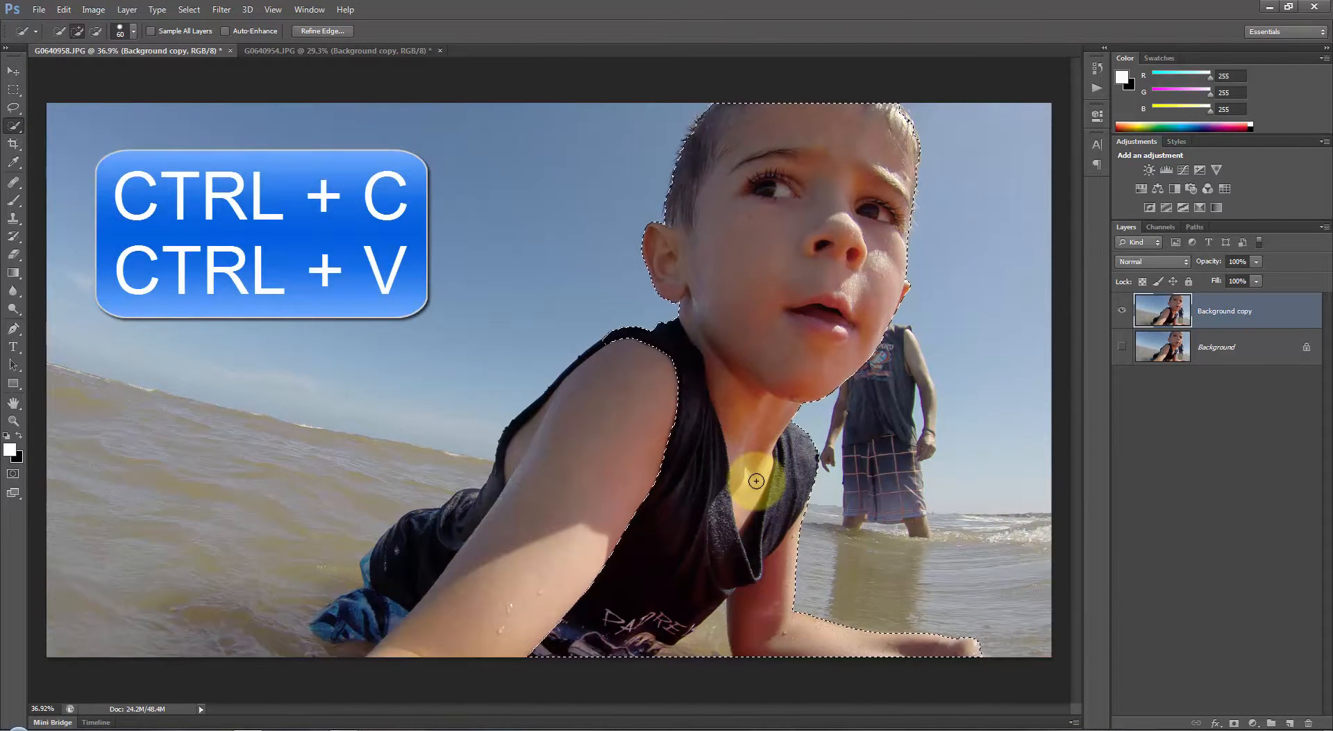
{"action": "key", "text": "ctrl+c"}
{"action": "key", "text": "ctrl+v"}
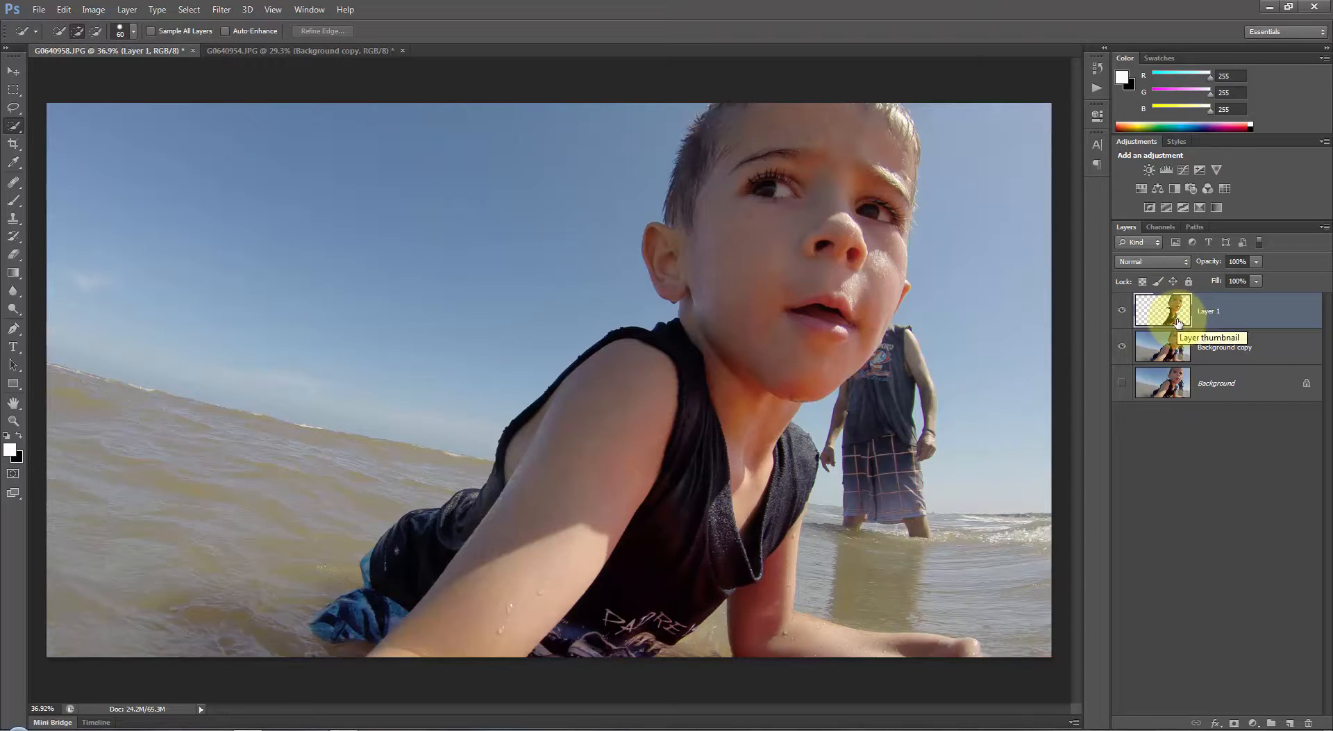
{"action": "left_click", "coordinate": [1123, 346]}
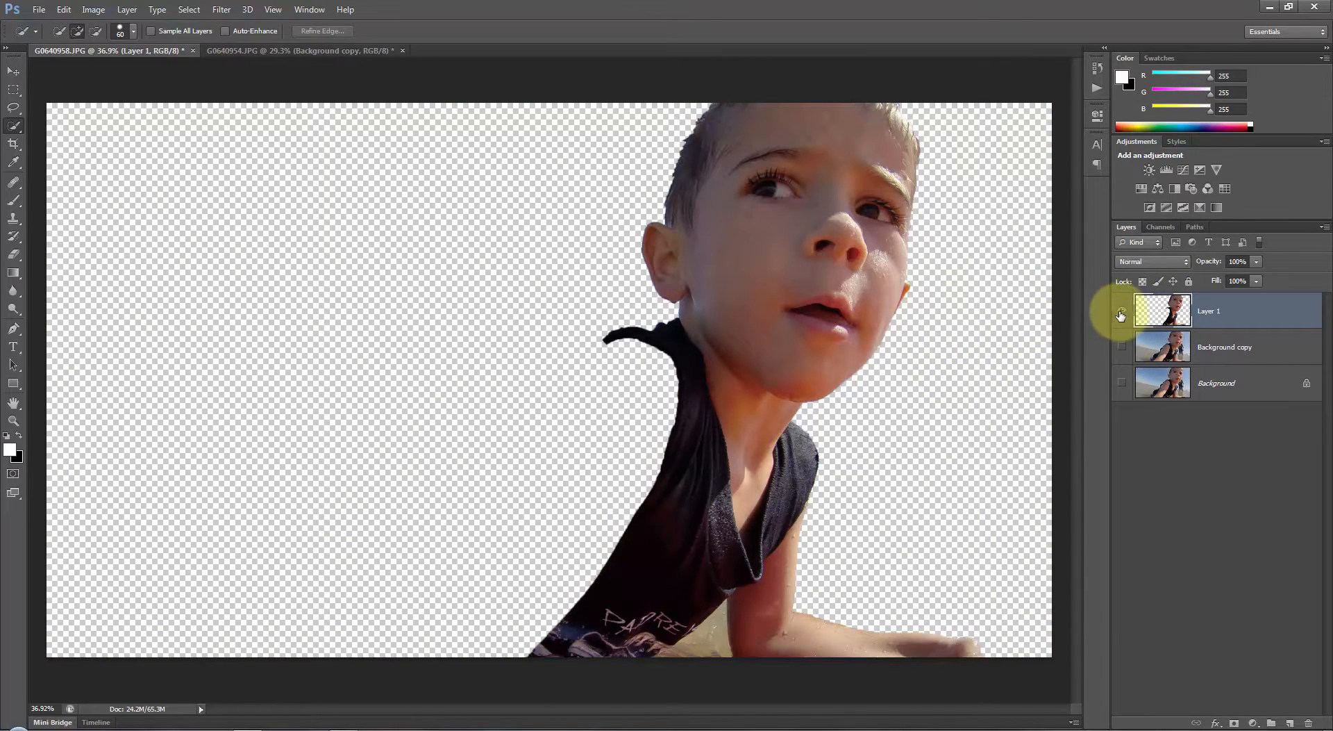
{"action": "left_click", "coordinate": [1121, 351]}
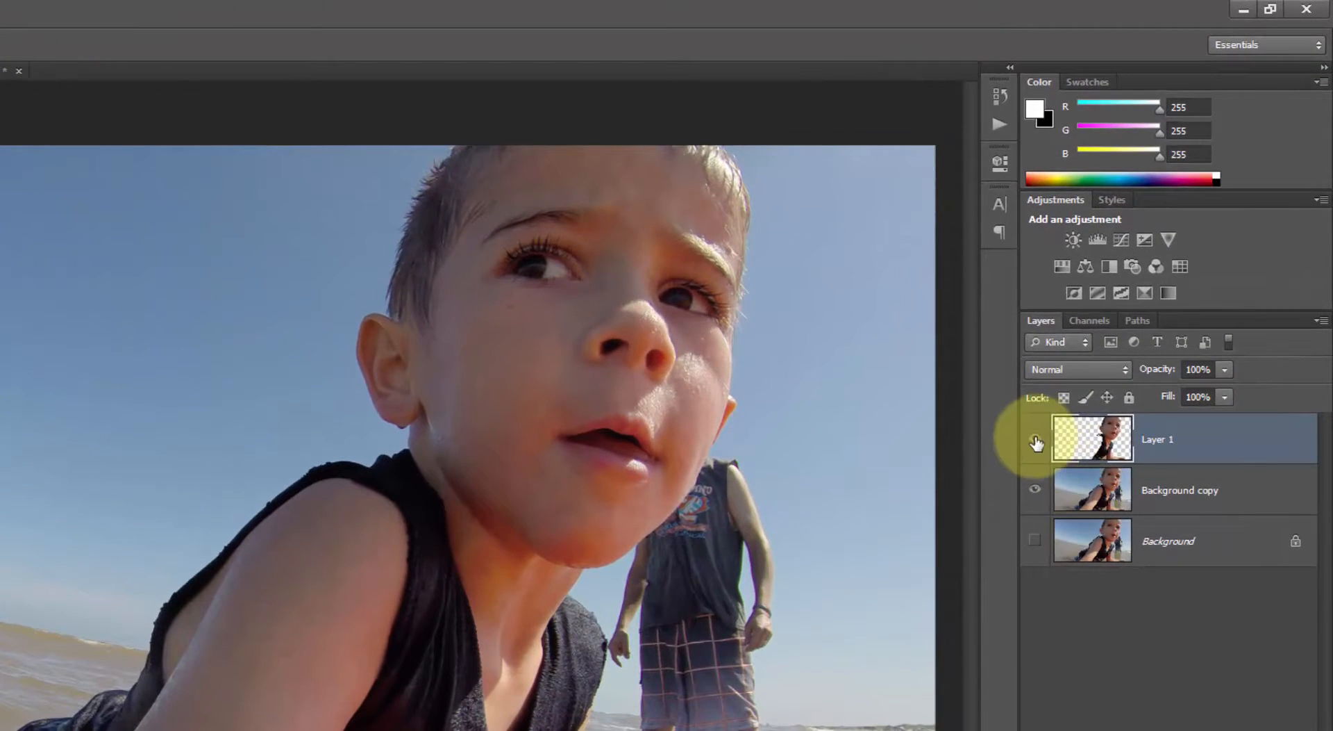
Step: Hide Layer 1, make Background copy the active layer and activate the Clone Stamp tool
{"action": "left_click", "coordinate": [1035, 438]}
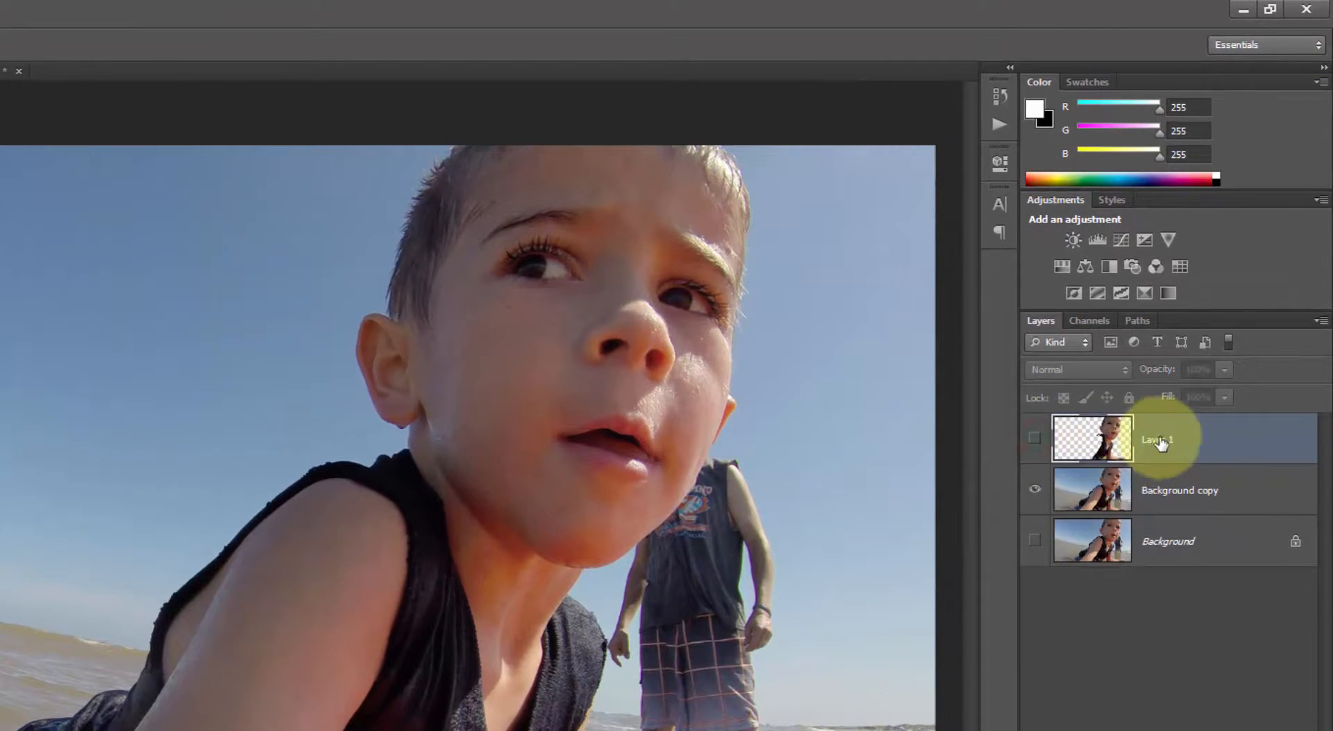
{"action": "left_click", "coordinate": [1165, 507]}
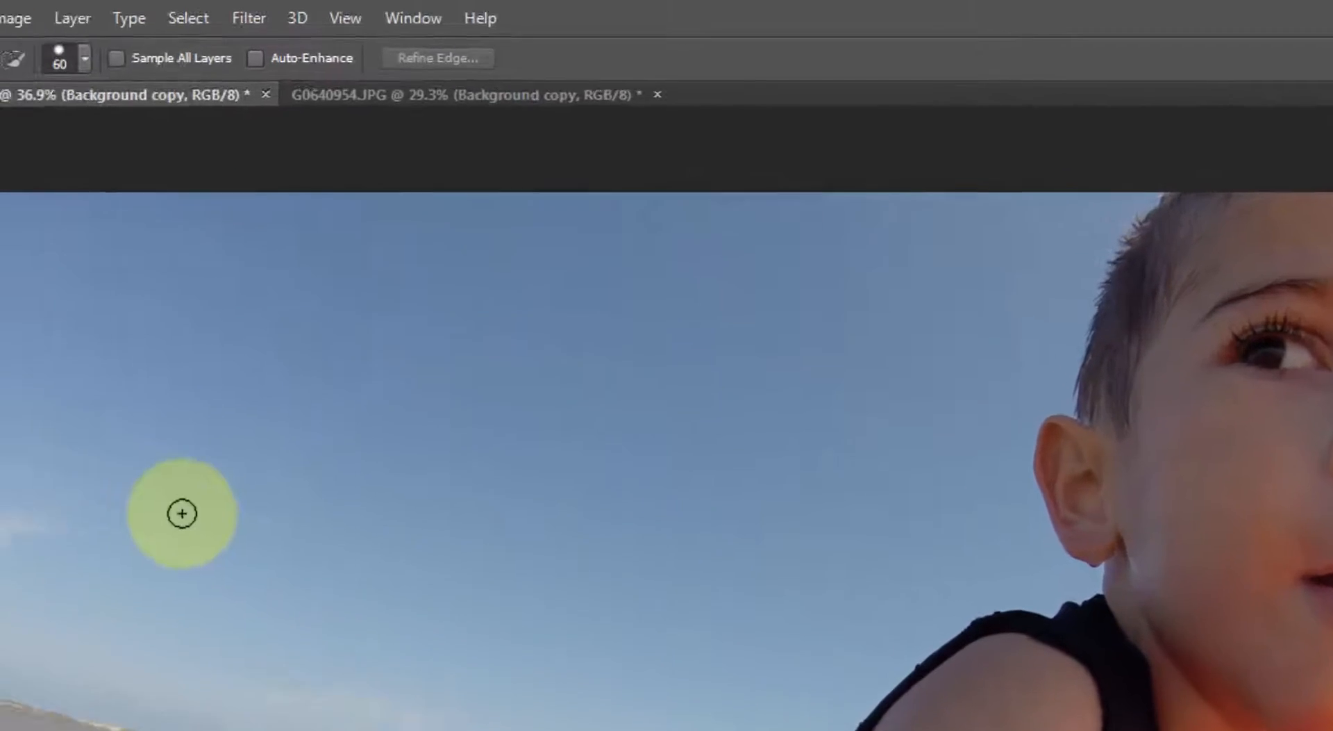
{"action": "left_click", "coordinate": [36, 452]}
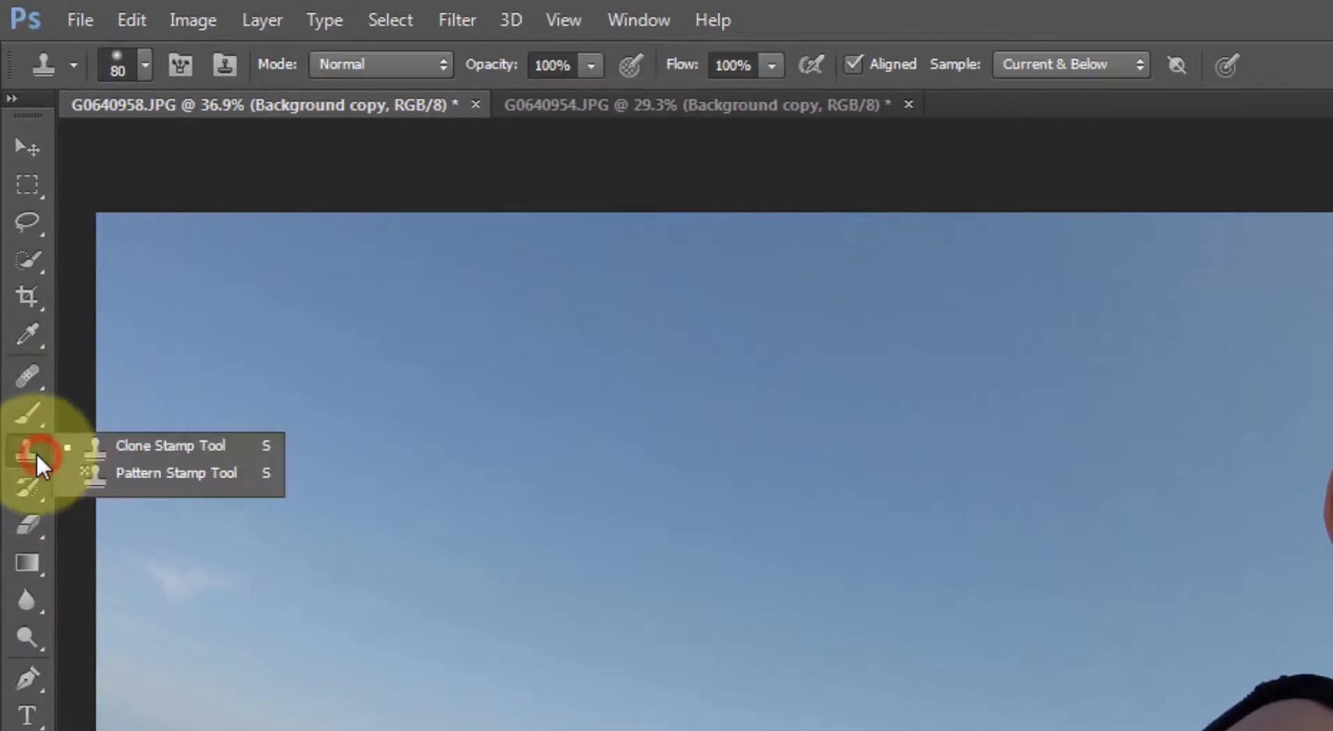
{"action": "left_click", "coordinate": [179, 445]}
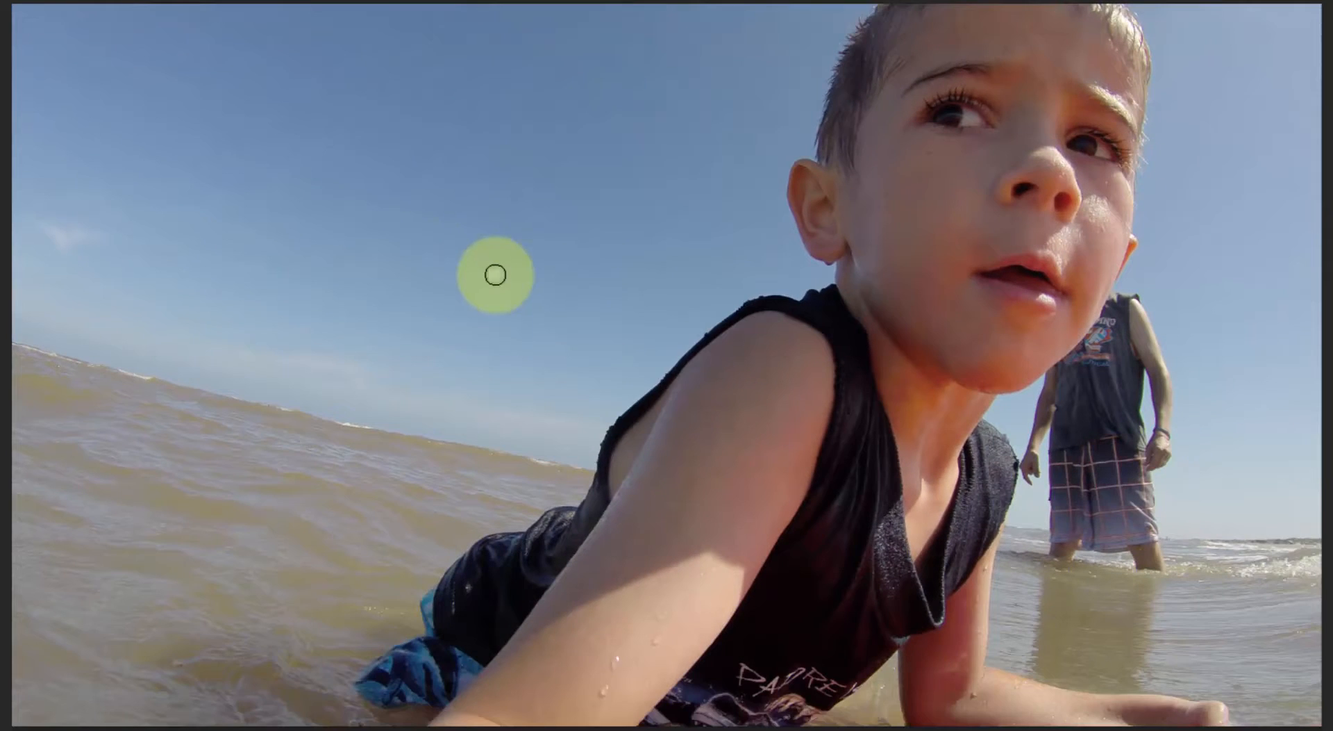
Step: Try the Clone Stamp by copying the small cloud and the boy's eye to other spots, and undo the test strokes
{"action": "left_click", "coordinate": [735, 412]}
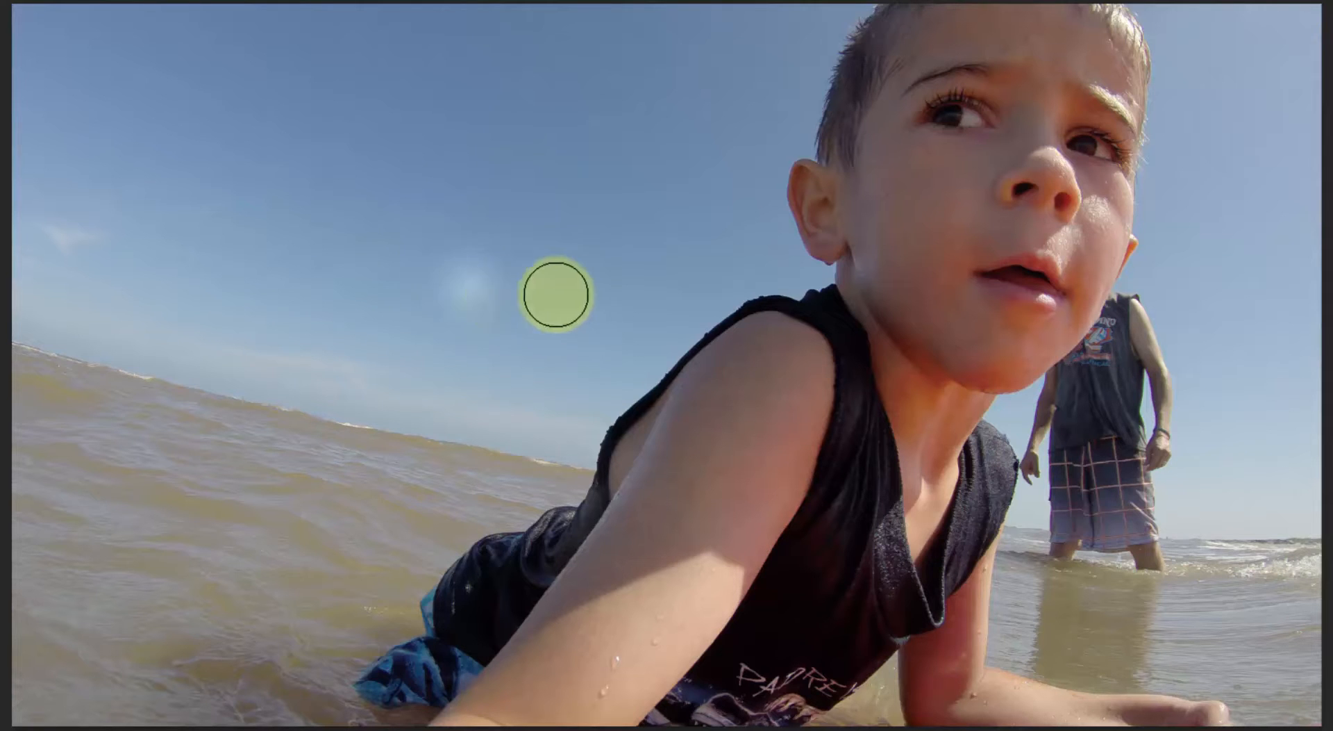
{"action": "left_click", "coordinate": [715, 310]}
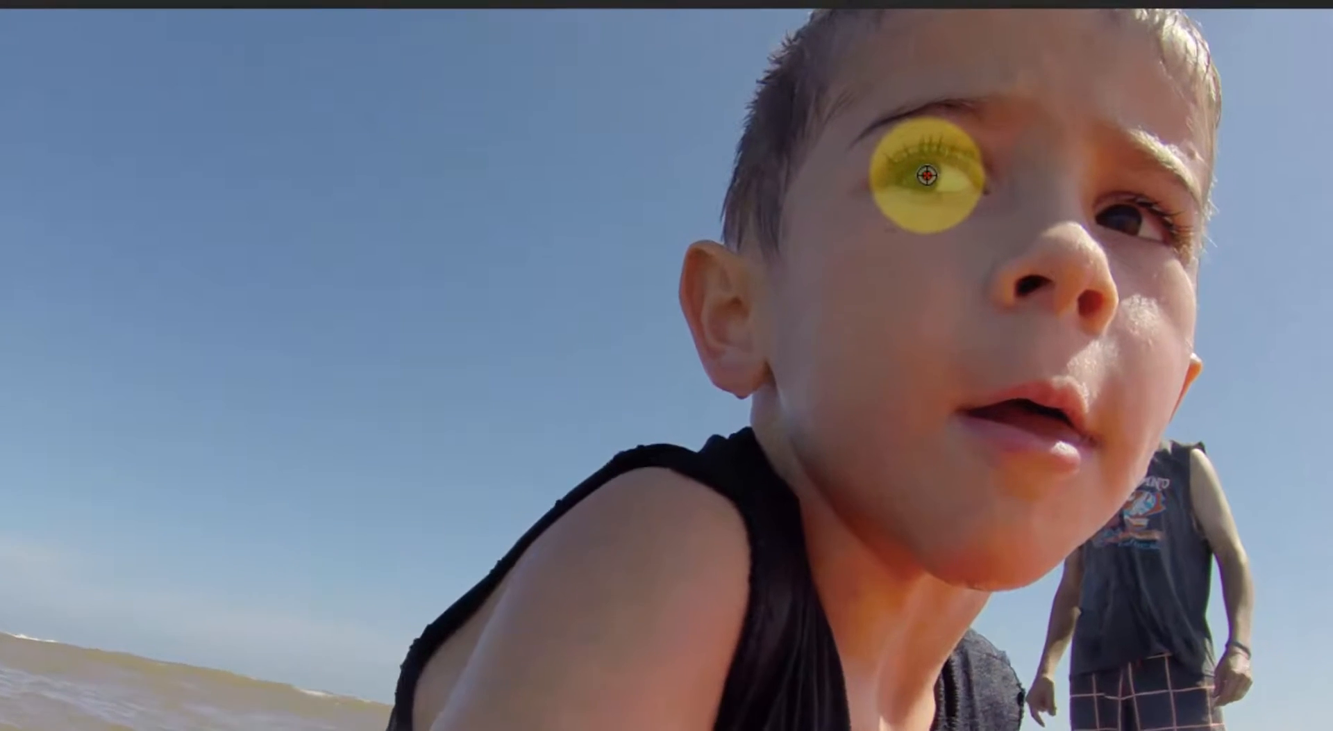
{"action": "left_click", "coordinate": [956, 116], "text": "alt"}
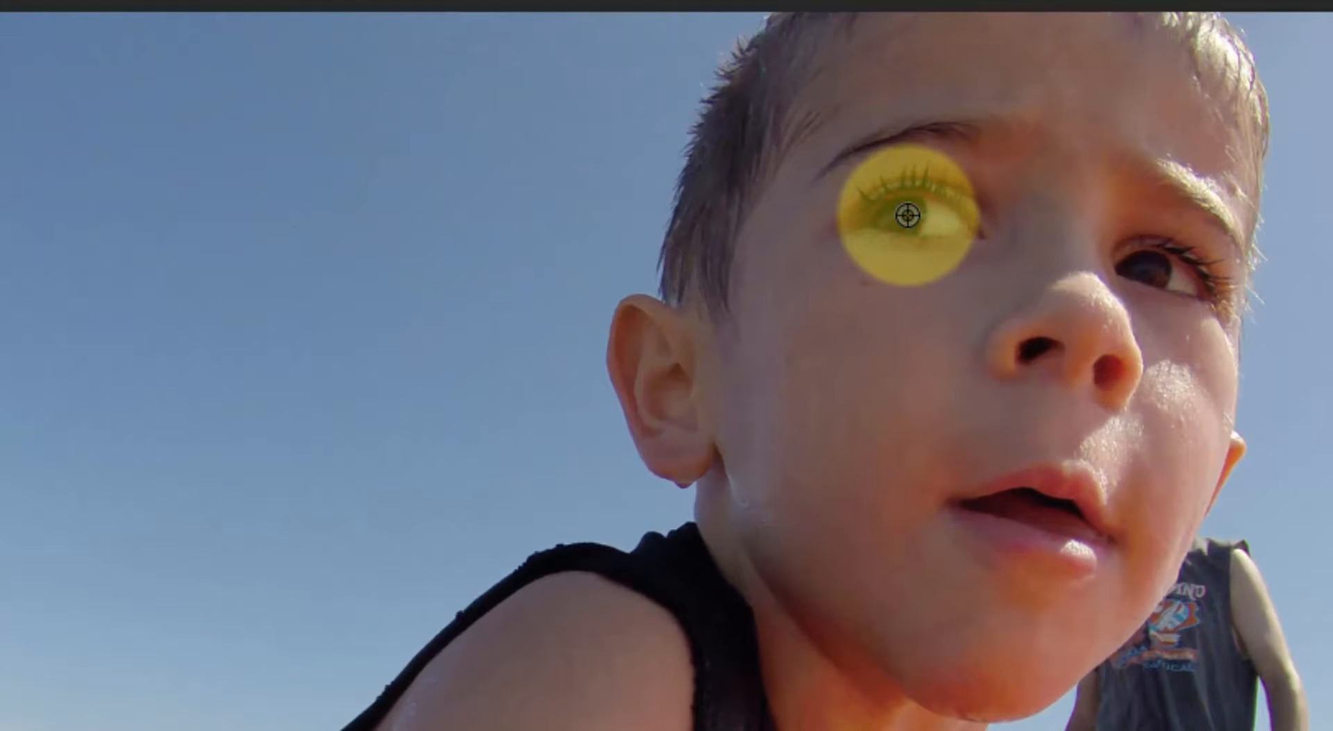
{"action": "mouse_move", "coordinate": [908, 216]}
{"action": "left_mouse_down"}
{"action": "mouse_move", "coordinate": [890, 304]}
{"action": "mouse_move", "coordinate": [861, 352]}
{"action": "mouse_move", "coordinate": [803, 361]}
{"action": "mouse_move", "coordinate": [892, 360]}
{"action": "mouse_move", "coordinate": [914, 317]}
{"action": "left_mouse_up"}
{"action": "key", "text": "ctrl+z"}
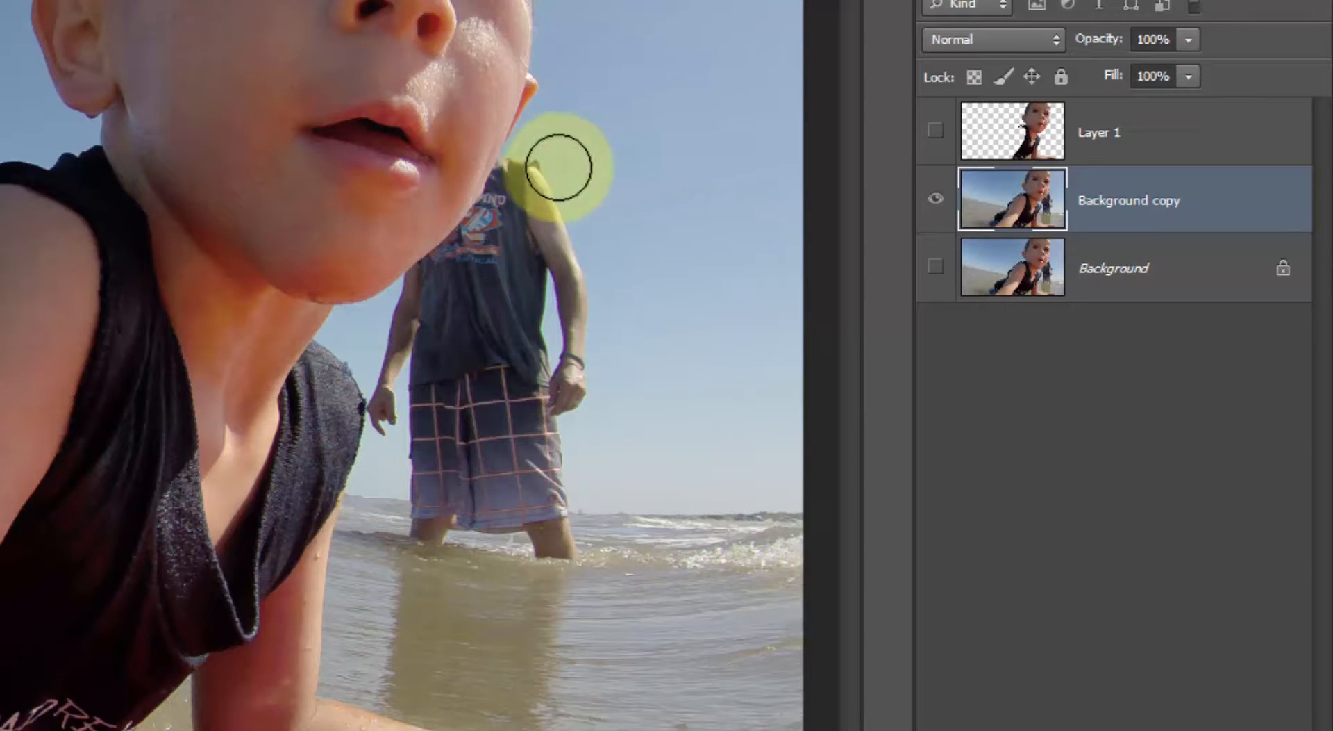
Step: Clone clear sky over the man's body, arms and shorts on Background copy, down to the horizon
{"action": "mouse_move", "coordinate": [540, 167]}
{"action": "left_mouse_down"}
{"action": "mouse_move", "coordinate": [574, 397]}
{"action": "mouse_move", "coordinate": [574, 248]}
{"action": "mouse_move", "coordinate": [550, 243]}
{"action": "mouse_move", "coordinate": [543, 323]}
{"action": "mouse_move", "coordinate": [512, 164]}
{"action": "mouse_move", "coordinate": [502, 251]}
{"action": "mouse_move", "coordinate": [544, 415]}
{"action": "mouse_move", "coordinate": [560, 393]}
{"action": "mouse_move", "coordinate": [558, 500]}
{"action": "mouse_move", "coordinate": [539, 404]}
{"action": "mouse_move", "coordinate": [524, 481]}
{"action": "mouse_move", "coordinate": [484, 259]}
{"action": "mouse_move", "coordinate": [490, 188]}
{"action": "mouse_move", "coordinate": [478, 393]}
{"action": "mouse_move", "coordinate": [479, 460]}
{"action": "mouse_move", "coordinate": [542, 512]}
{"action": "mouse_move", "coordinate": [463, 502]}
{"action": "mouse_move", "coordinate": [444, 483]}
{"action": "mouse_move", "coordinate": [468, 266]}
{"action": "left_mouse_up"}
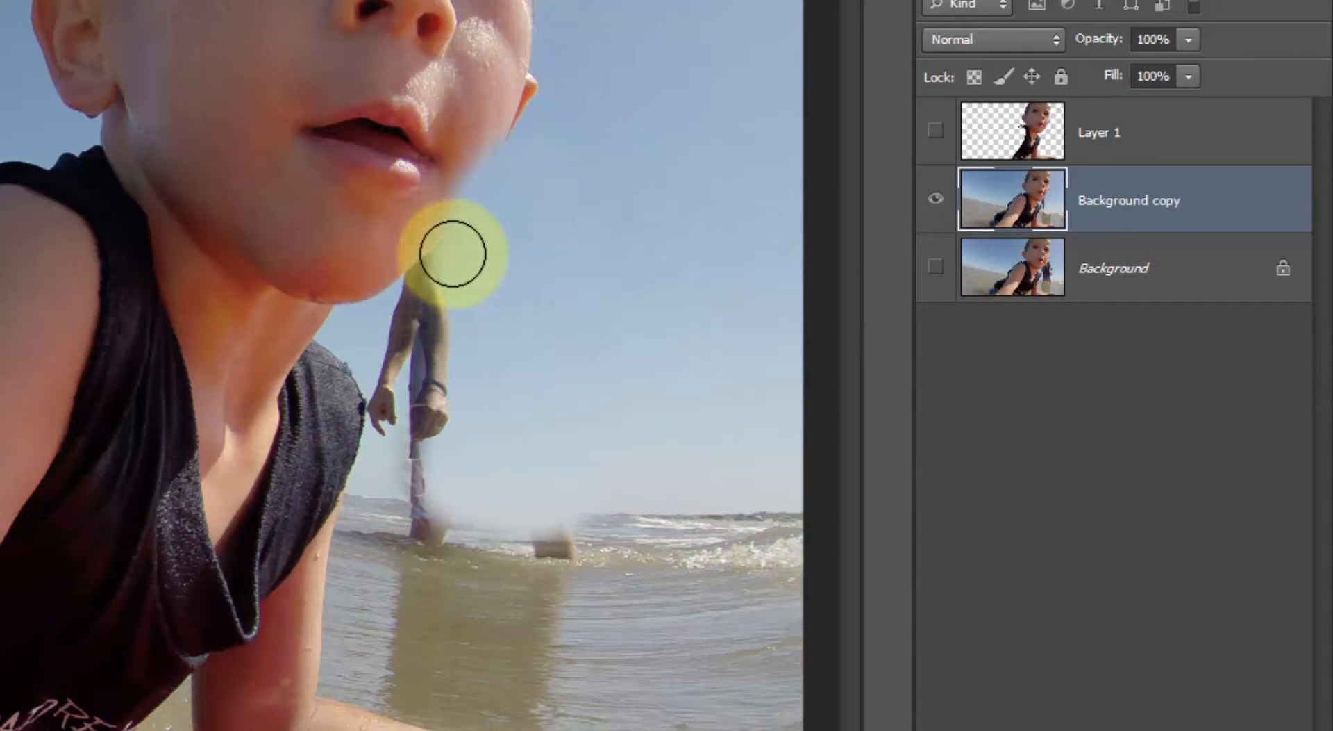
{"action": "mouse_move", "coordinate": [449, 257]}
{"action": "left_mouse_down"}
{"action": "mouse_move", "coordinate": [416, 291]}
{"action": "mouse_move", "coordinate": [384, 433]}
{"action": "left_mouse_up"}
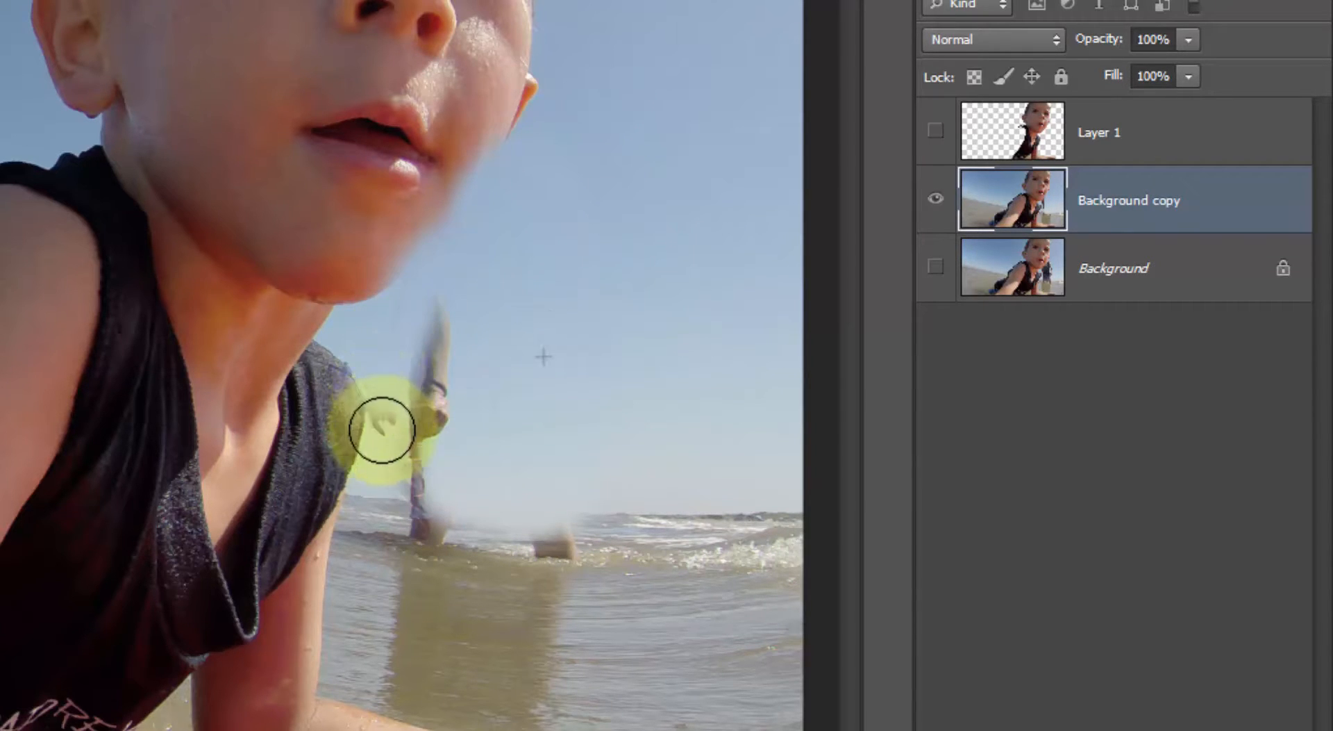
{"action": "mouse_move", "coordinate": [408, 298]}
{"action": "left_mouse_down"}
{"action": "mouse_move", "coordinate": [425, 325]}
{"action": "mouse_move", "coordinate": [424, 395]}
{"action": "mouse_move", "coordinate": [462, 328]}
{"action": "mouse_move", "coordinate": [407, 387]}
{"action": "mouse_move", "coordinate": [423, 454]}
{"action": "mouse_move", "coordinate": [426, 396]}
{"action": "mouse_move", "coordinate": [411, 492]}
{"action": "mouse_move", "coordinate": [446, 511]}
{"action": "mouse_move", "coordinate": [580, 506]}
{"action": "left_mouse_up"}
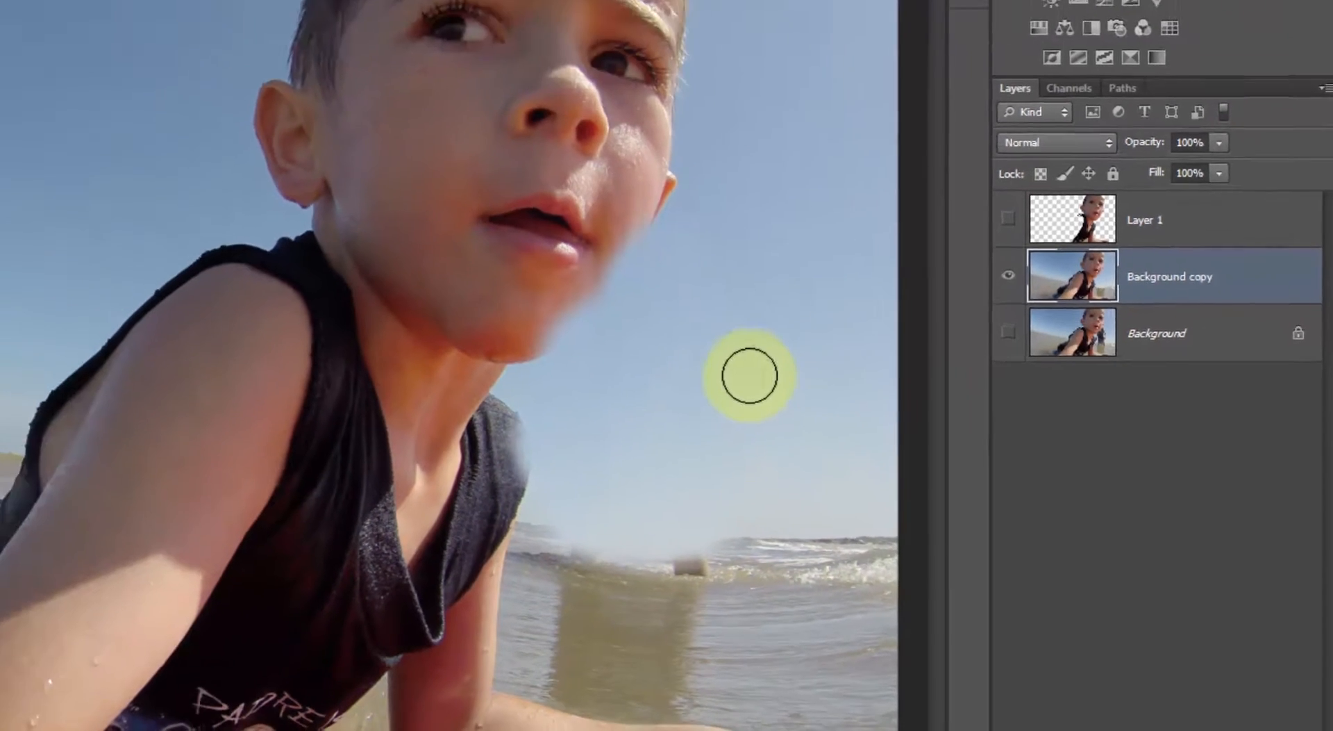
Step: Compare the cloned area around the boy's chin and vest with the Layer 1 cutout shown and hidden
{"action": "key", "text": "ctrl+minus"}
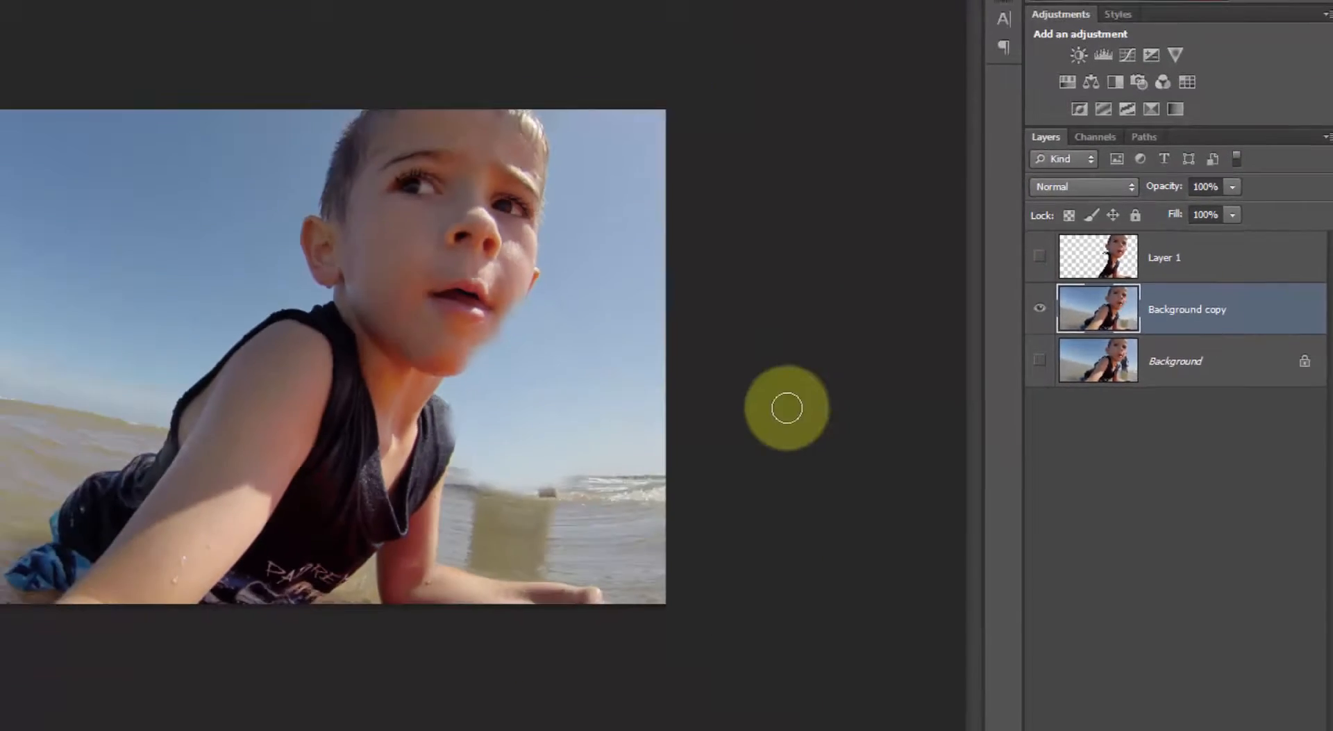
{"action": "key", "text": "ctrl+plus"}
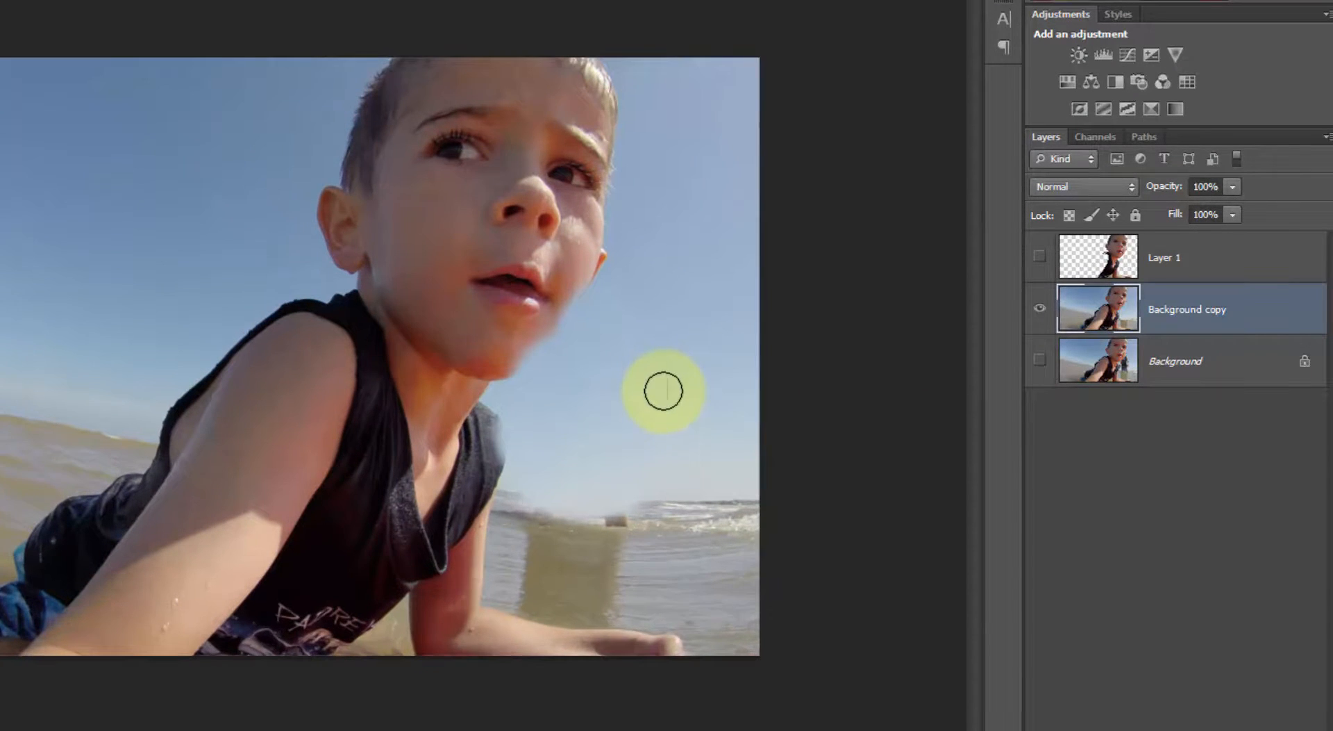
{"action": "left_click", "coordinate": [1039, 259]}
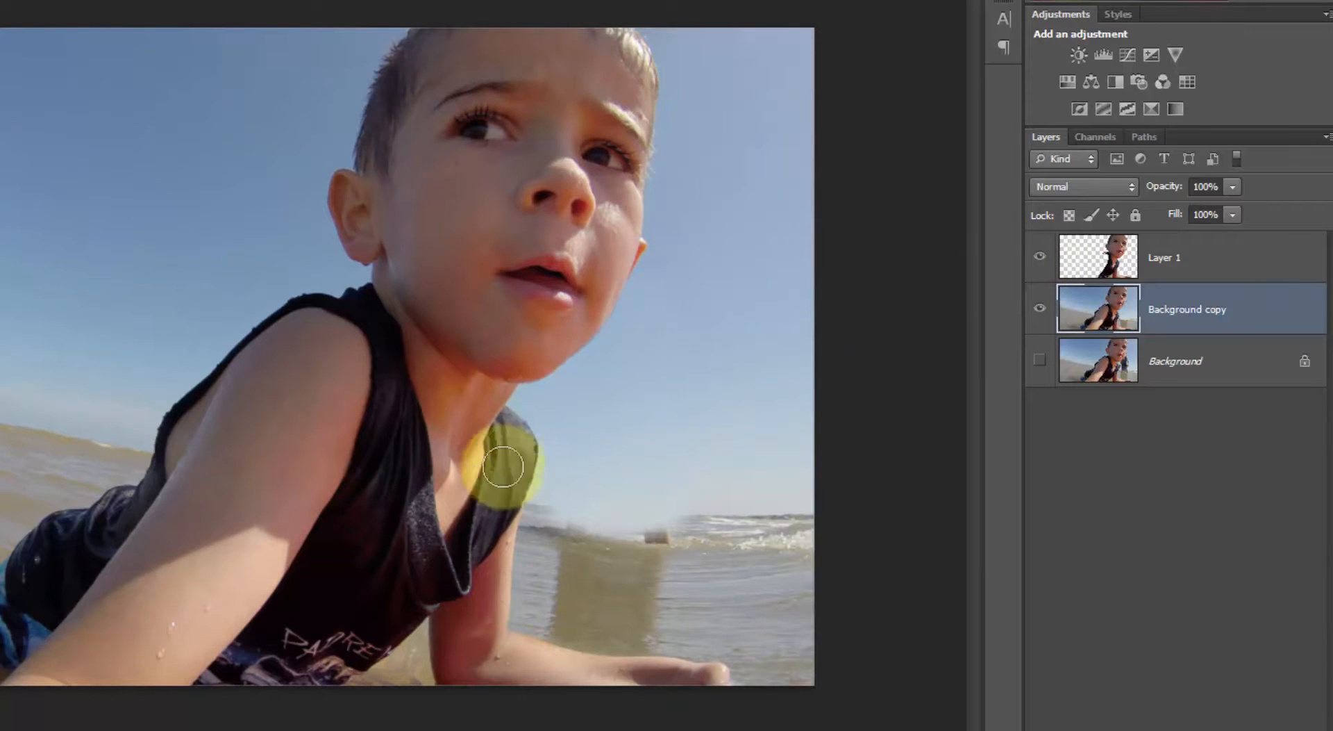
{"action": "left_click", "coordinate": [1040, 258]}
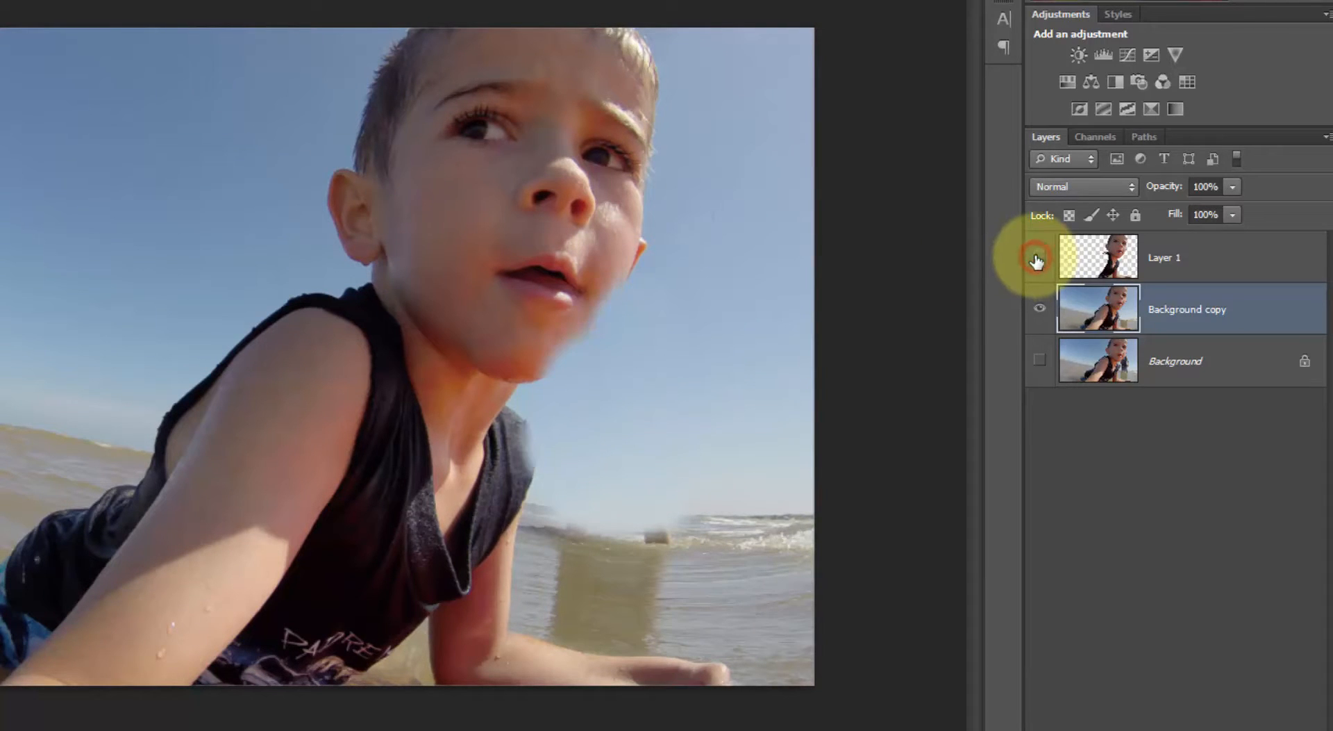
{"action": "left_click", "coordinate": [1037, 259]}
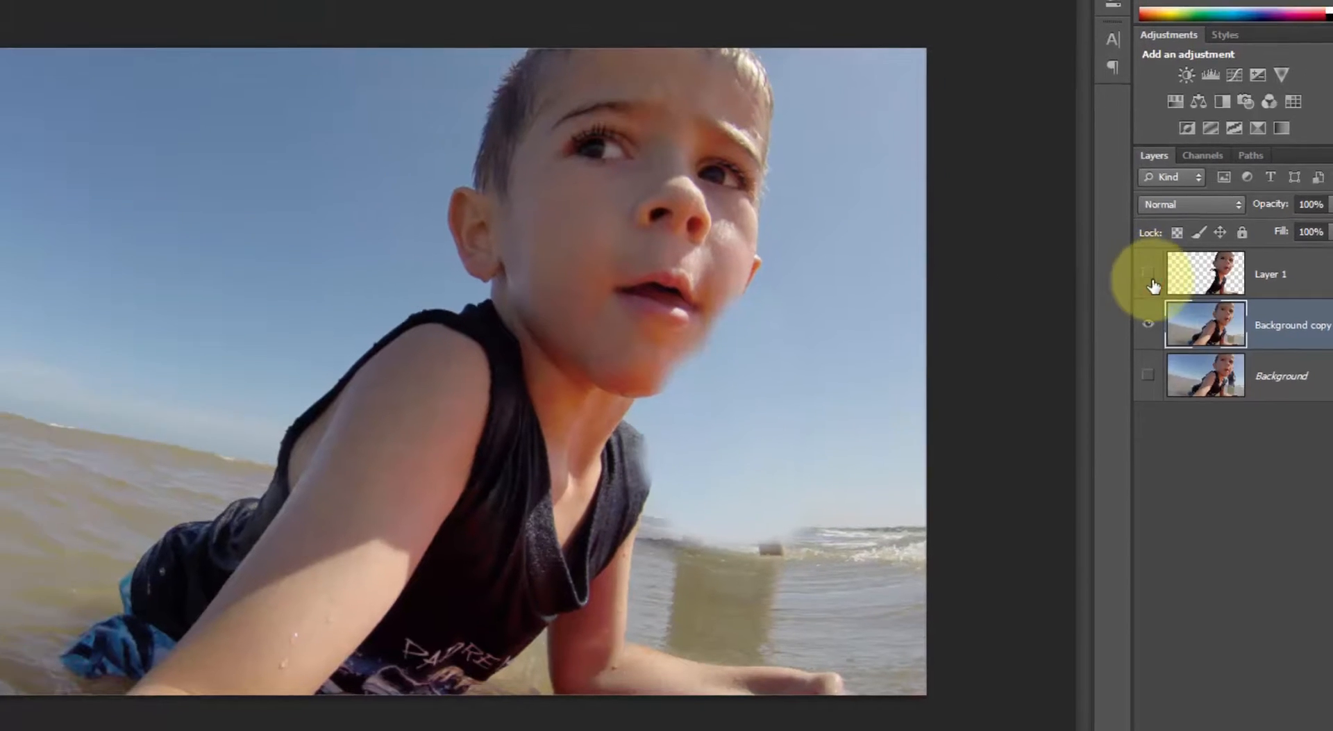
{"action": "left_click", "coordinate": [1040, 259]}
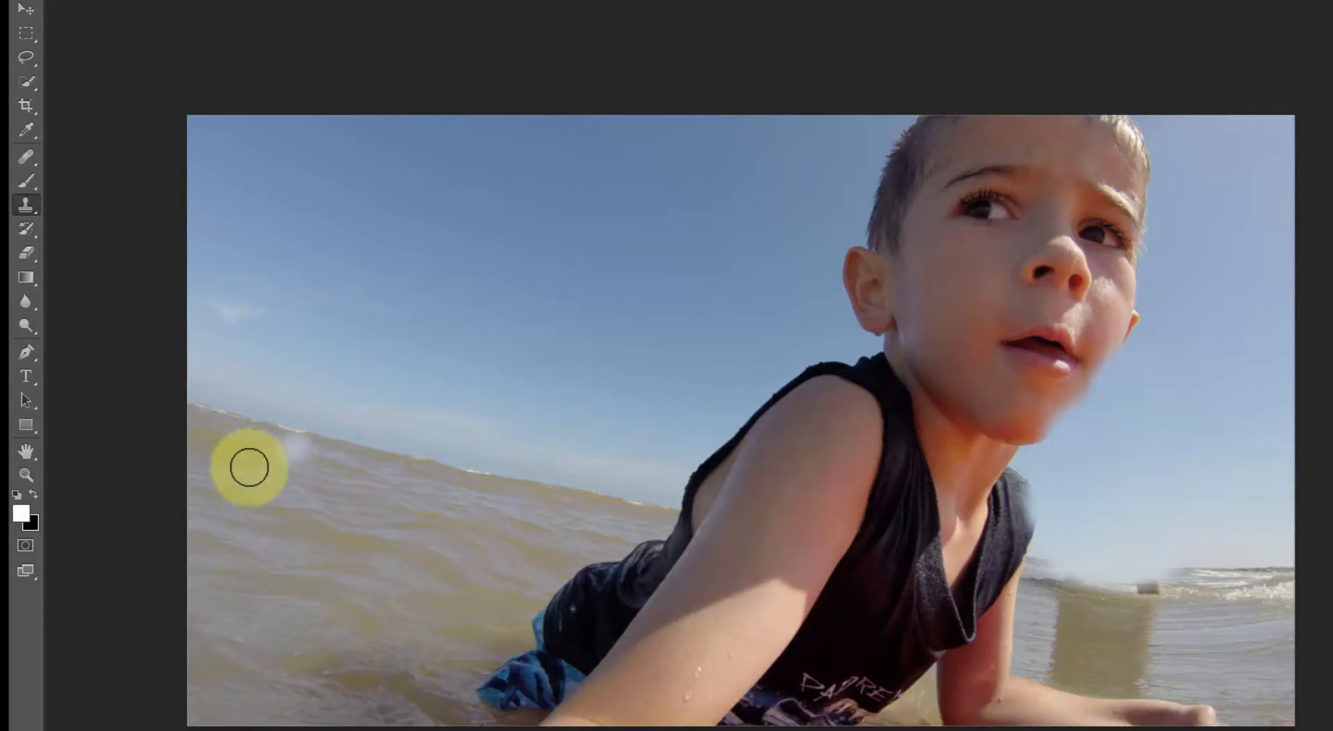
{"action": "mouse_move", "coordinate": [1087, 610]}
{"action": "left_mouse_down"}
{"action": "mouse_move", "coordinate": [1191, 561]}
{"action": "mouse_move", "coordinate": [1206, 639]}
{"action": "mouse_move", "coordinate": [1106, 610]}
{"action": "mouse_move", "coordinate": [1169, 616]}
{"action": "left_mouse_up"}
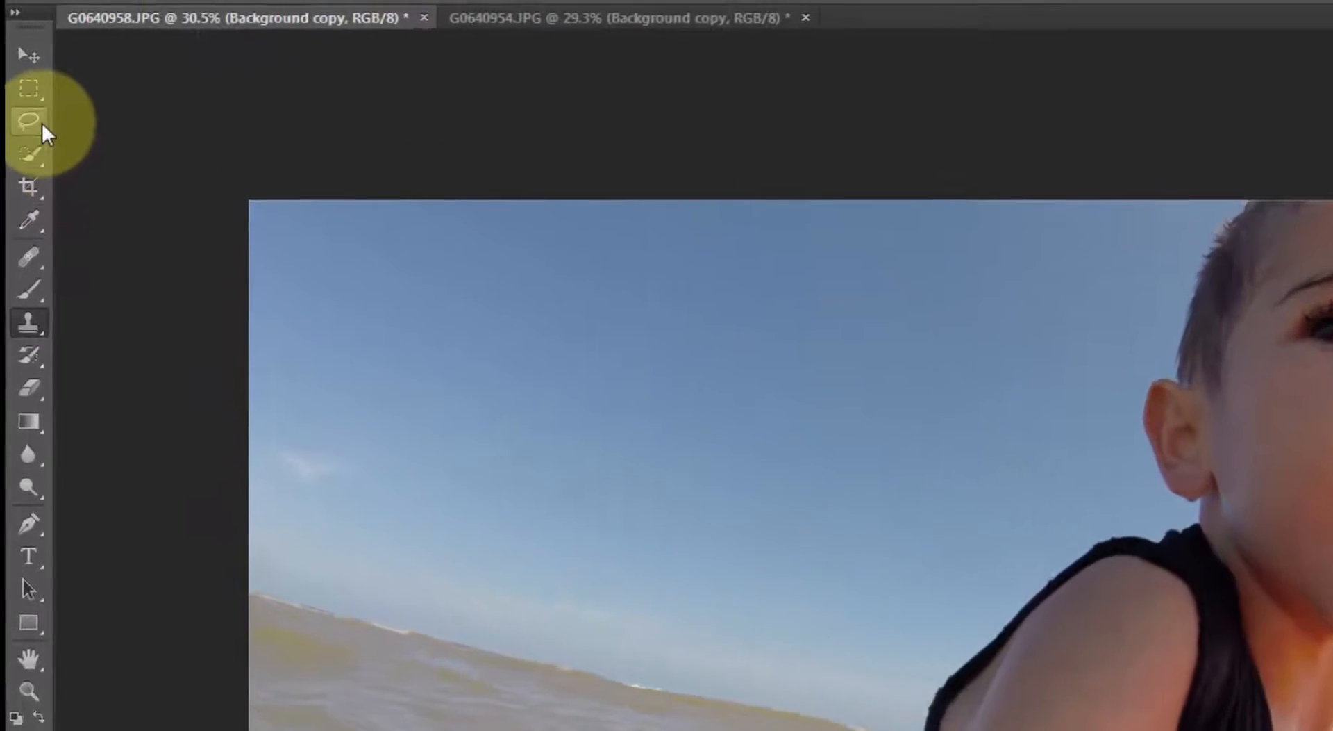
Step: Outline the stretch of sea behind the boy's back with the Lasso tool, following the horizon and staying clear of his clothes
{"action": "left_click", "coordinate": [29, 57]}
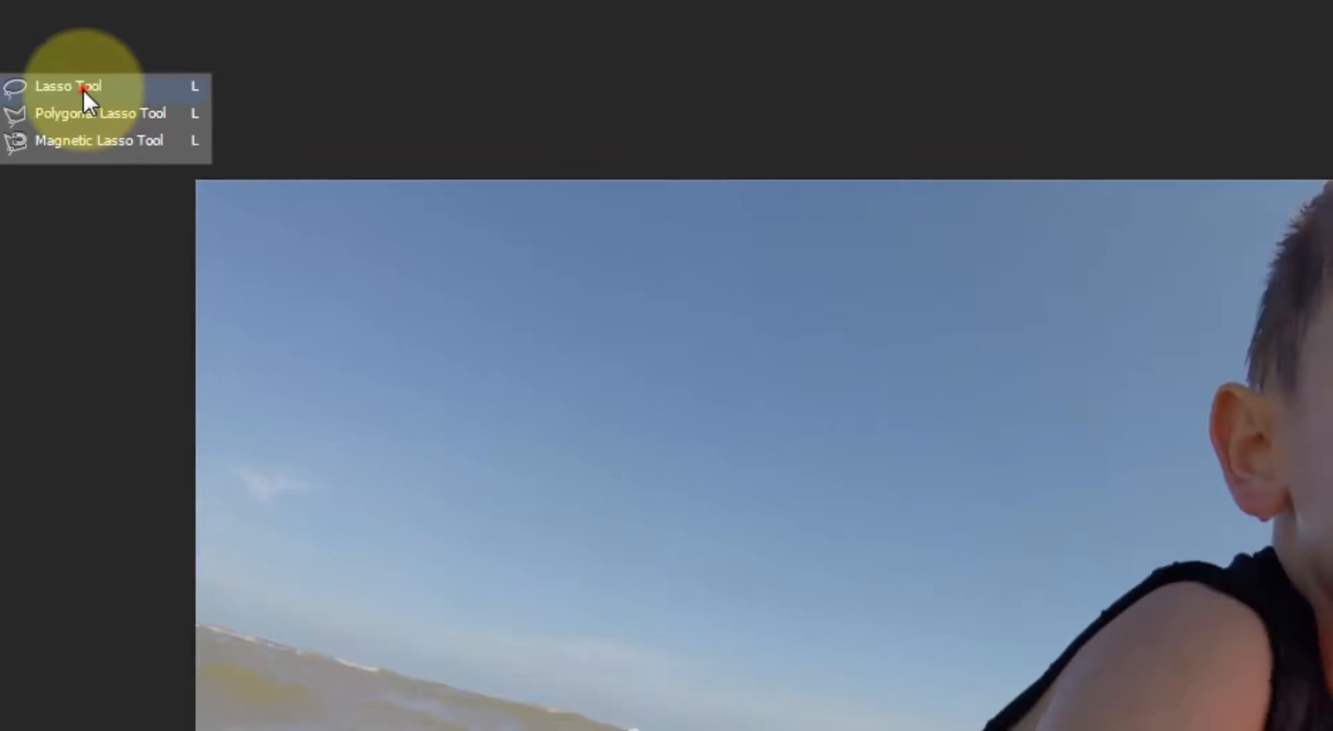
{"action": "left_click", "coordinate": [190, 198]}
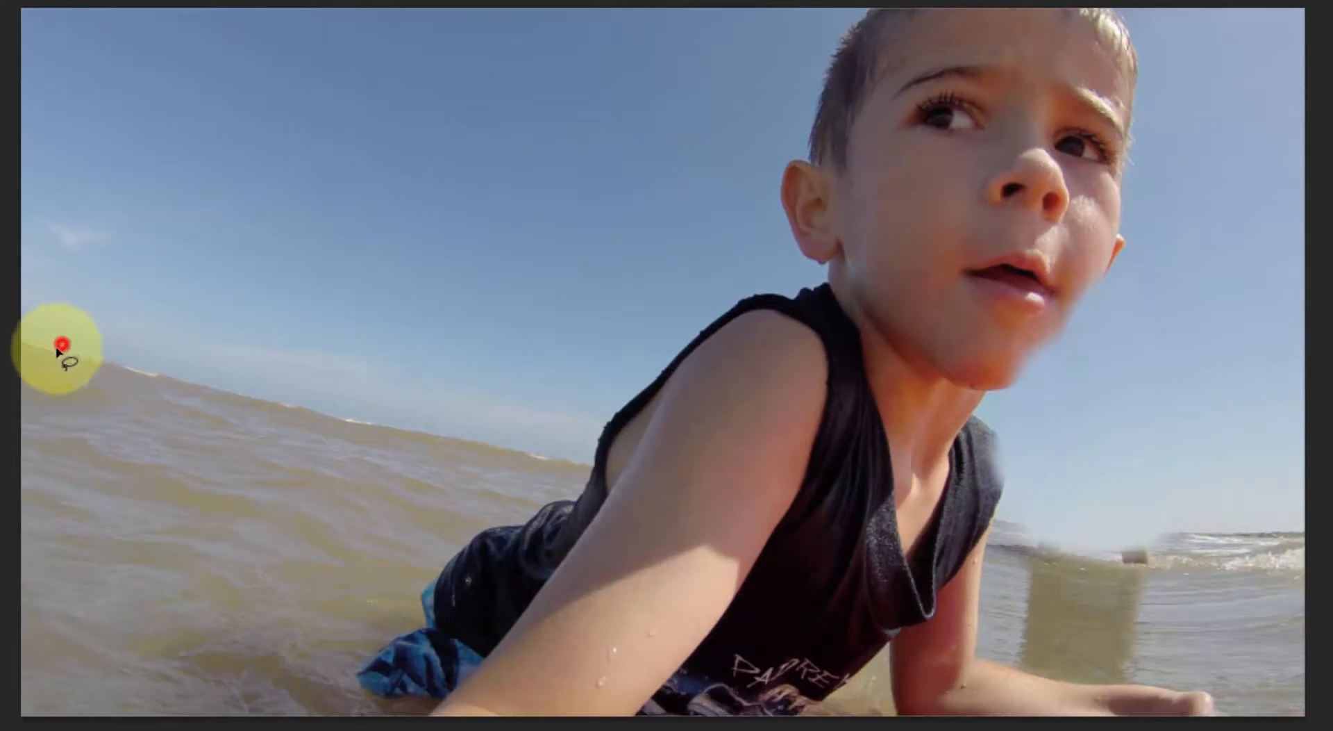
{"action": "left_click_drag", "start_coordinate": [58, 348], "coordinate": [32, 519]}
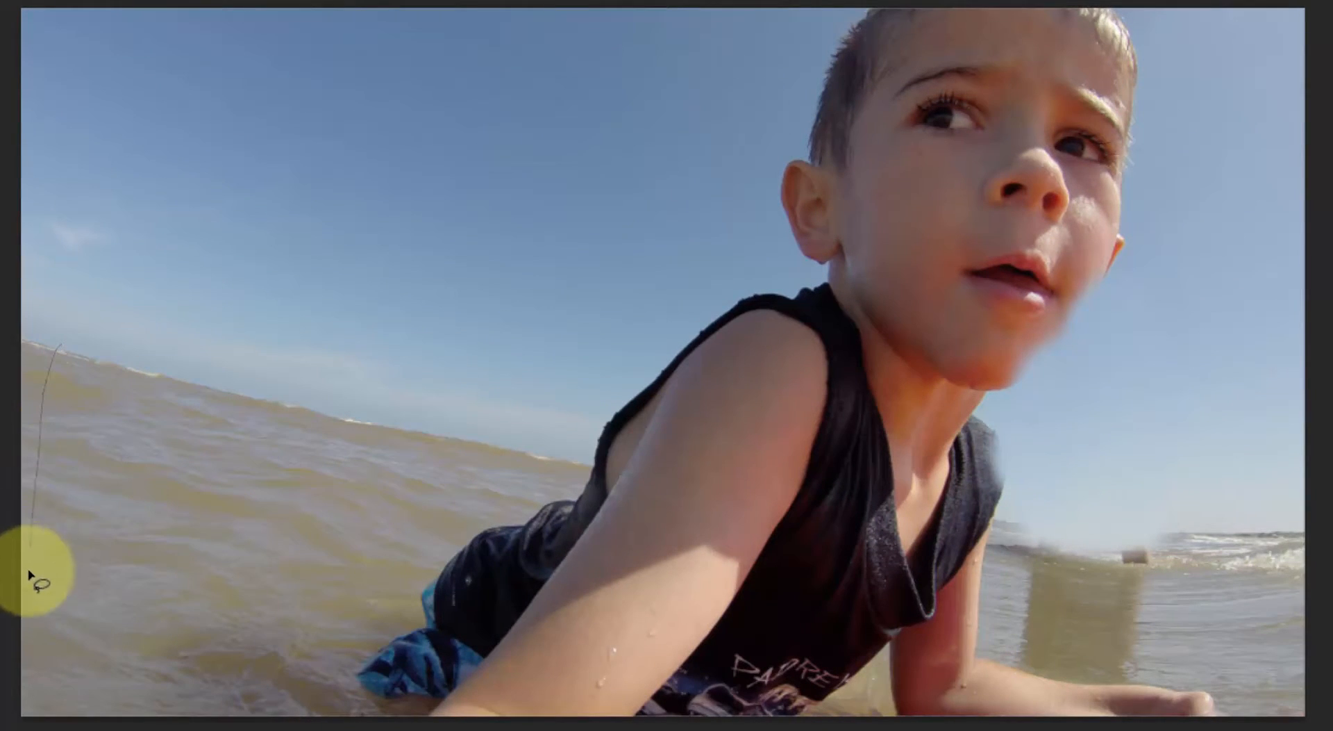
{"action": "left_click_drag", "start_coordinate": [50, 620], "coordinate": [362, 621]}
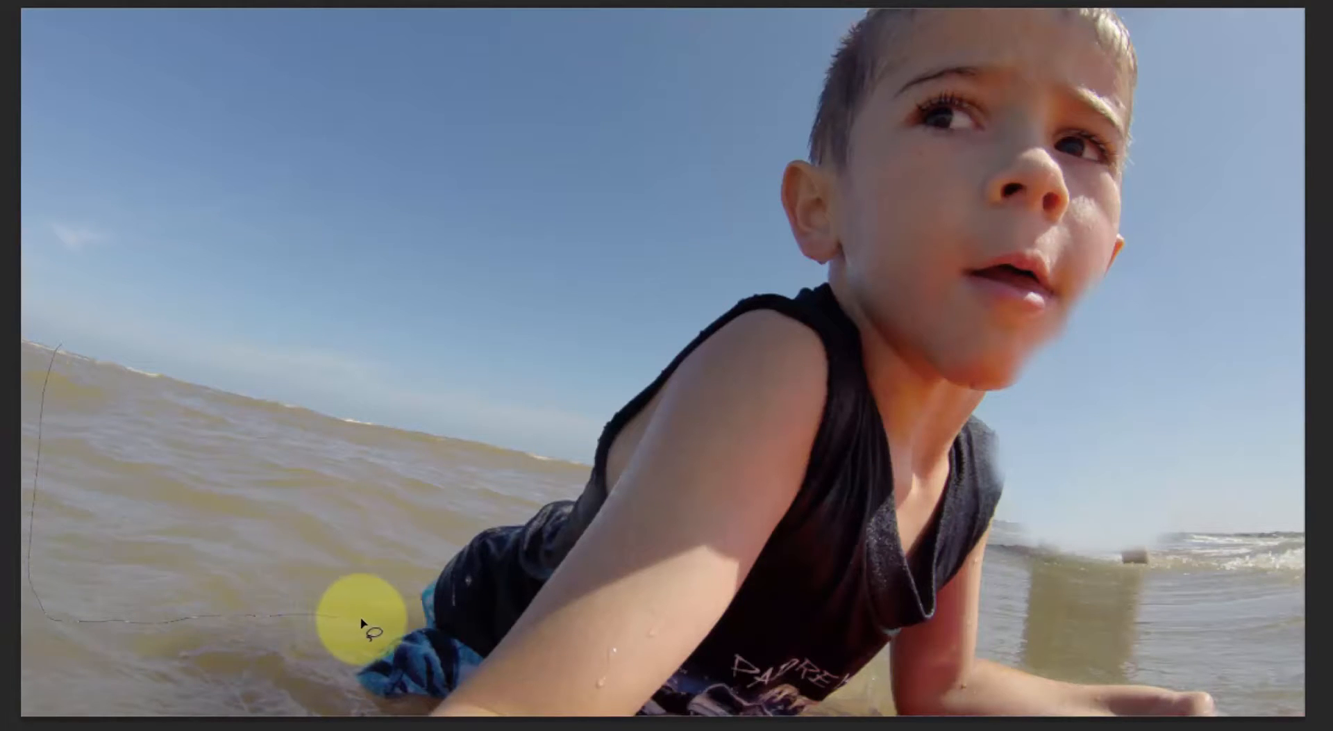
{"action": "mouse_move", "coordinate": [420, 585]}
{"action": "left_mouse_down"}
{"action": "mouse_move", "coordinate": [491, 512]}
{"action": "mouse_move", "coordinate": [494, 472]}
{"action": "left_mouse_up"}
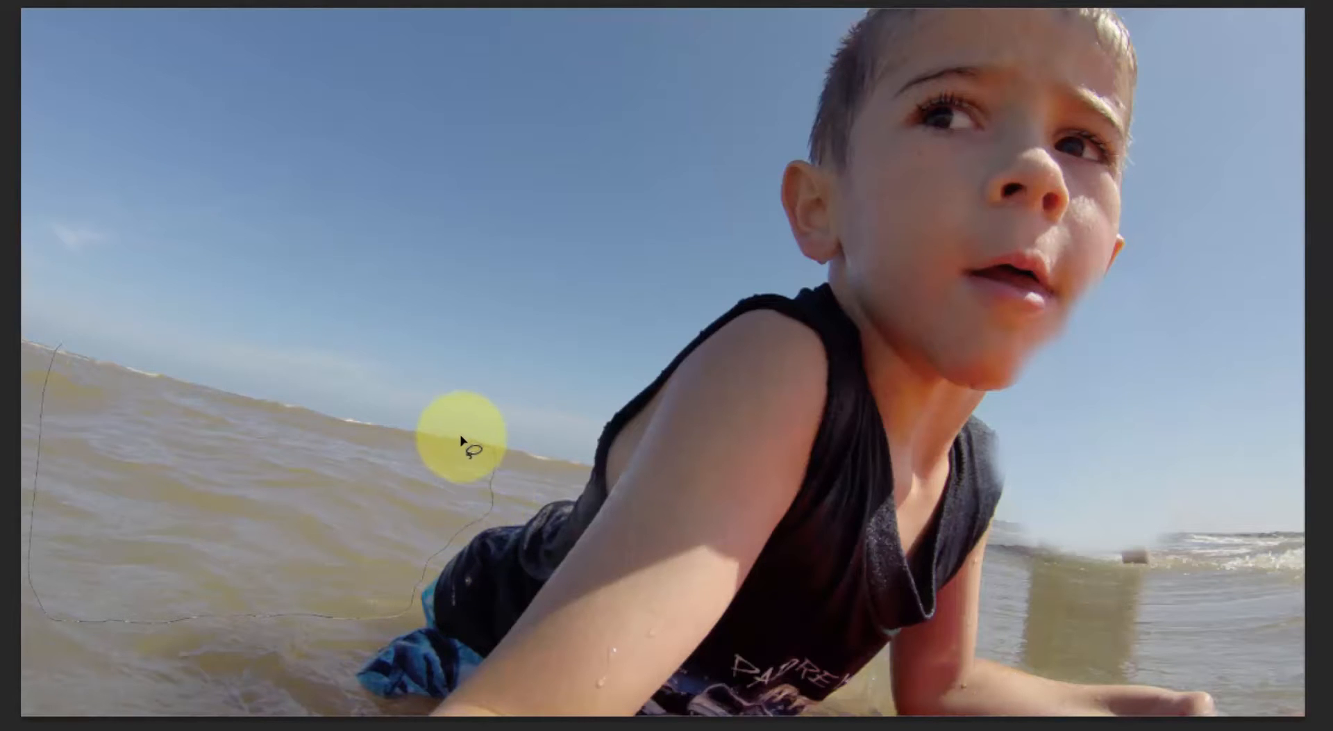
{"action": "left_click_drag", "start_coordinate": [426, 430], "coordinate": [62, 347]}
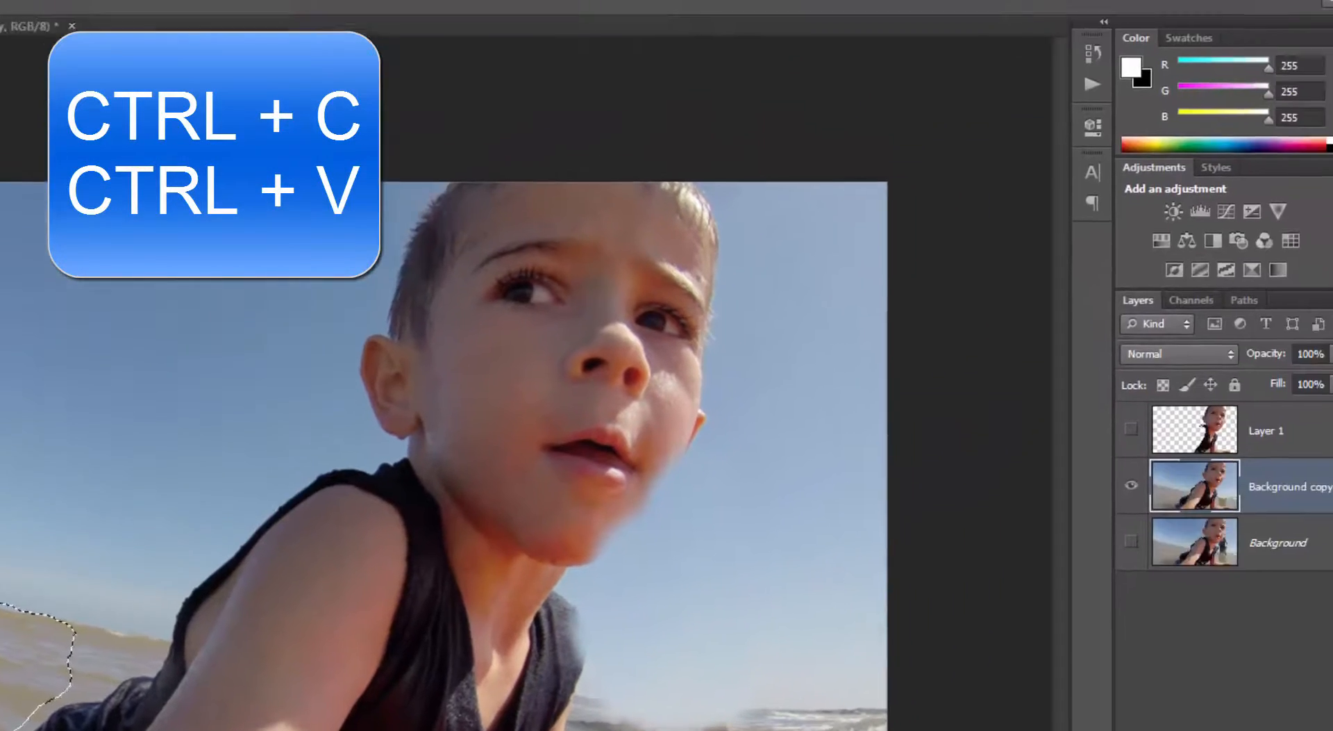
Step: Paste the copied sea area as a new layer and move it over the water where the man stood
{"action": "key", "text": "ctrl+v"}
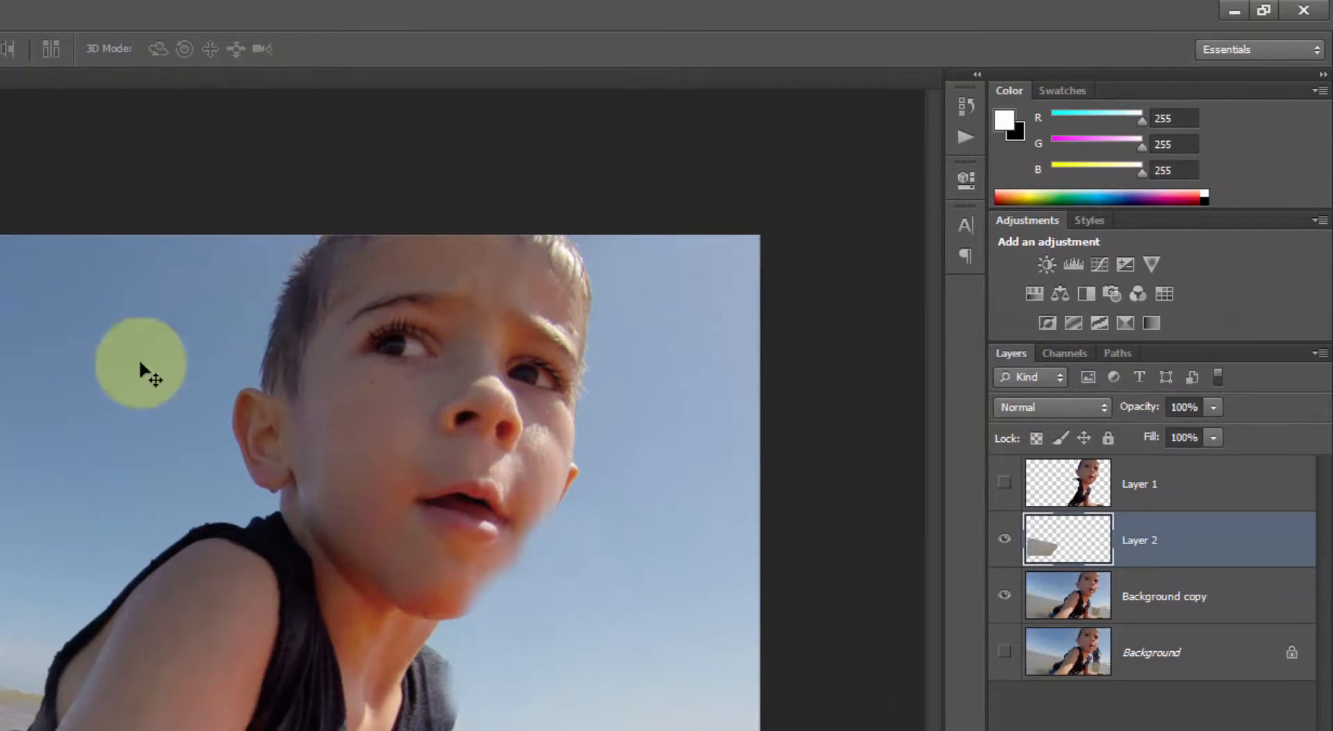
{"action": "mouse_move", "coordinate": [1148, 531]}
{"action": "left_mouse_down"}
{"action": "mouse_move", "coordinate": [1147, 509]}
{"action": "mouse_move", "coordinate": [1140, 546]}
{"action": "left_mouse_up"}
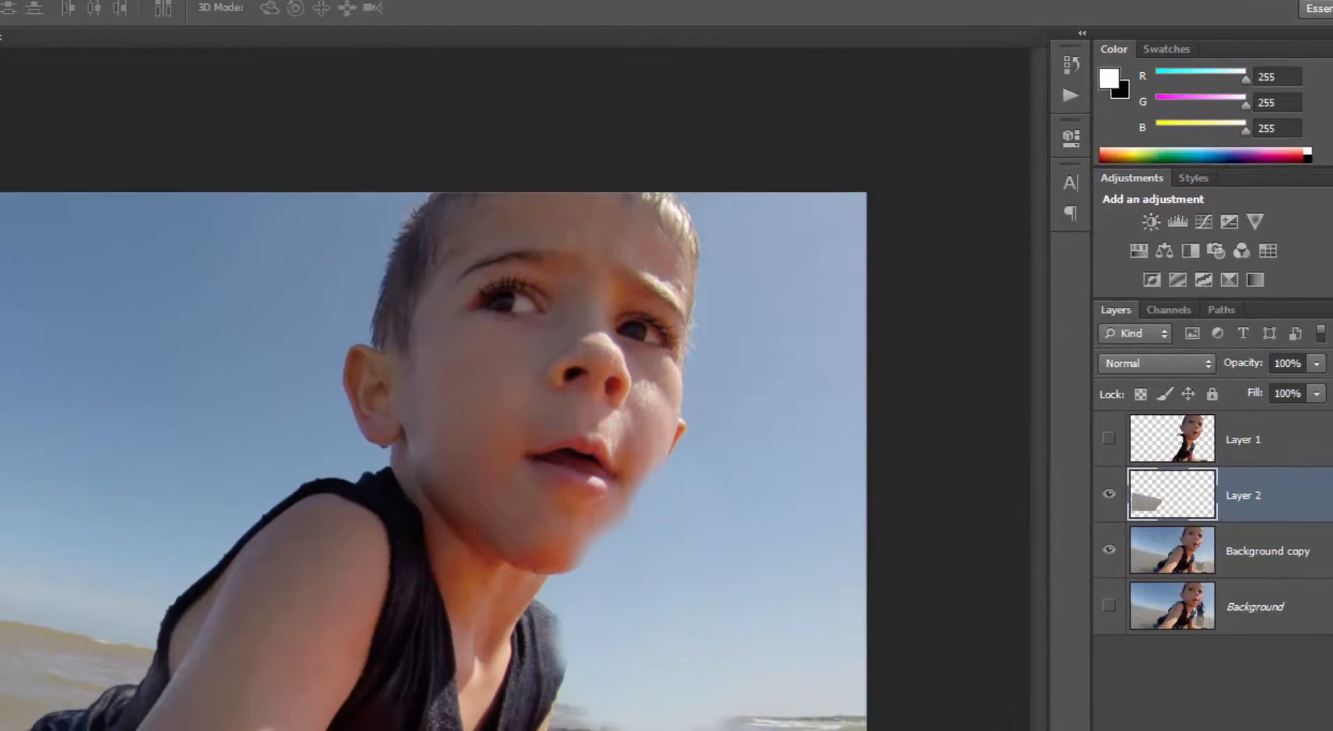
{"action": "left_click_drag", "start_coordinate": [86, 578], "coordinate": [1081, 566]}
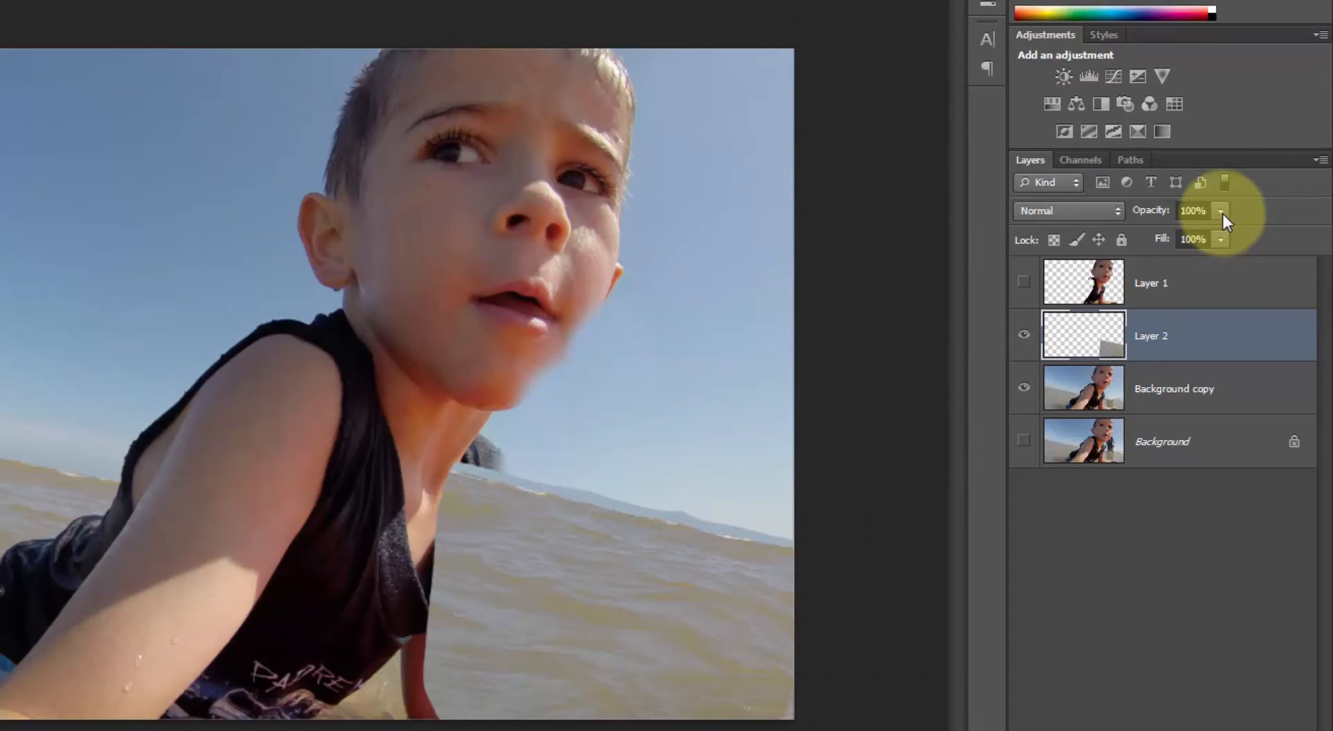
Step: Lower the opacity of Layer 2 to 51% so the water beneath shows through
{"action": "left_click", "coordinate": [1223, 214]}
{"action": "left_click_drag", "start_coordinate": [1224, 236], "coordinate": [1170, 236]}
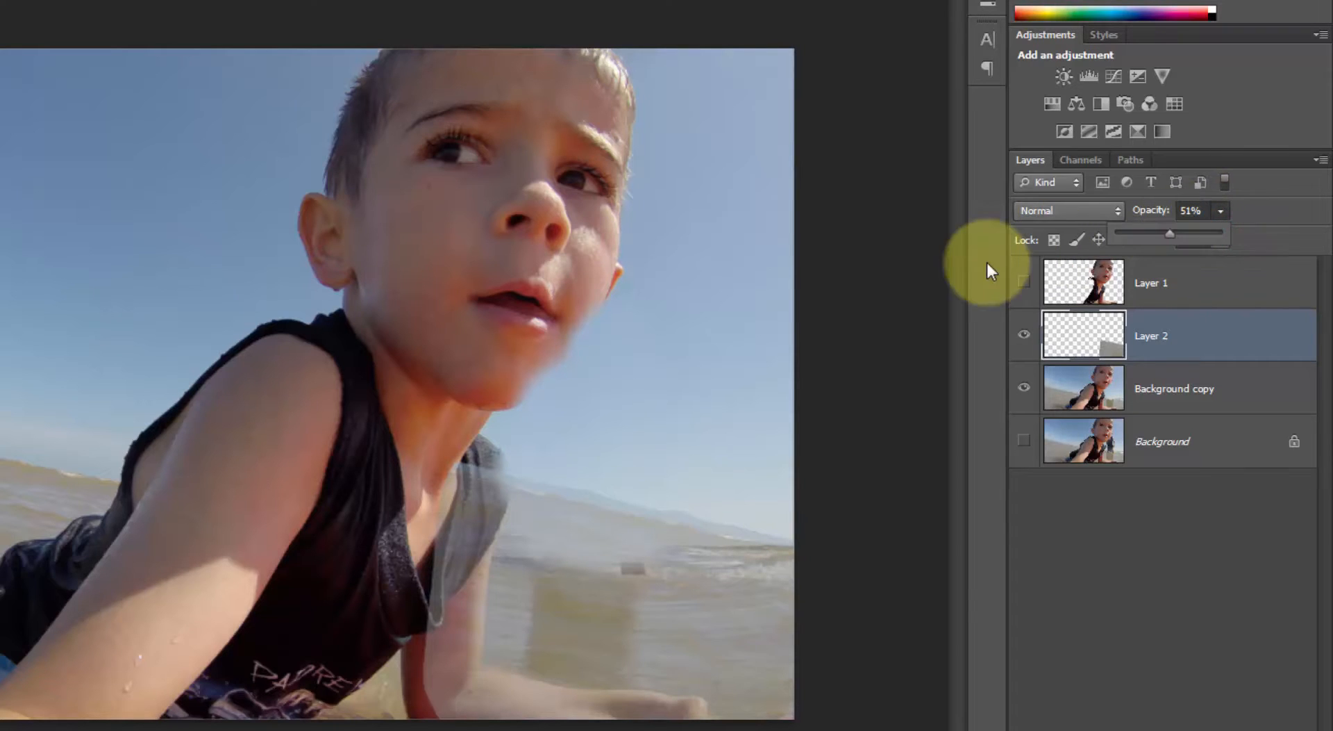
{"action": "left_click", "coordinate": [605, 571]}
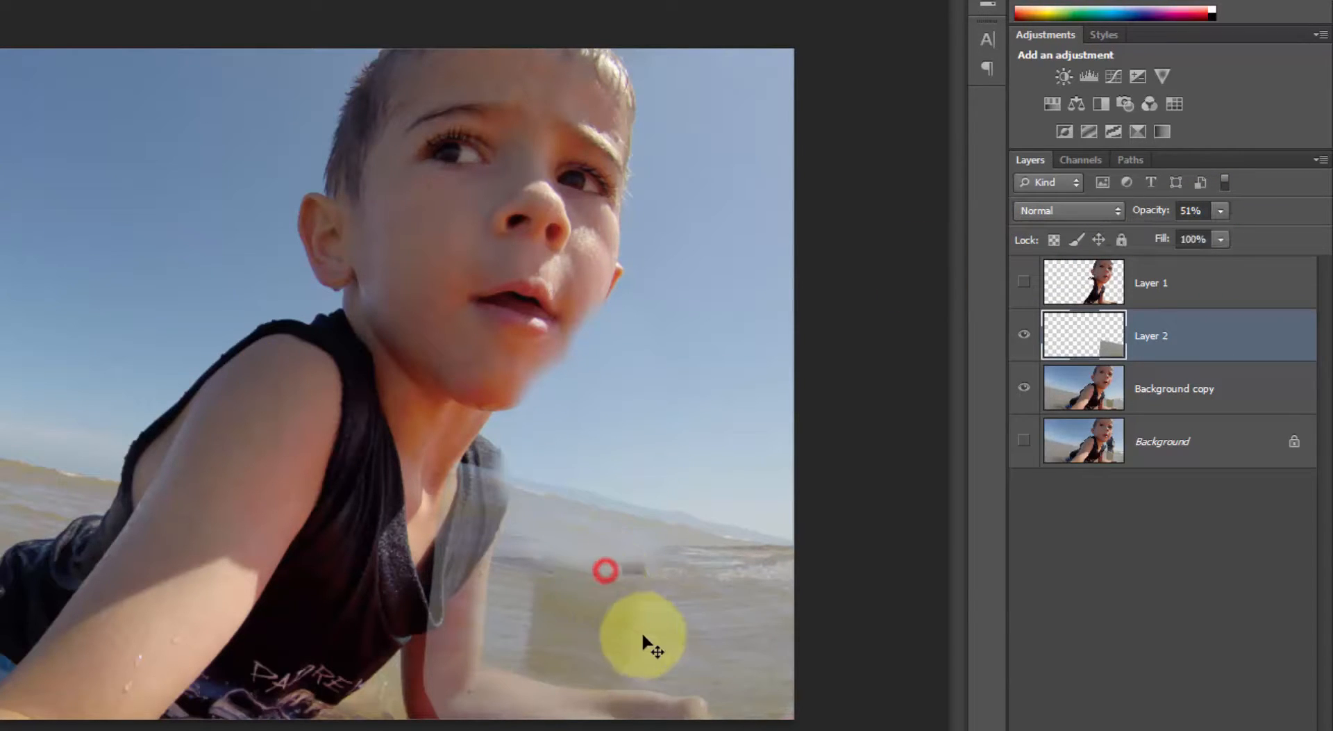
Step: Adjust the position of the translucent water patch over the man's reflection and against the original horizon
{"action": "left_click_drag", "start_coordinate": [643, 634], "coordinate": [608, 632]}
{"action": "scroll", "coordinate": [660, 635], "scroll_direction": "up", "scroll_amount": 3}
{"action": "scroll", "coordinate": [768, 667], "scroll_direction": "down", "scroll_amount": 3}
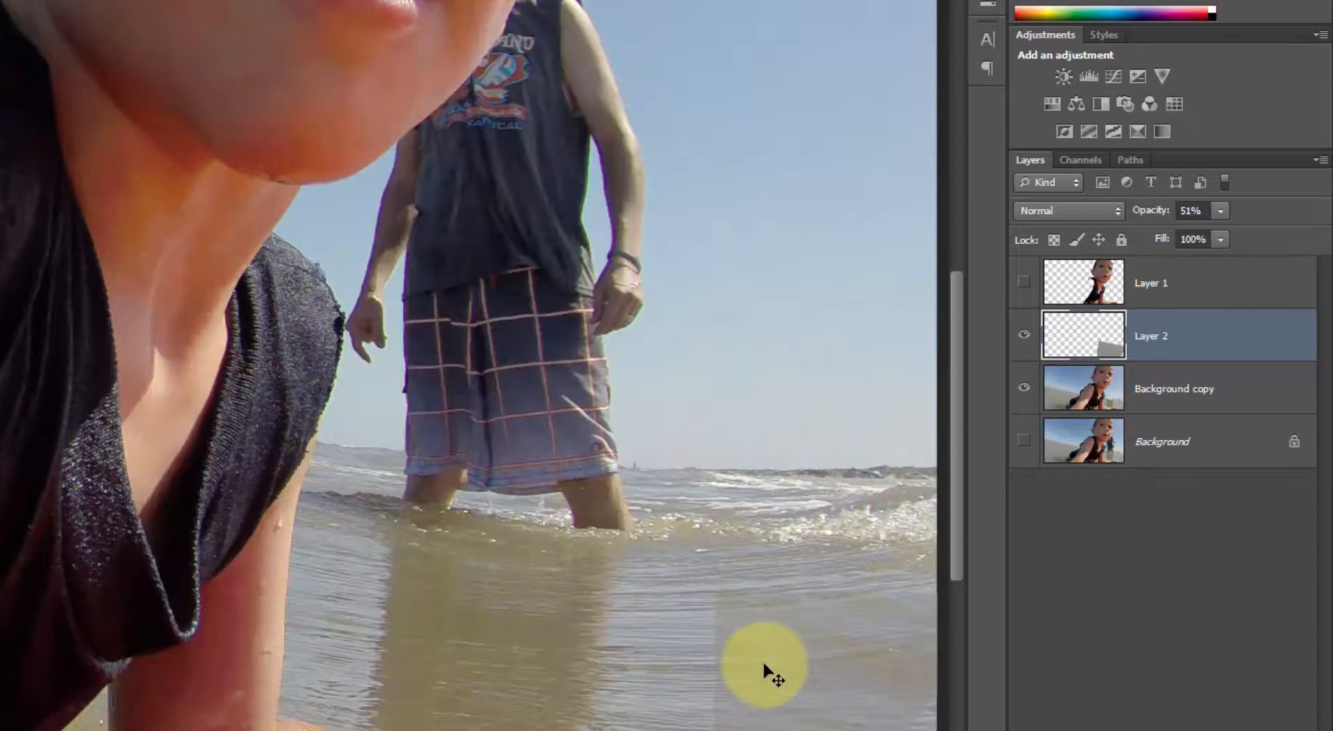
{"action": "scroll", "coordinate": [709, 596], "scroll_direction": "up", "scroll_amount": 3}
{"action": "left_click_drag", "start_coordinate": [708, 598], "coordinate": [461, 530]}
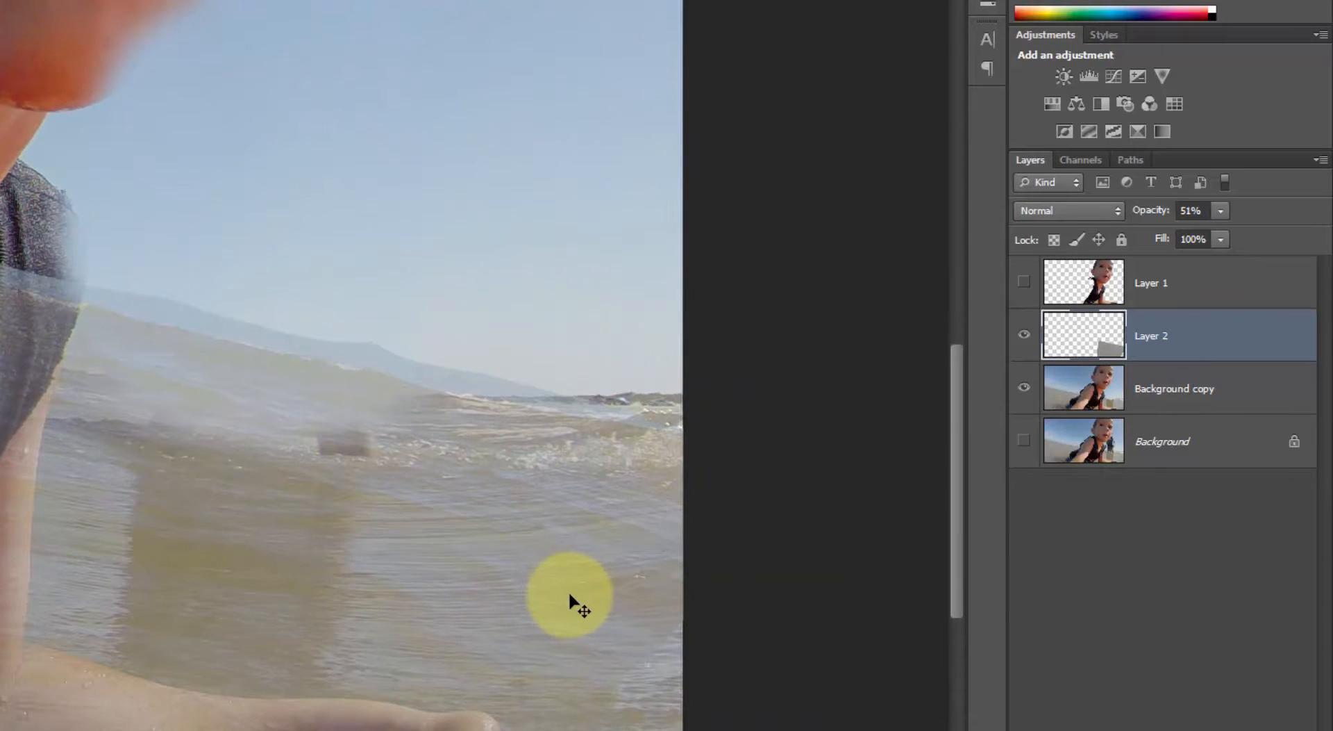
Step: Rotate the translucent water patch counterclockwise and reposition it until its waterline follows the original horizon, and apply the transform
{"action": "left_click_drag", "start_coordinate": [768, 223], "coordinate": [718, 97]}
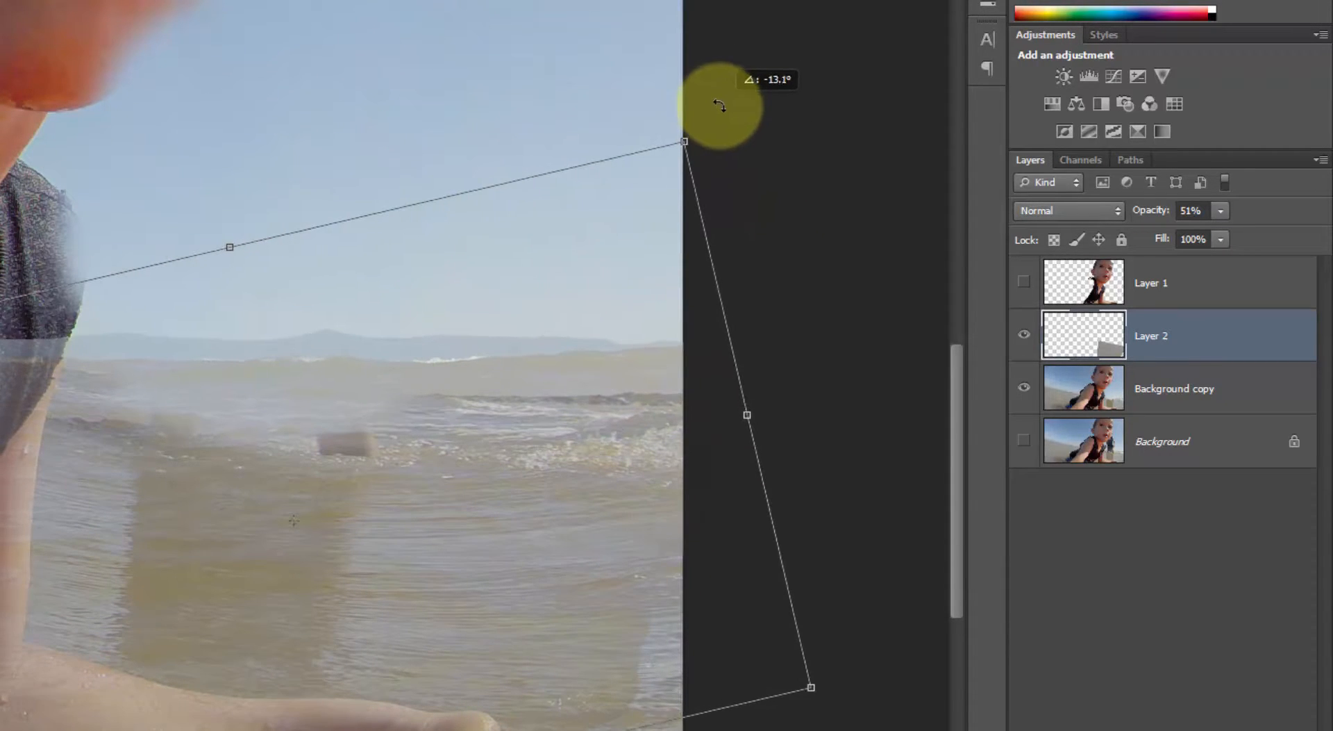
{"action": "left_click_drag", "start_coordinate": [594, 462], "coordinate": [626, 493]}
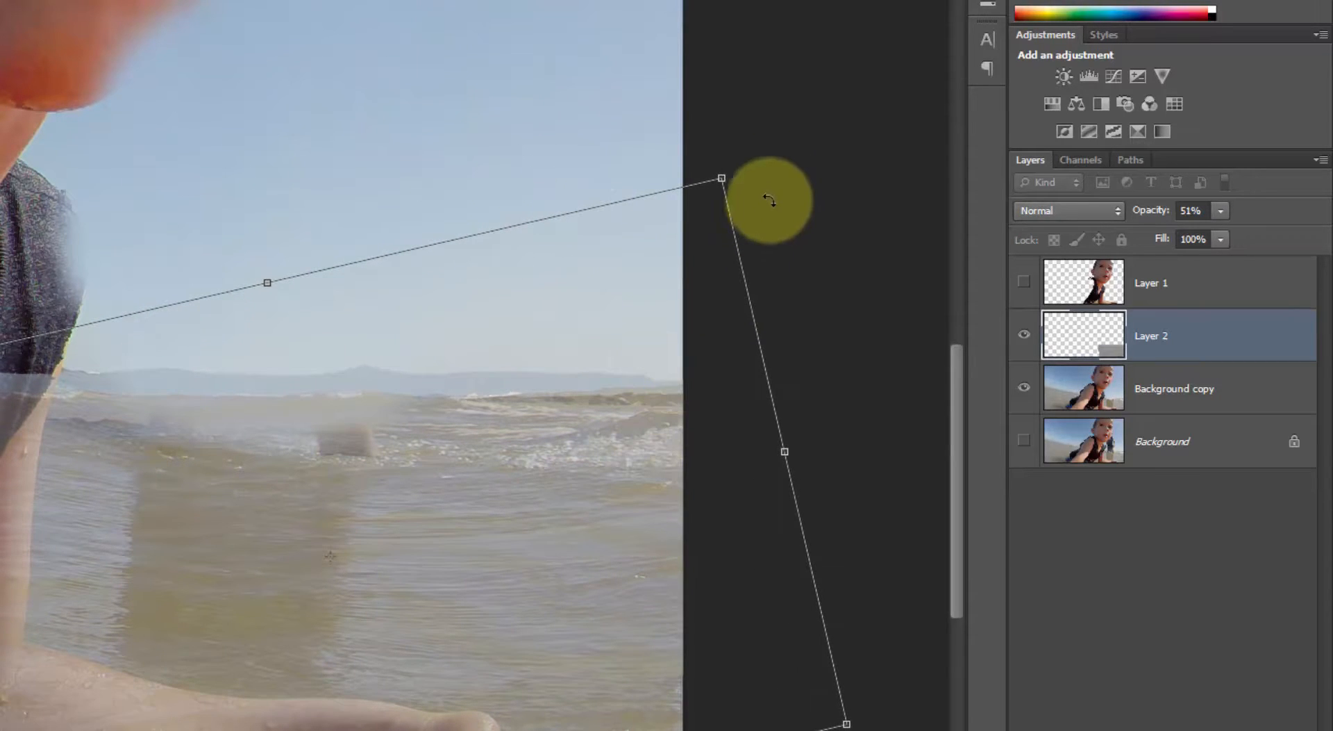
{"action": "left_click_drag", "start_coordinate": [767, 172], "coordinate": [783, 199]}
{"action": "left_click_drag", "start_coordinate": [586, 497], "coordinate": [592, 483]}
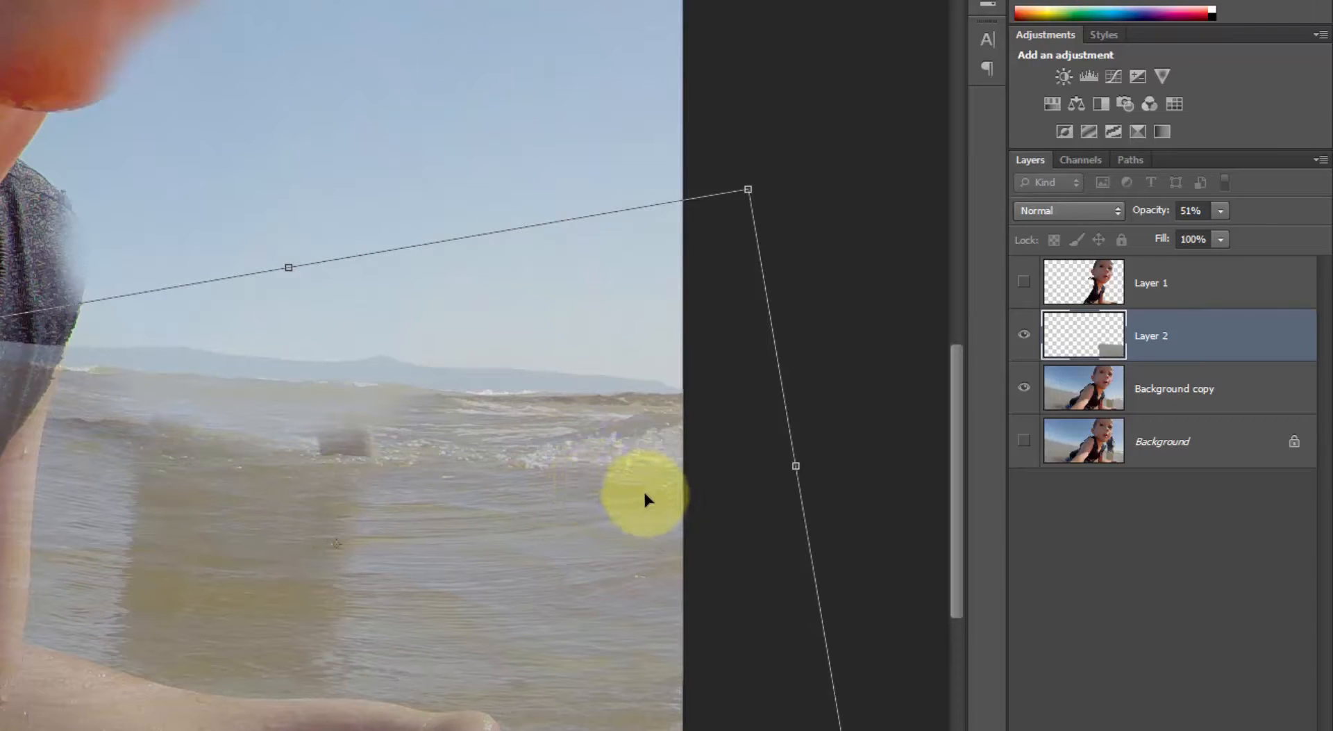
{"action": "left_click", "coordinate": [544, 570]}
{"action": "left_click_drag", "start_coordinate": [556, 571], "coordinate": [597, 572]}
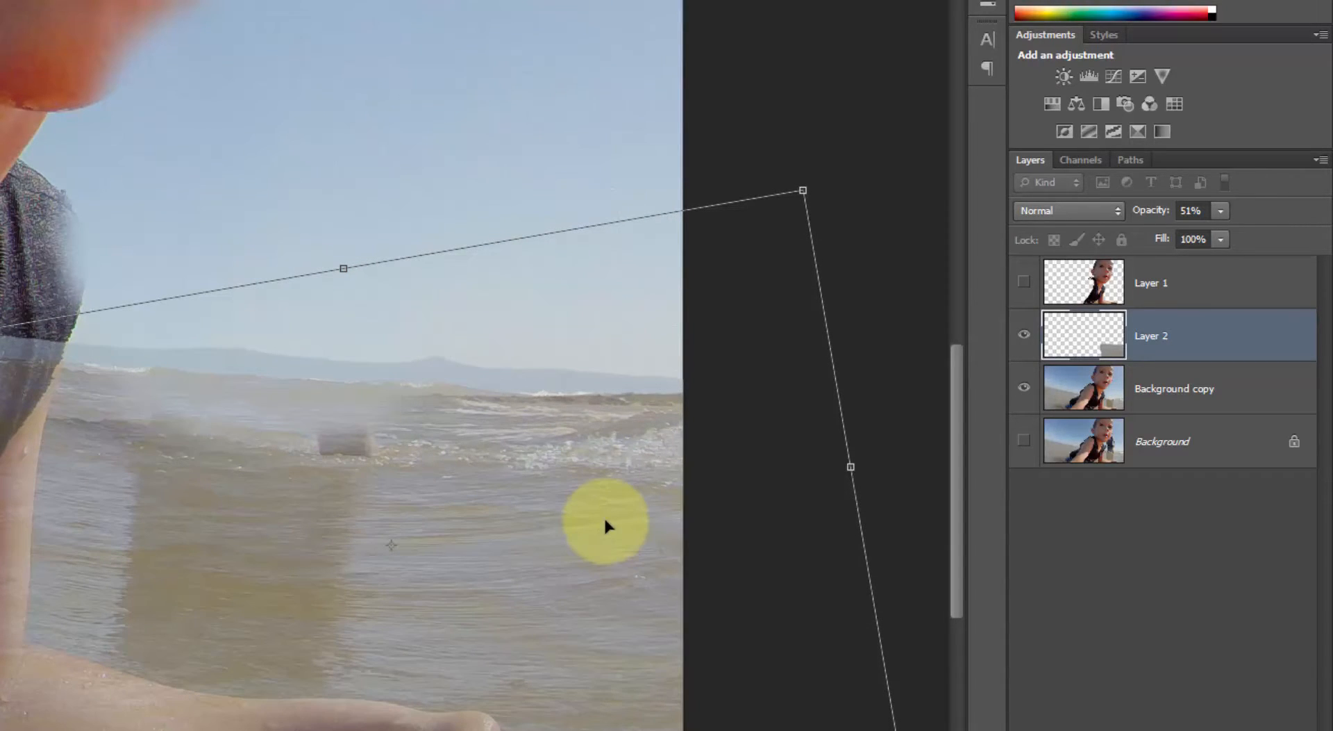
{"action": "key", "text": "Return"}
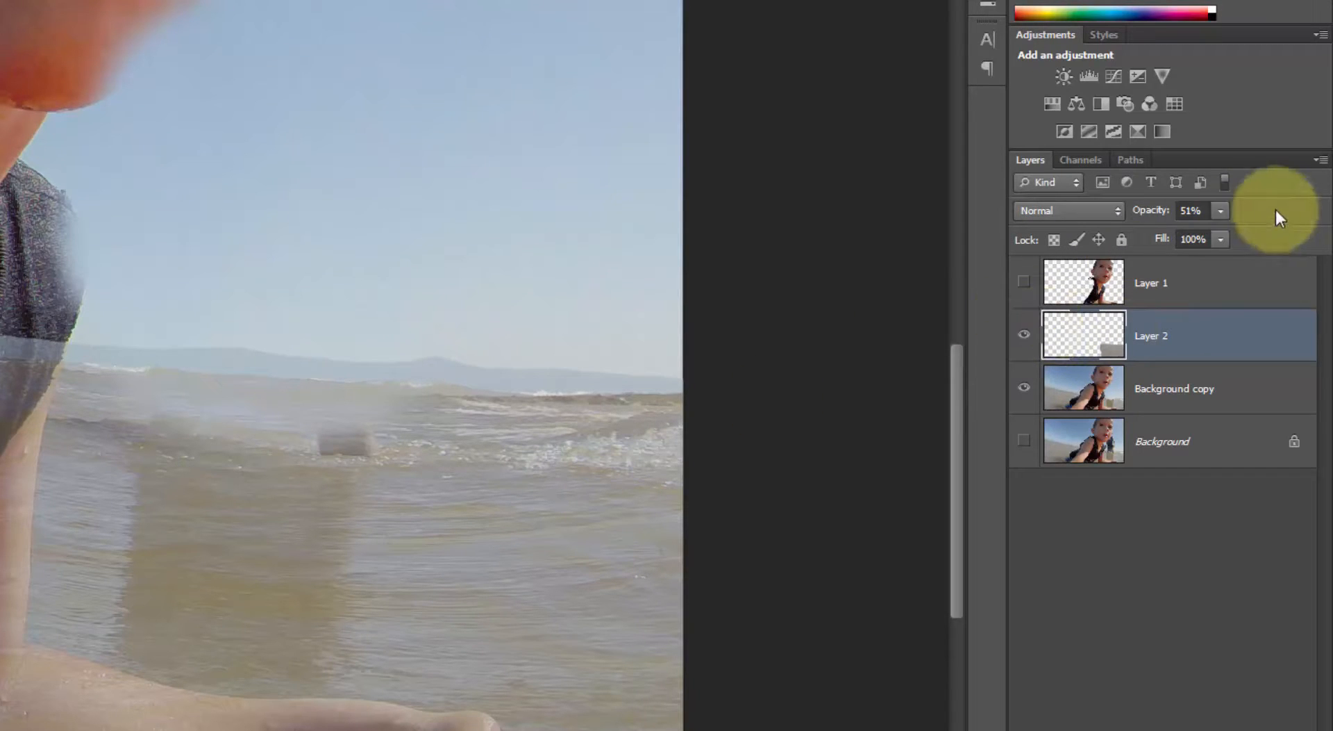
Step: Restore Layer 2 to 100% opacity and compare the photo with the water patch hidden and shown
{"action": "left_click_drag", "start_coordinate": [1221, 212], "coordinate": [1286, 236]}
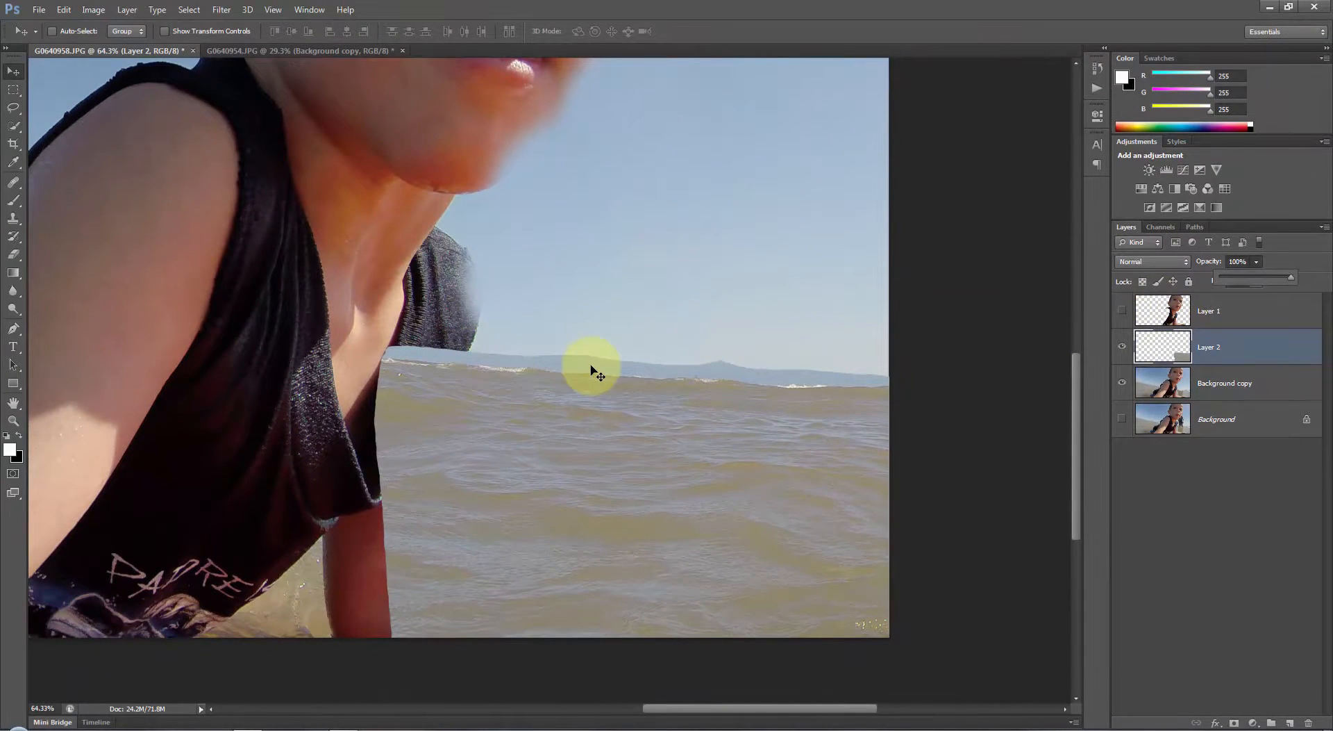
{"action": "key", "text": "ctrl+0"}
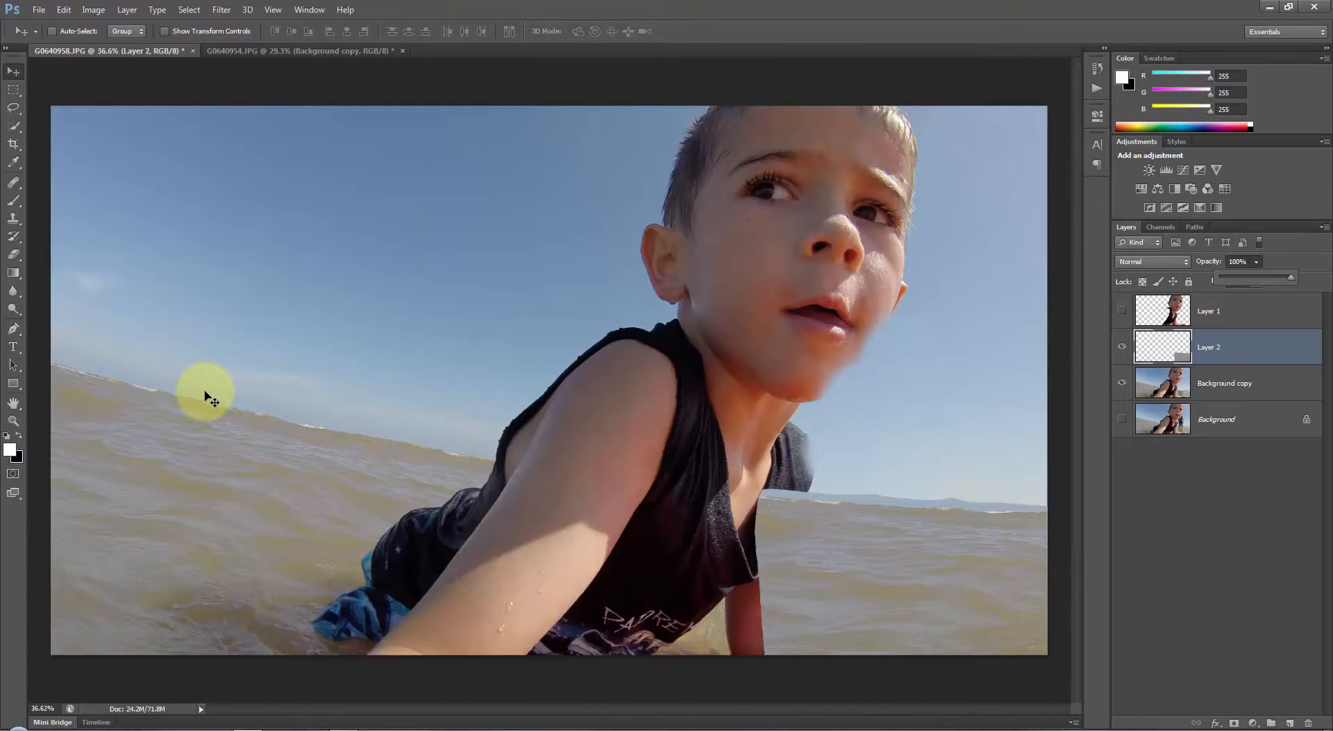
{"action": "scroll", "coordinate": [1054, 549], "scroll_direction": "up", "scroll_amount": 2}
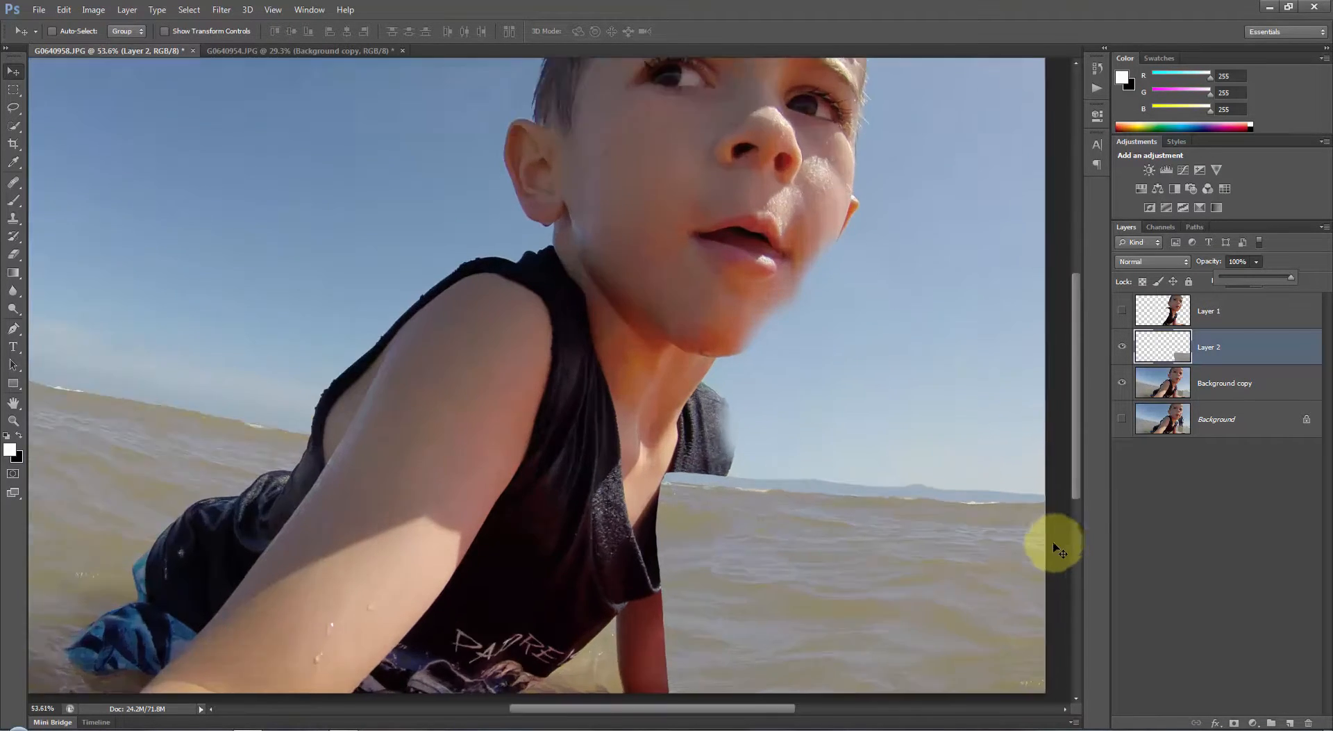
{"action": "scroll", "coordinate": [1054, 549], "scroll_direction": "up", "scroll_amount": 3}
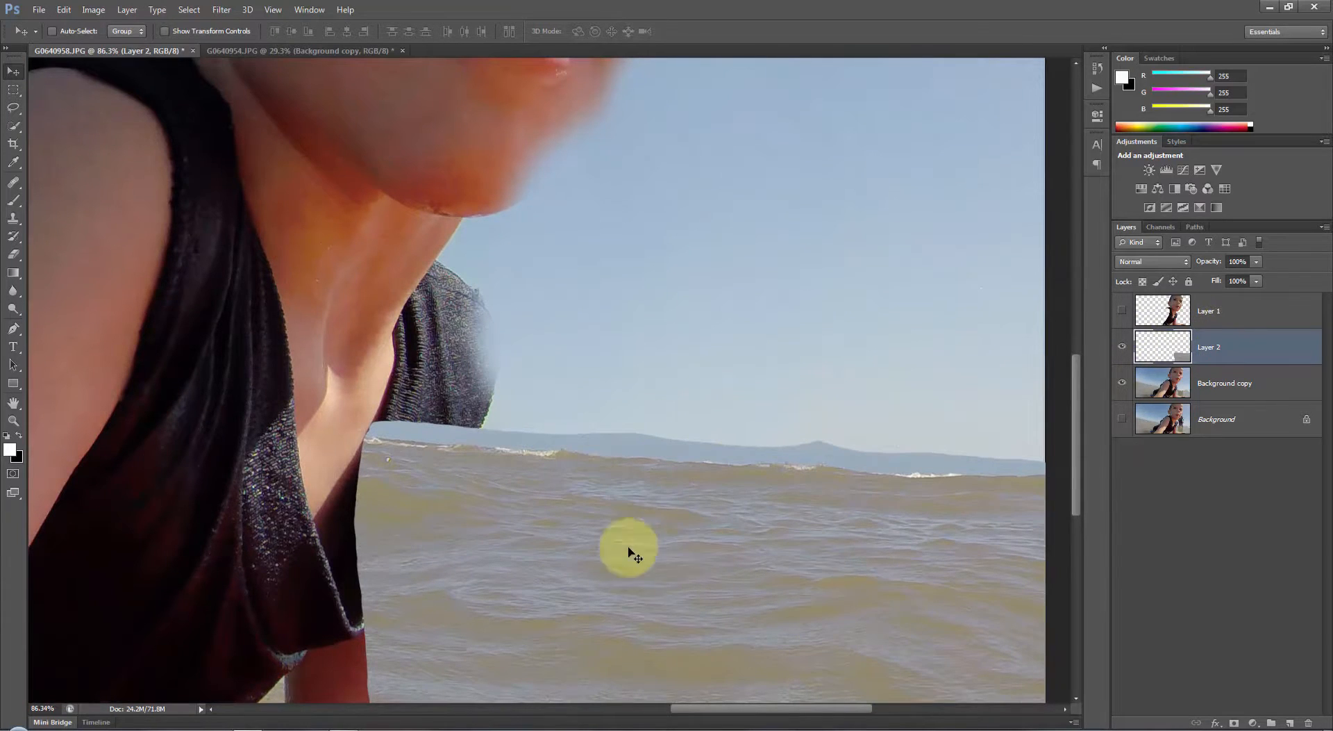
{"action": "left_click", "coordinate": [1122, 350]}
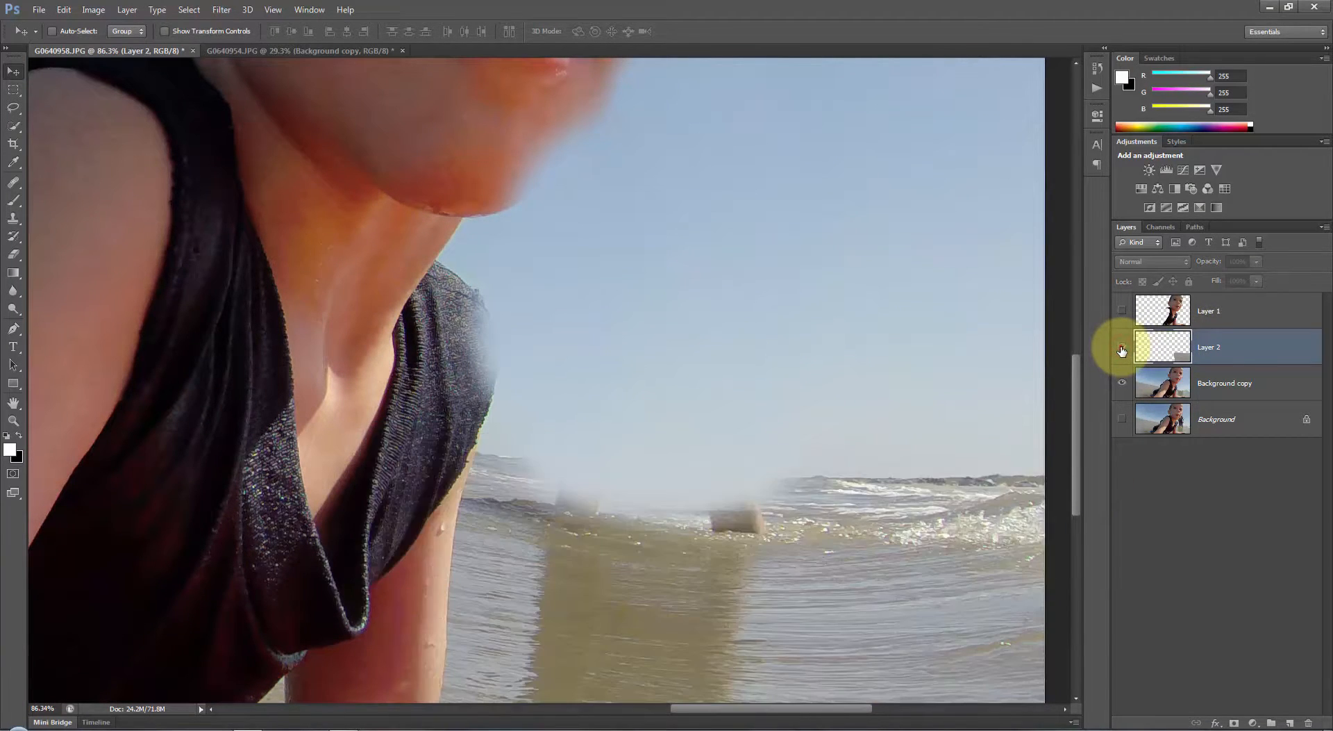
{"action": "left_click", "coordinate": [1122, 349]}
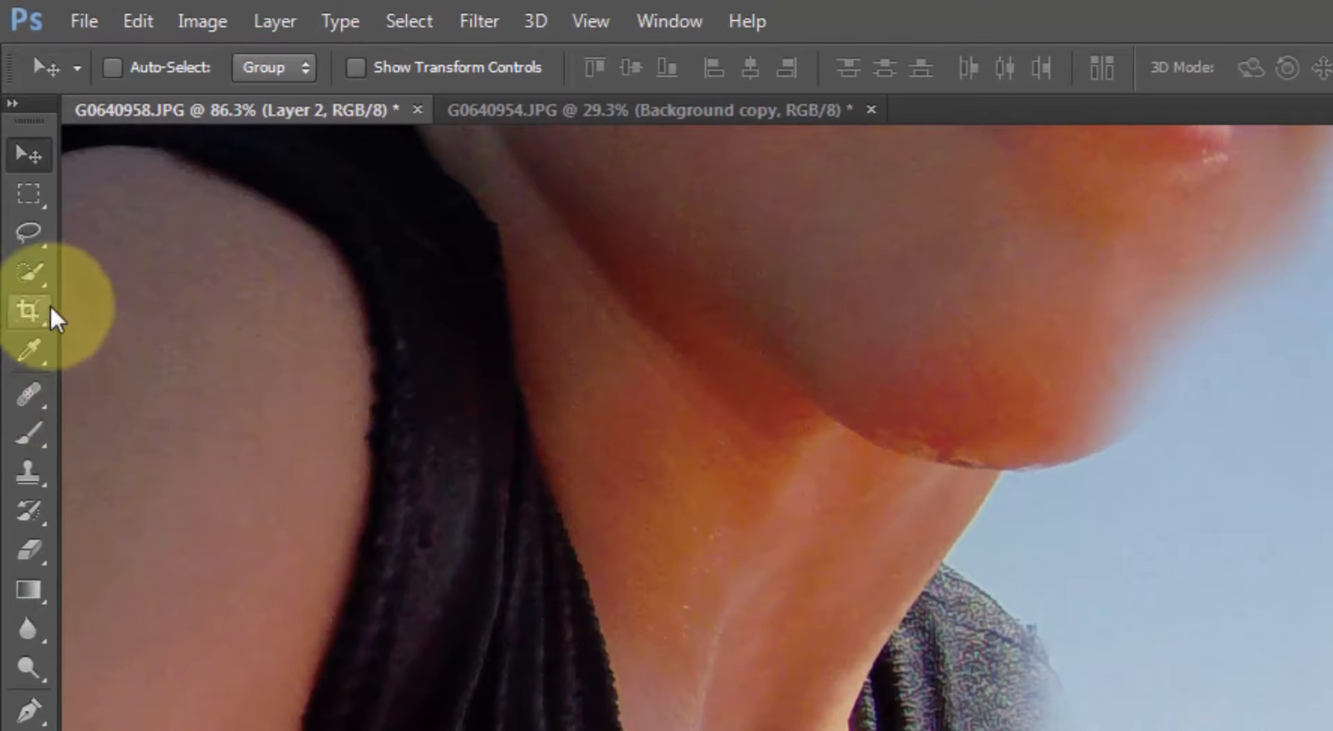
Step: Select the strip of distant hills above the waterline on Layer 2 with the Quick Selection tool, delete it and deselect
{"action": "left_click", "coordinate": [23, 223]}
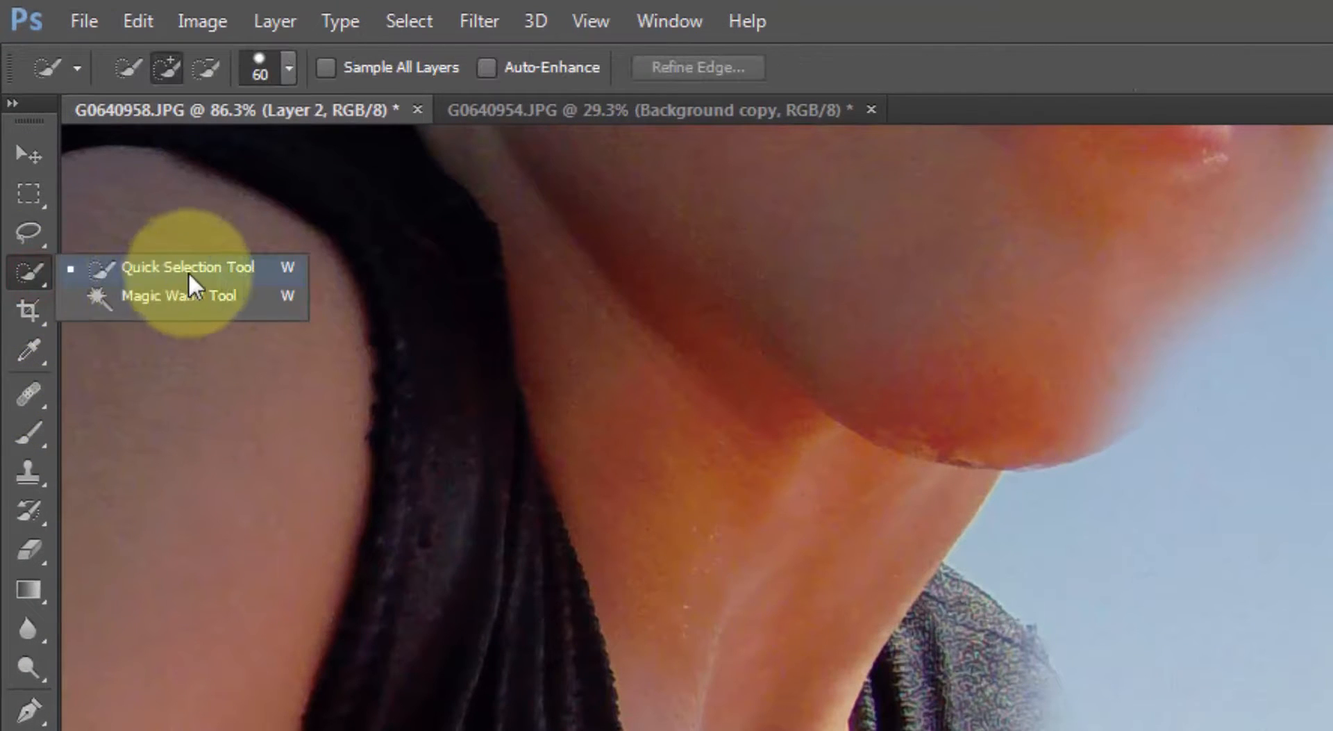
{"action": "left_click", "coordinate": [189, 270]}
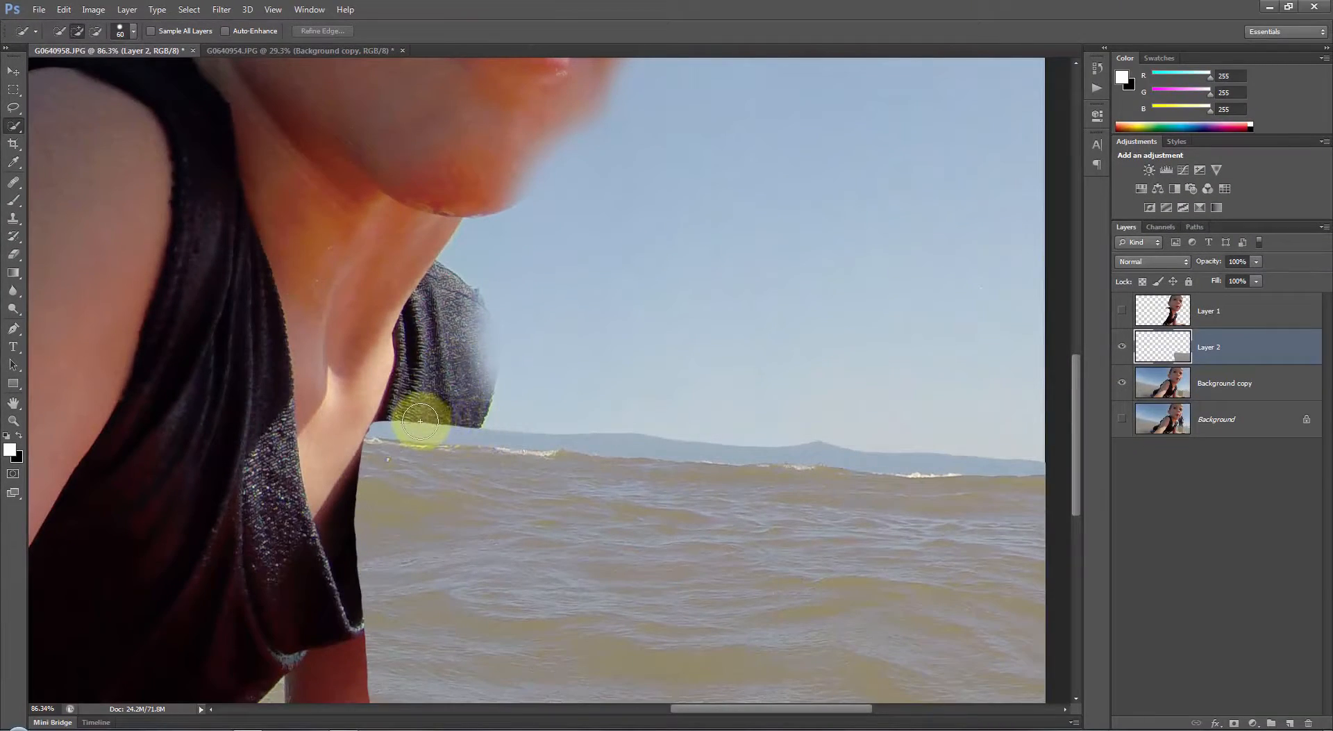
{"action": "left_click_drag", "start_coordinate": [457, 423], "coordinate": [681, 438]}
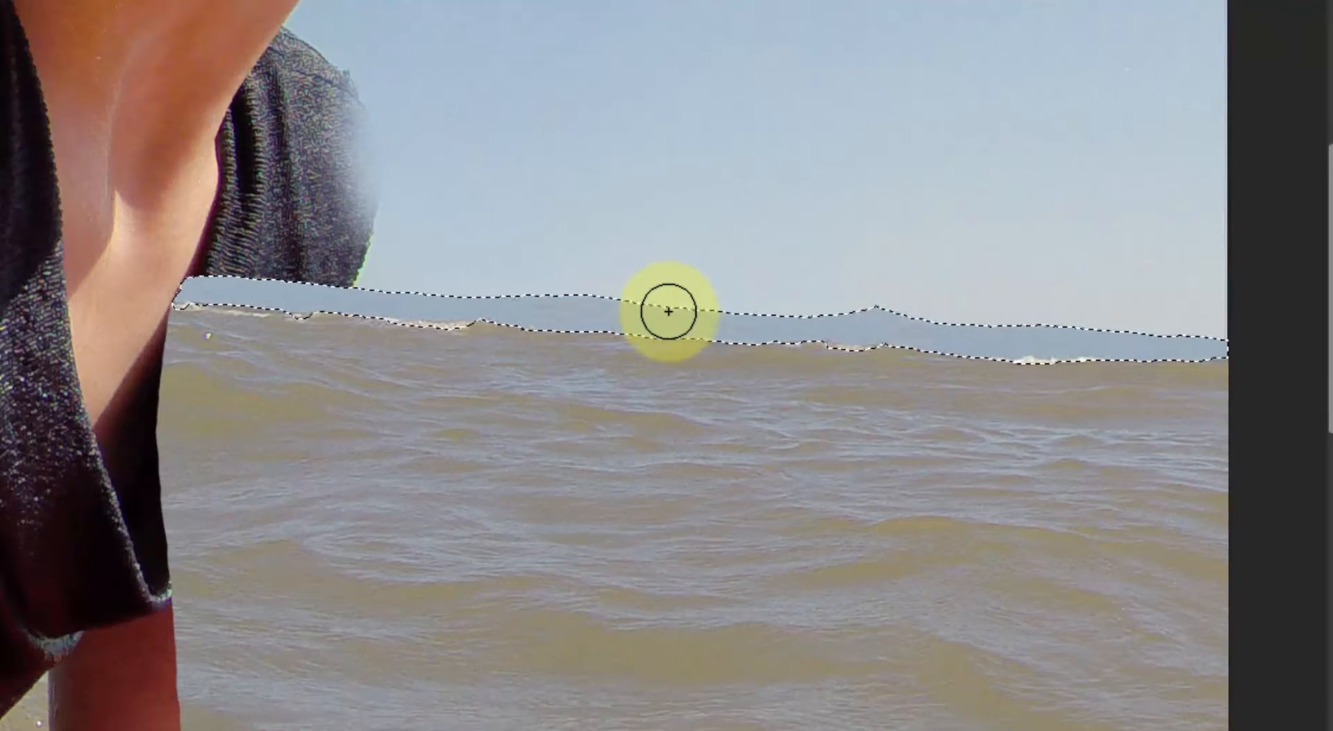
{"action": "key", "text": "Delete"}
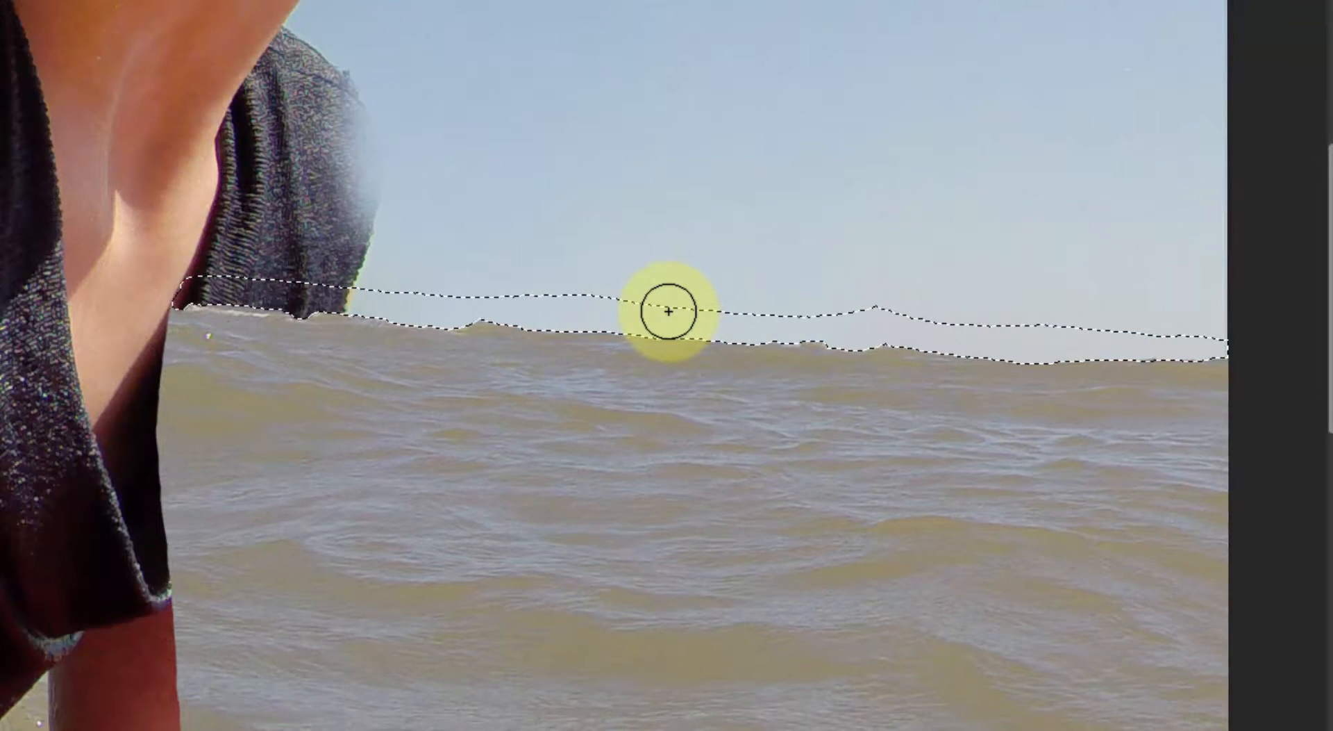
{"action": "key", "text": "ctrl+d"}
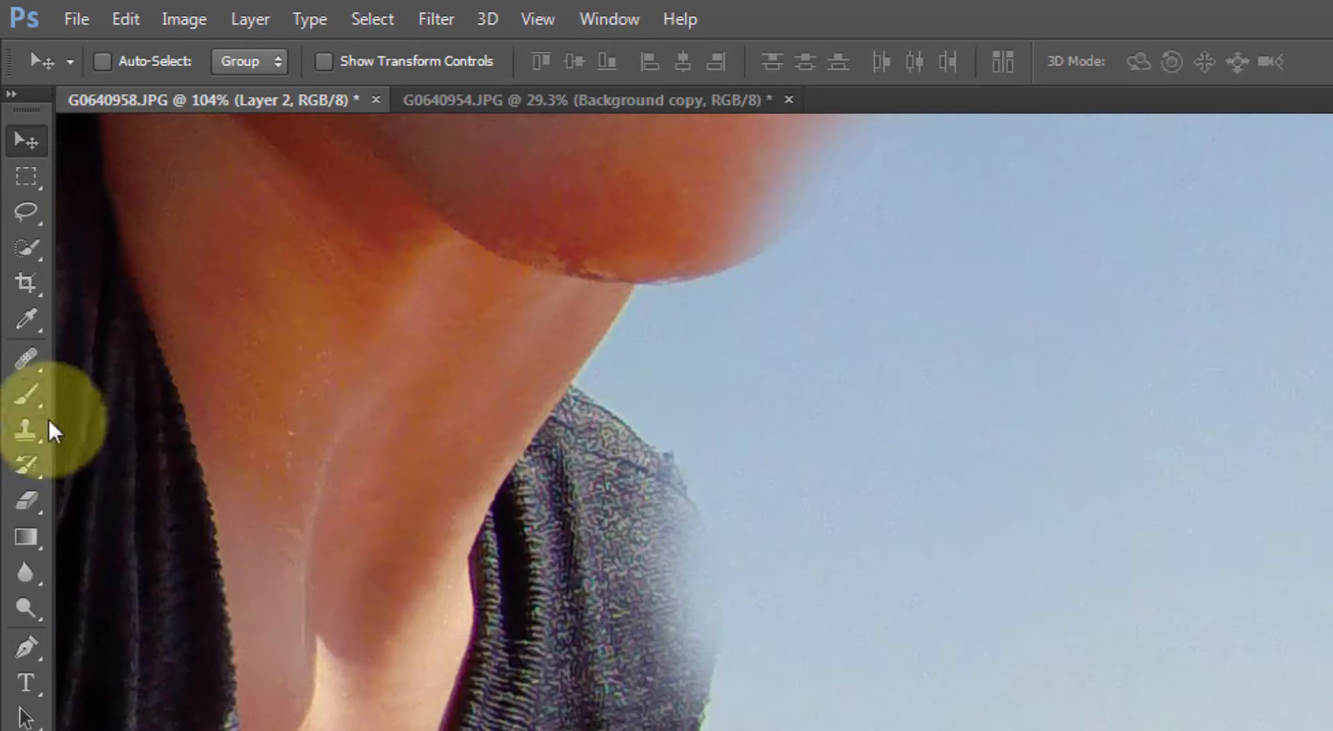
Step: Touch up the upper edge of the water patch beside the boy's shirt using the Eraser with a 35 px brush
{"action": "left_click", "coordinate": [28, 497]}
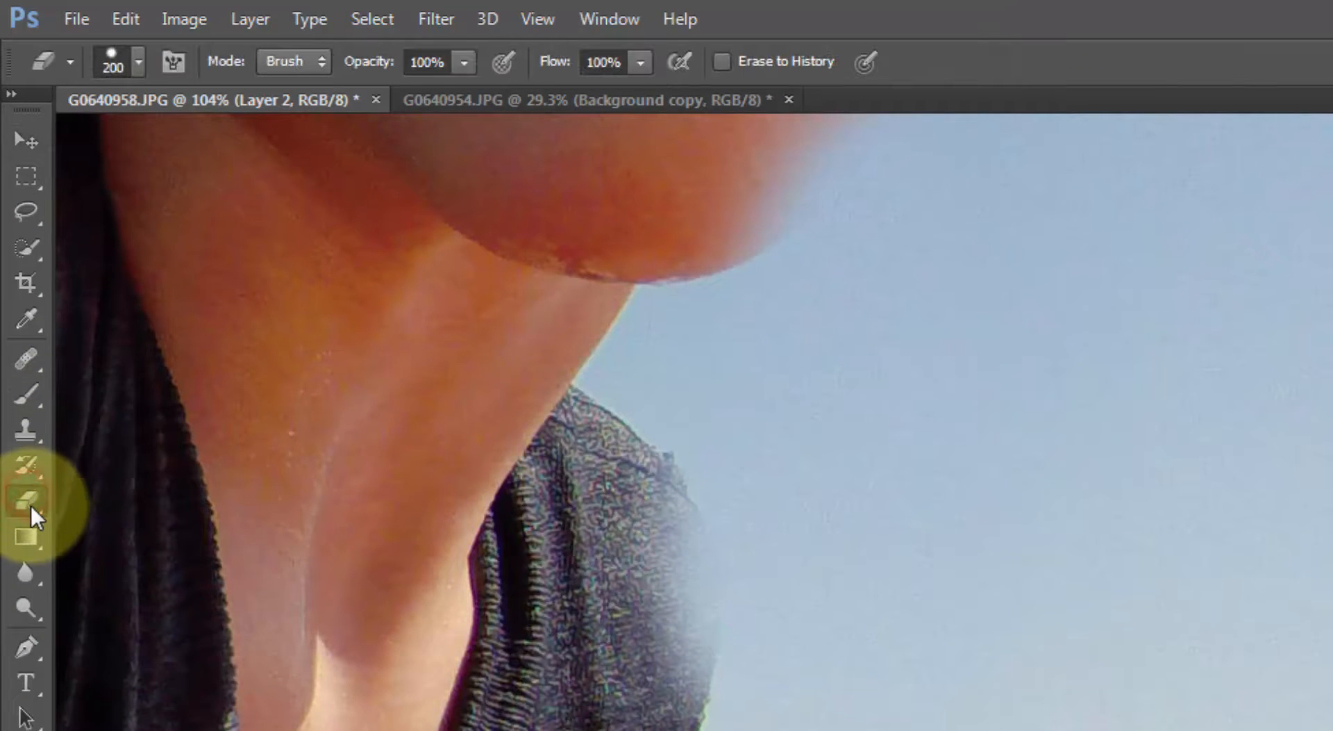
{"action": "key", "text": "["}
{"action": "key", "text": "["}
{"action": "key", "text": "["}
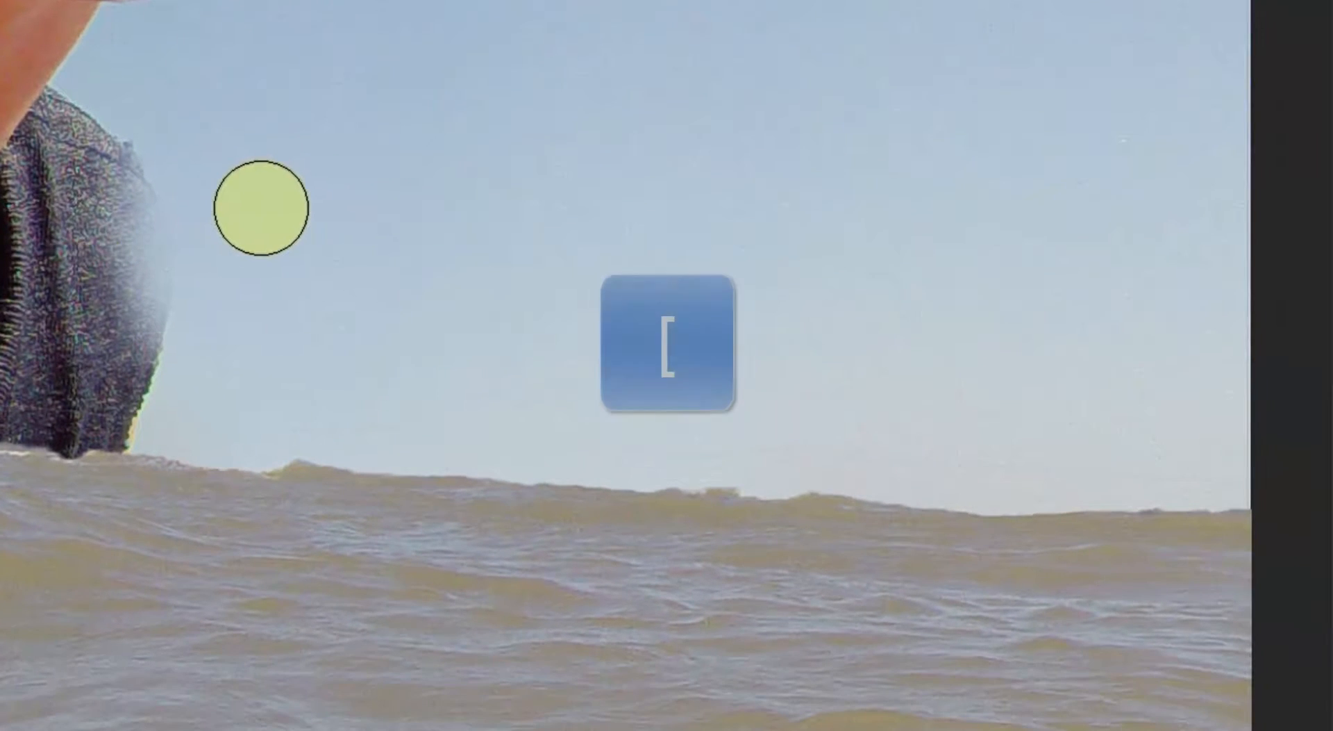
{"action": "key", "text": "["}
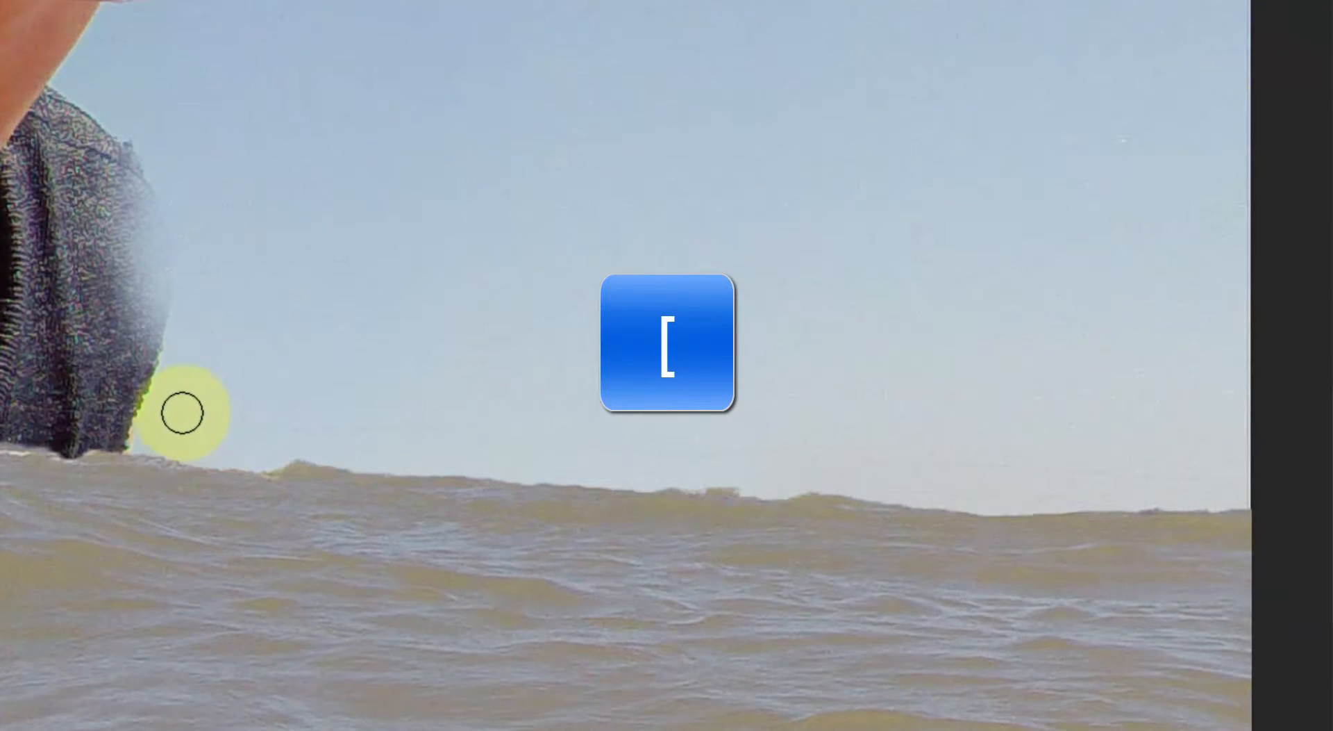
{"action": "left_click", "coordinate": [114, 414]}
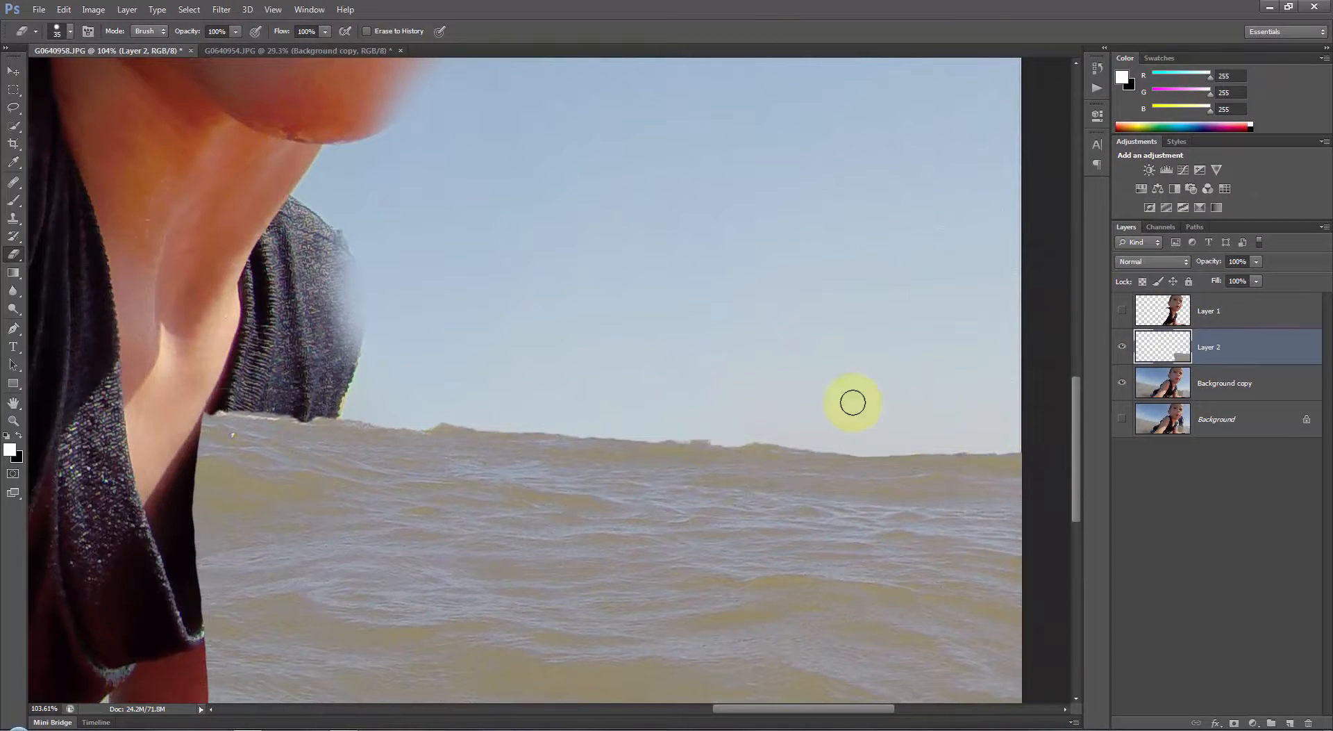
Step: Make Layer 1 visible above the water patch and compare the whole photo with Layer 2 hidden and shown
{"action": "left_click", "coordinate": [14, 71]}
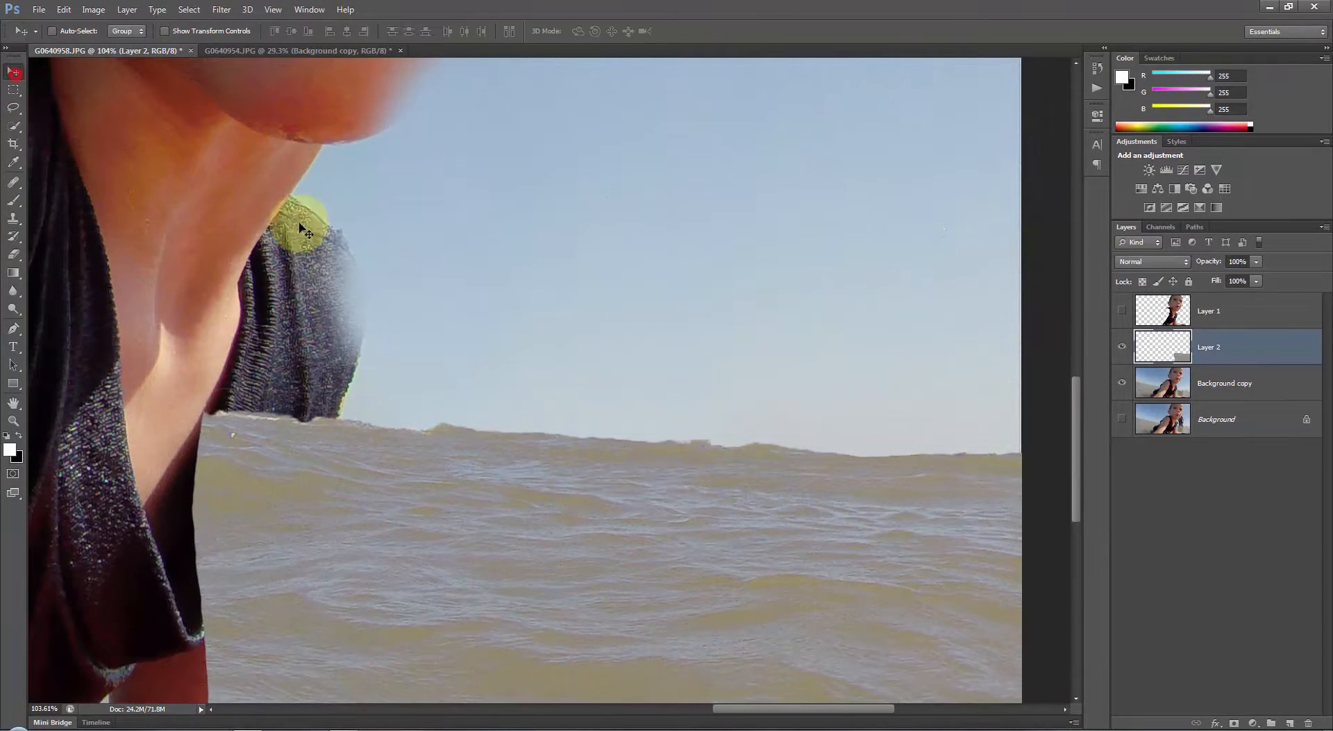
{"action": "scroll", "coordinate": [566, 307], "scroll_direction": "down", "scroll_amount": 5}
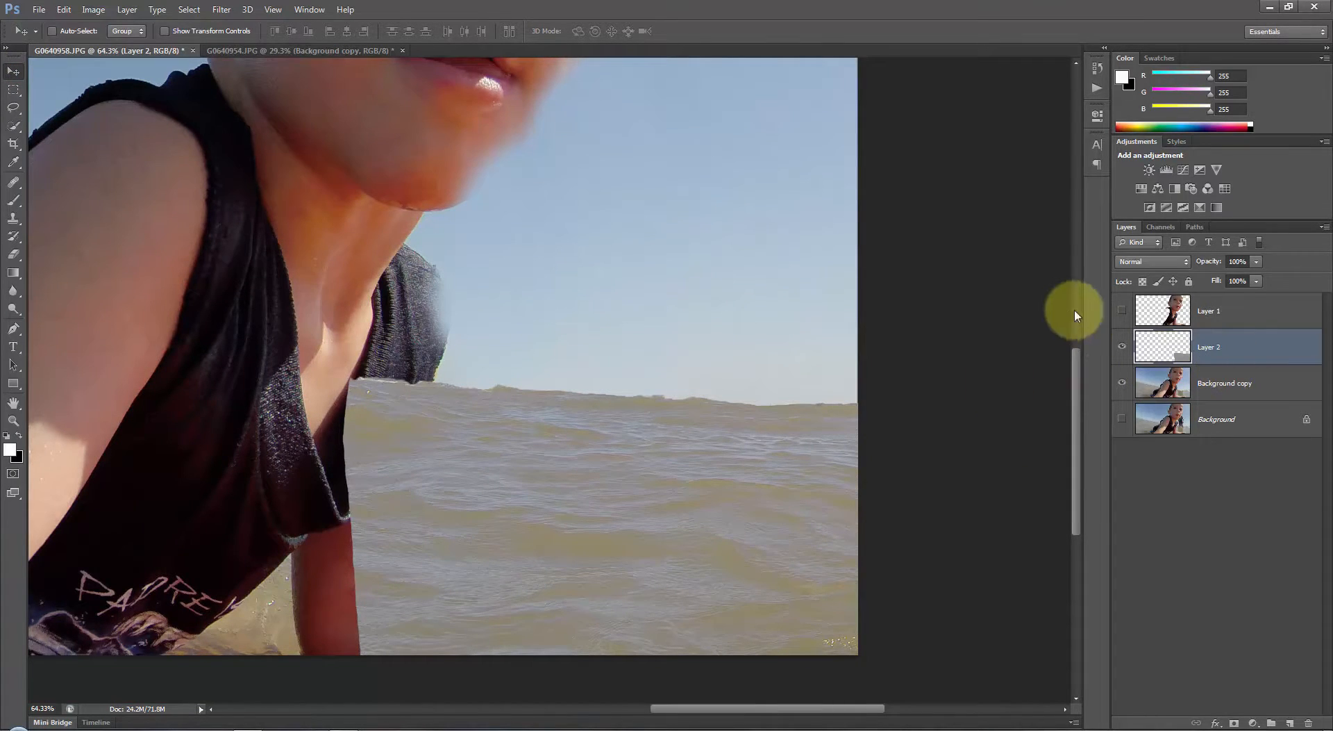
{"action": "left_click", "coordinate": [1122, 314]}
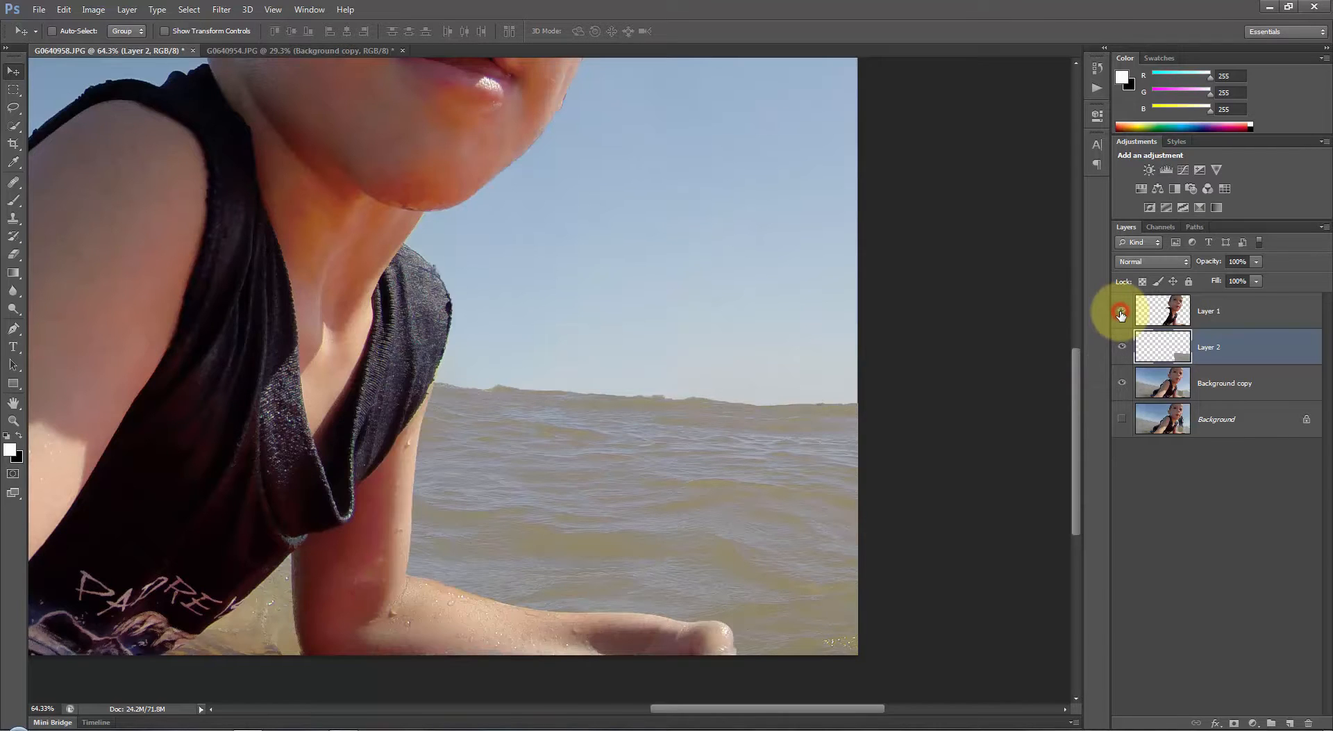
{"action": "scroll", "coordinate": [961, 403], "scroll_direction": "down", "scroll_amount": 3}
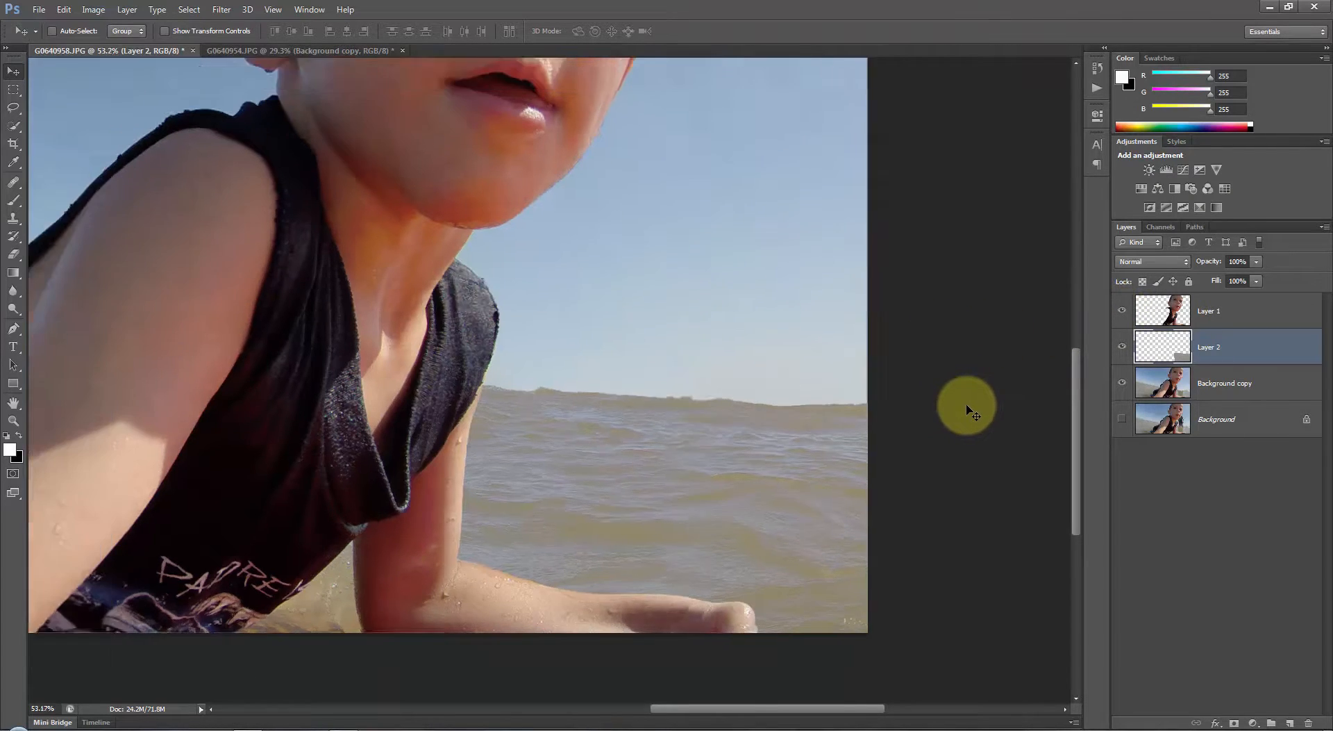
{"action": "scroll", "coordinate": [974, 413], "scroll_direction": "down", "scroll_amount": 1}
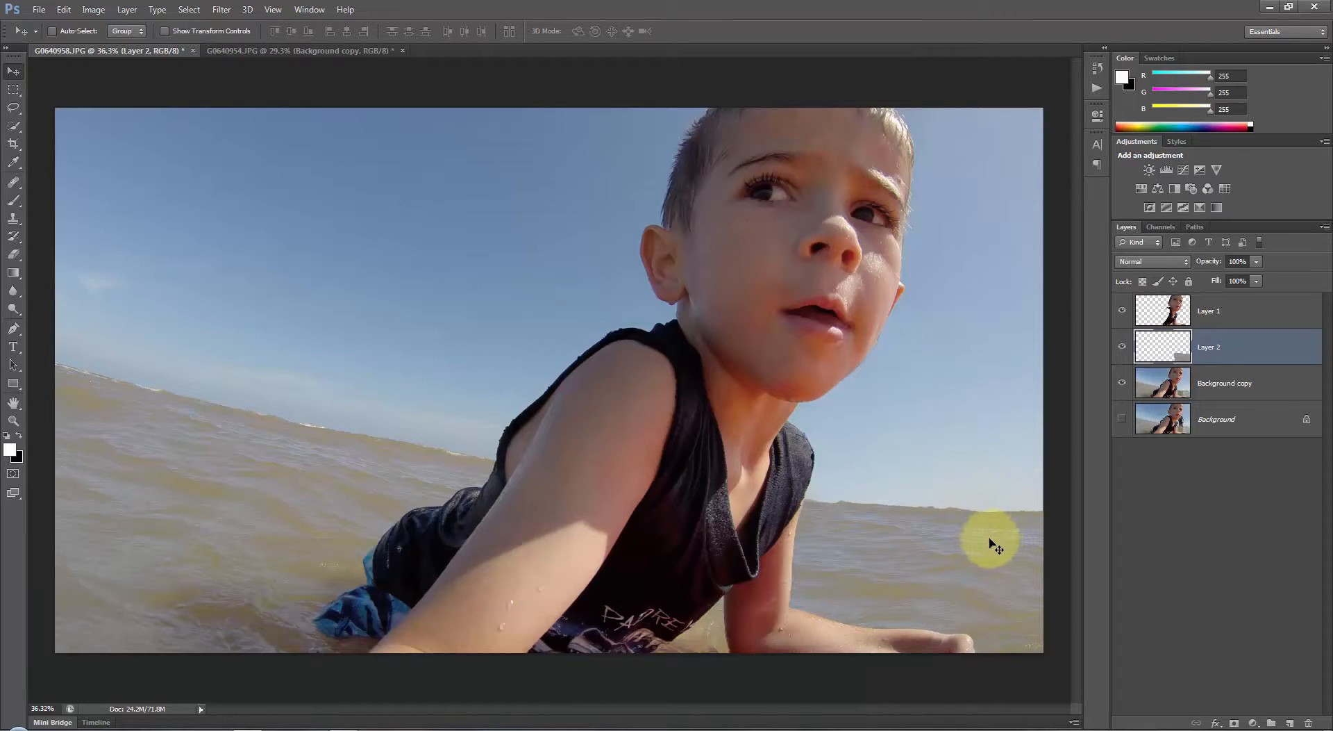
{"action": "scroll", "coordinate": [957, 514], "scroll_direction": "up", "scroll_amount": 2}
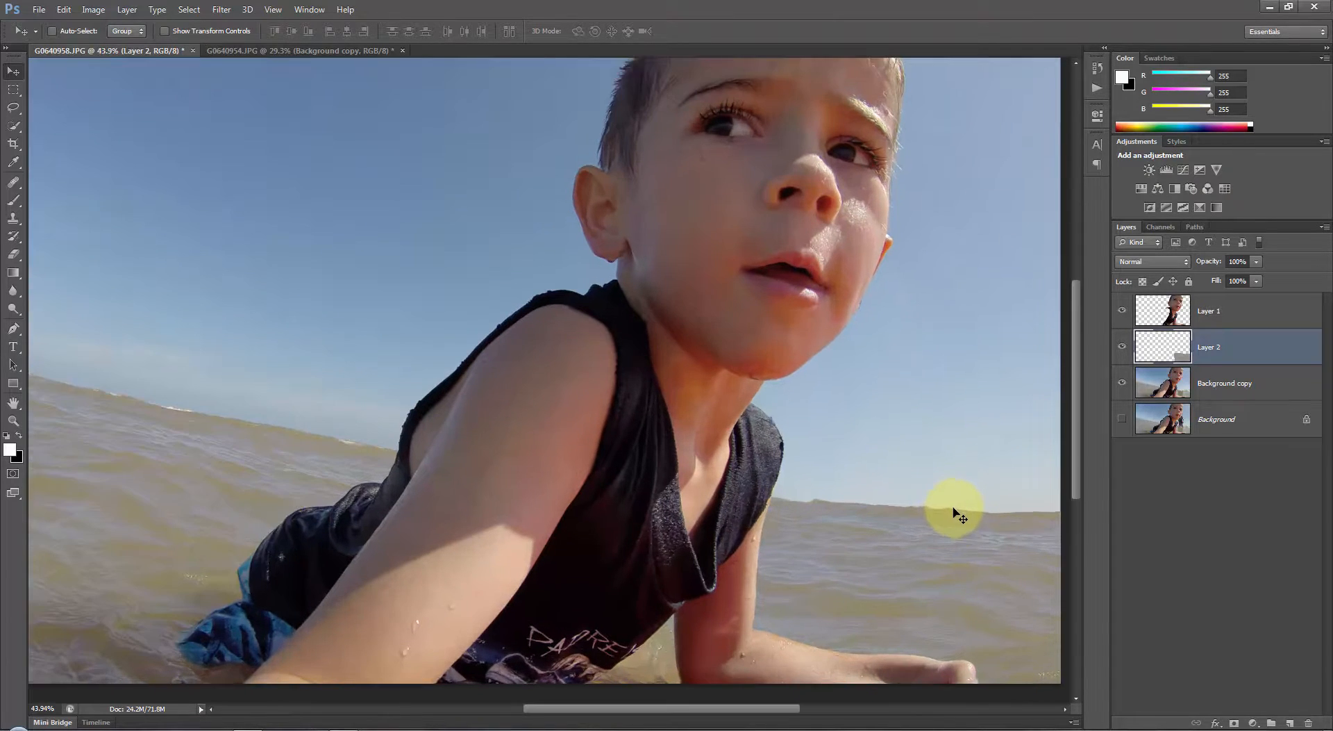
{"action": "left_click", "coordinate": [1122, 346]}
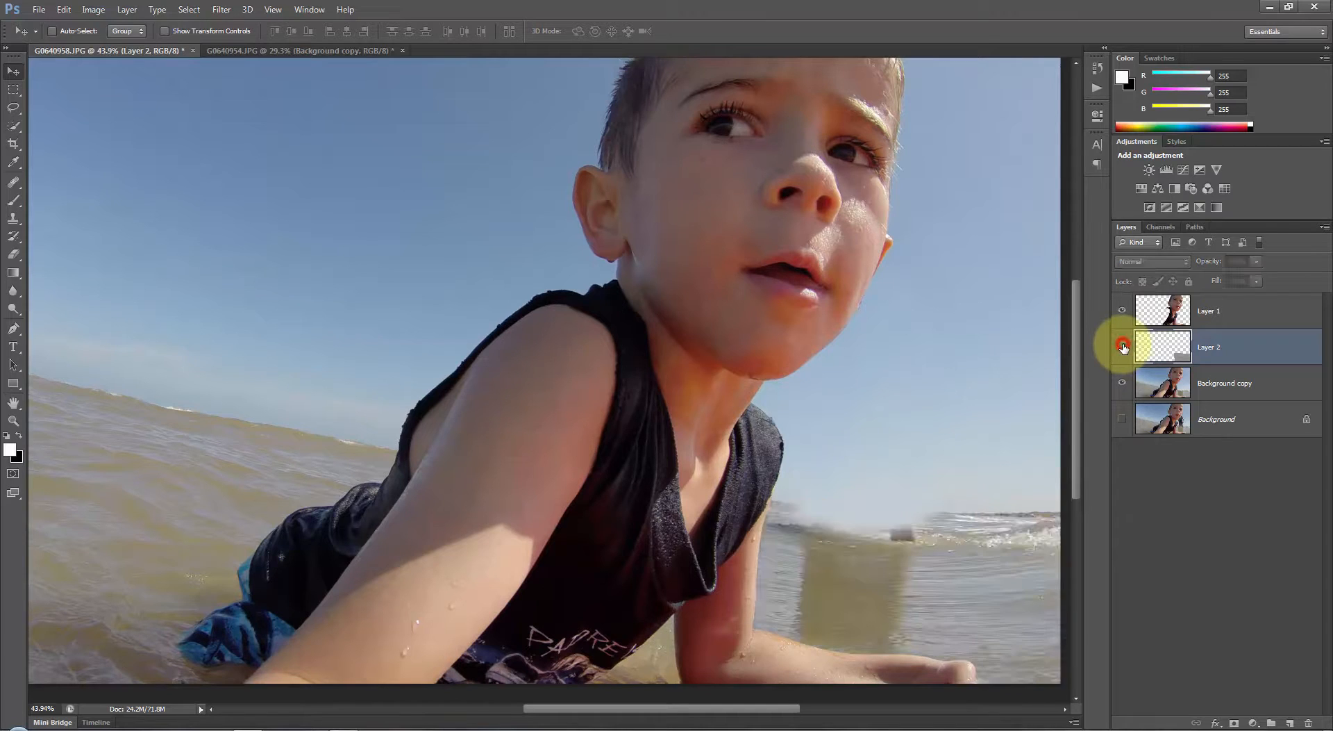
{"action": "left_click", "coordinate": [1123, 346]}
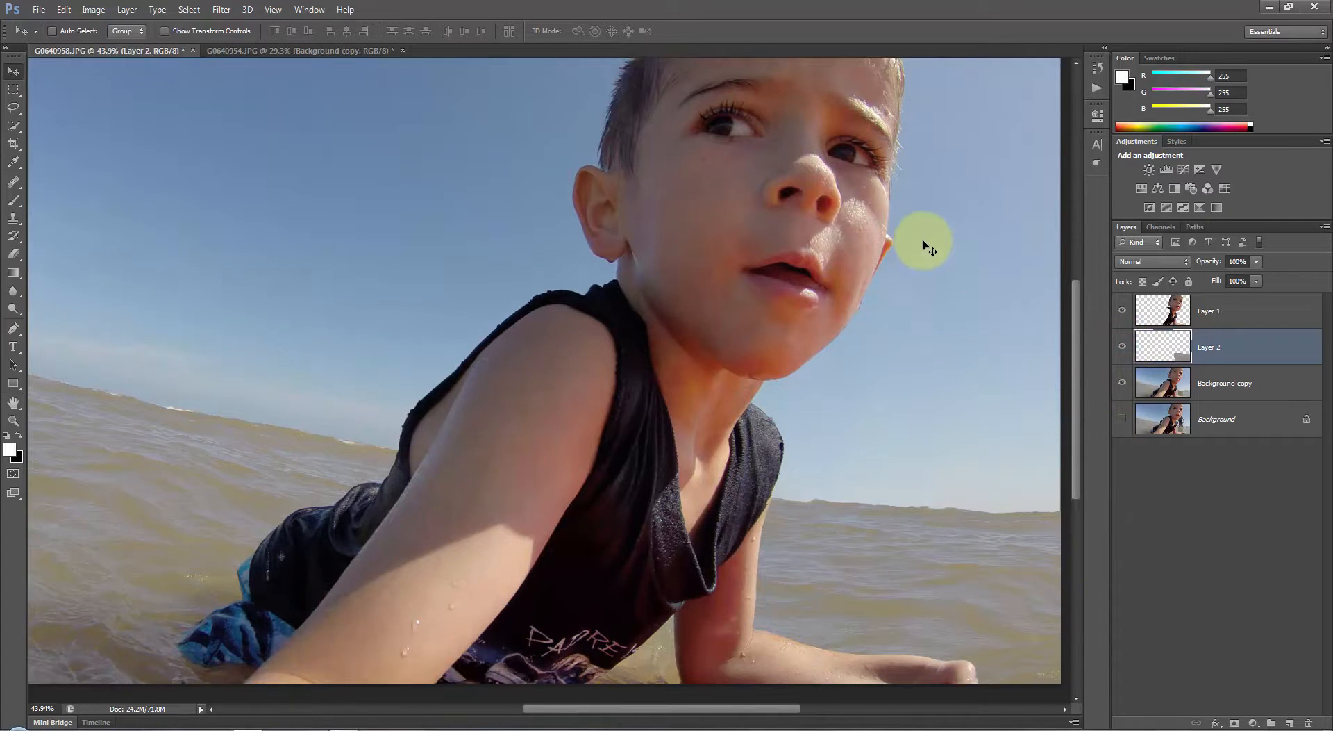
Step: Examine the boy's jaw edge up close, comparing Layer 1 hidden and shown as well as the original Background alone
{"action": "scroll", "coordinate": [879, 313], "scroll_direction": "up", "scroll_amount": 5}
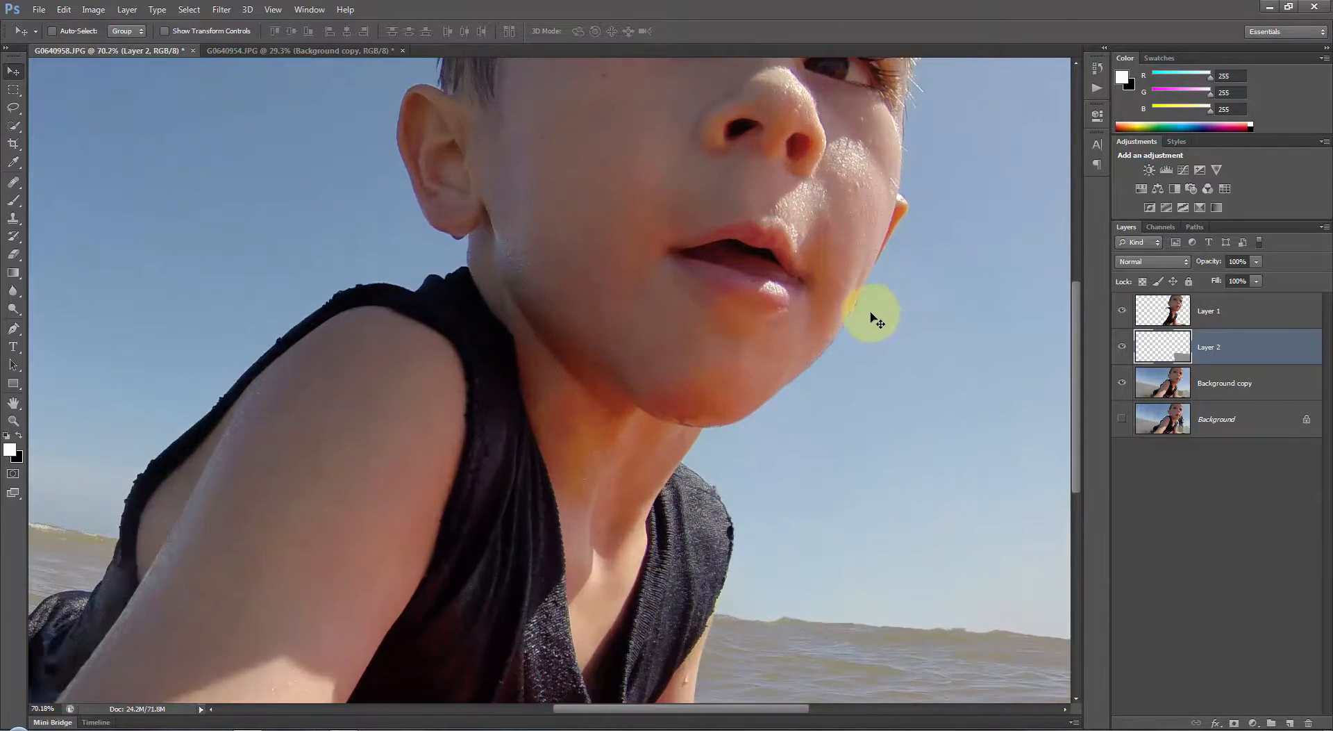
{"action": "scroll", "coordinate": [874, 319], "scroll_direction": "up", "scroll_amount": 1}
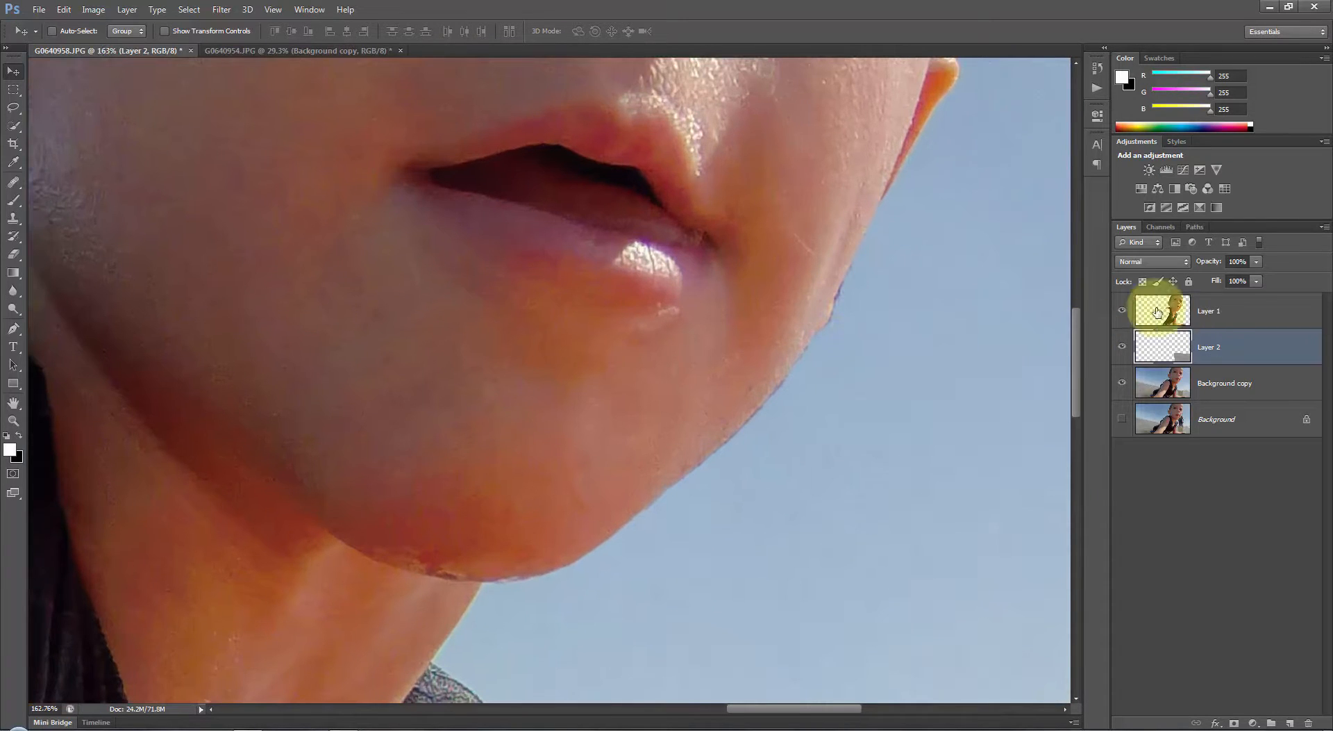
{"action": "left_click", "coordinate": [1122, 311]}
{"action": "left_click", "coordinate": [1121, 311]}
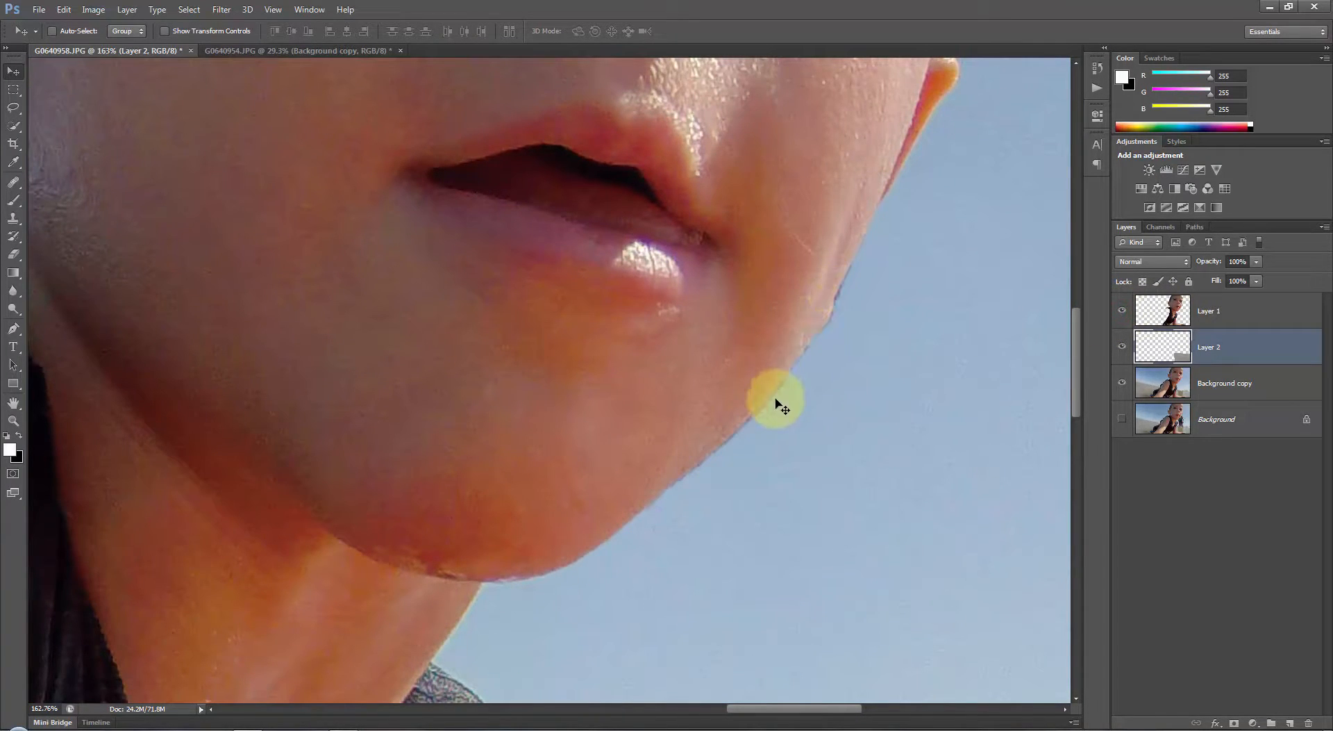
{"action": "left_click_drag", "start_coordinate": [1122, 311], "coordinate": [1124, 429]}
{"action": "left_click", "coordinate": [1124, 425]}
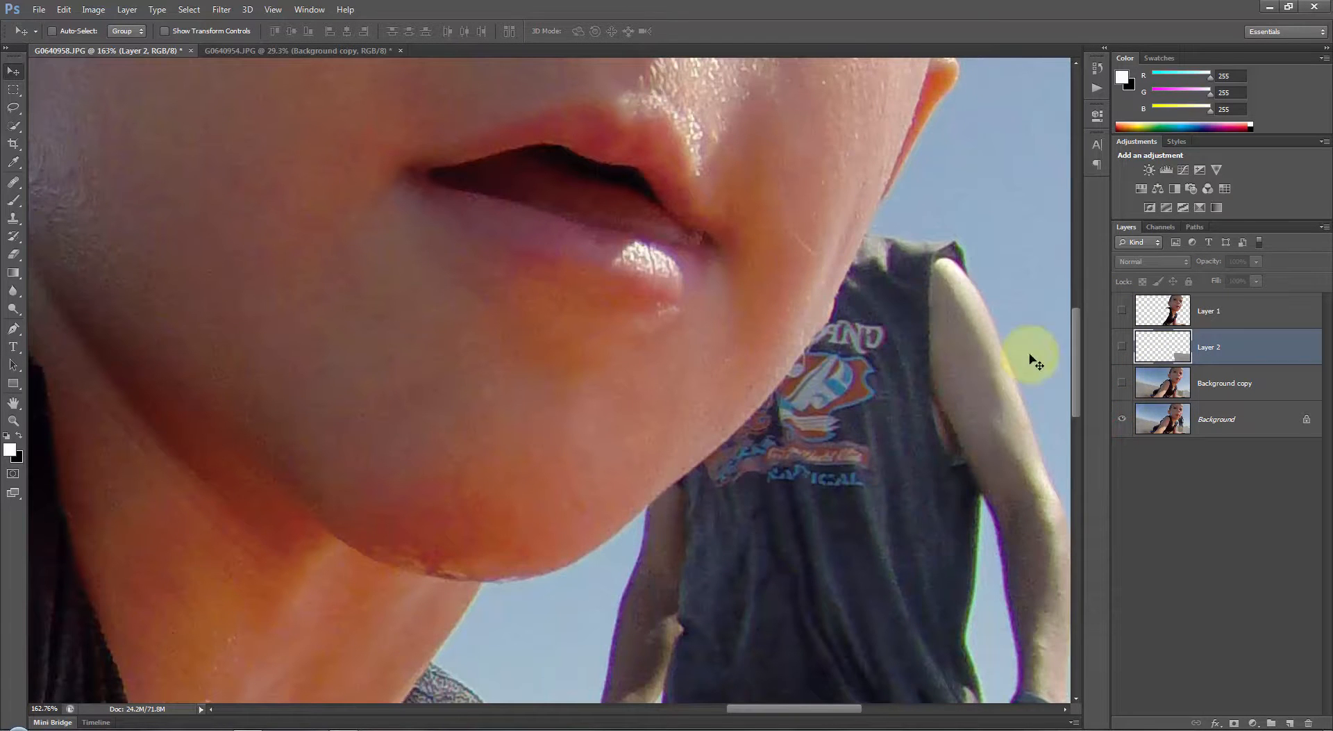
{"action": "left_click", "coordinate": [1119, 309]}
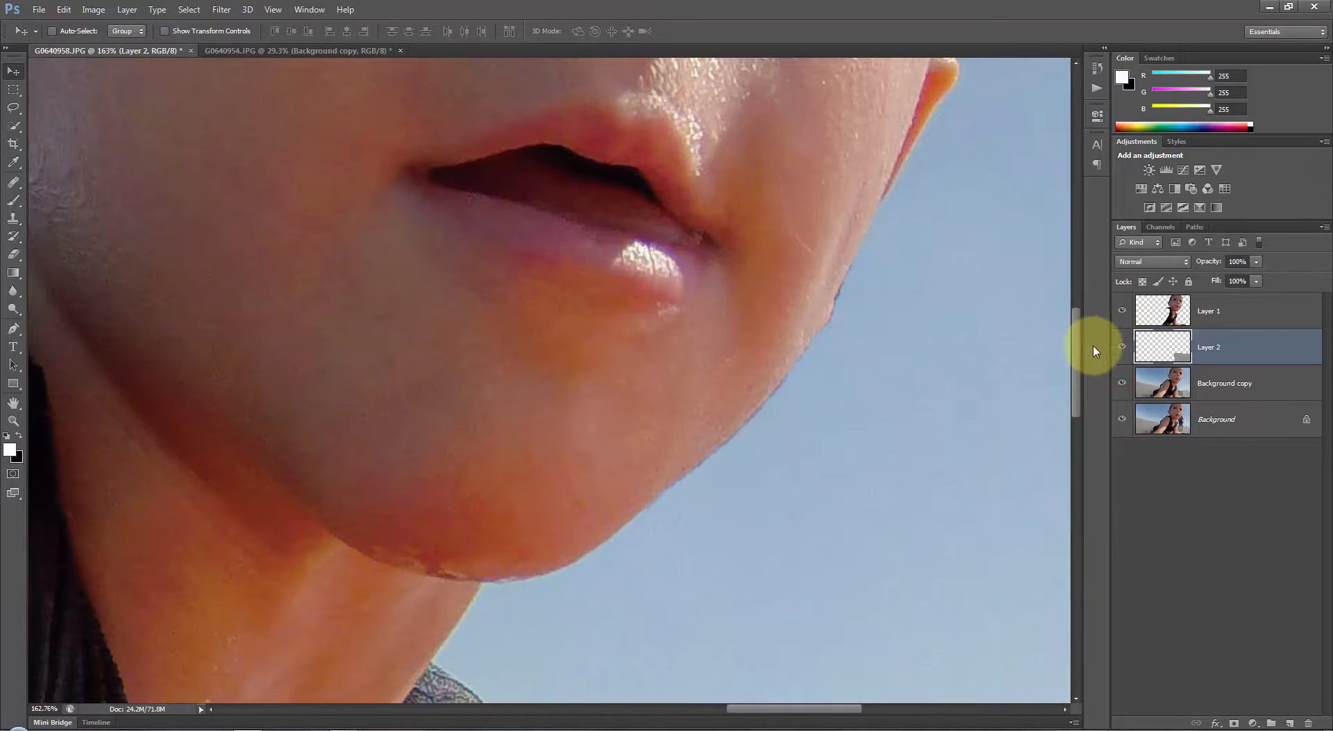
{"action": "left_click", "coordinate": [1123, 313]}
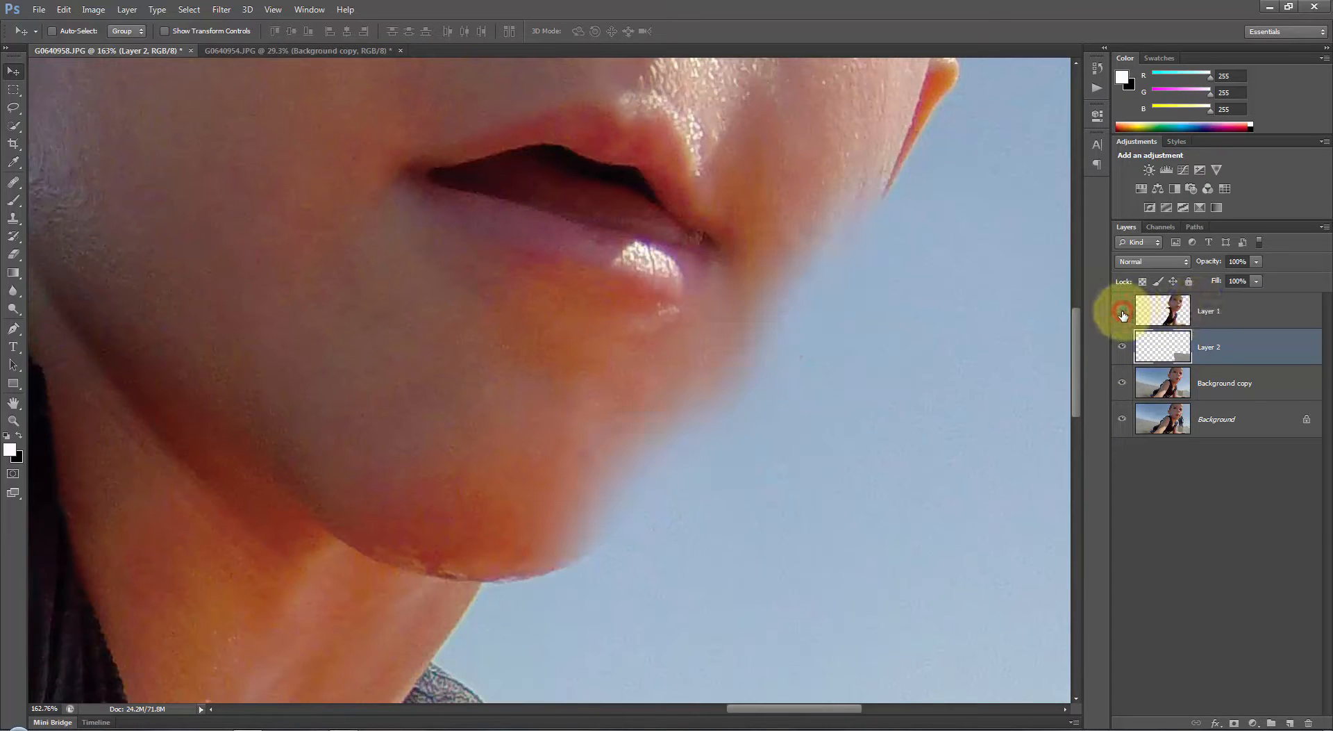
{"action": "left_click", "coordinate": [1123, 310]}
Step: Clean the dark fringe along the boy's jaw on Layer 1 using the Eraser with a small brush
{"action": "left_click", "coordinate": [1273, 313]}
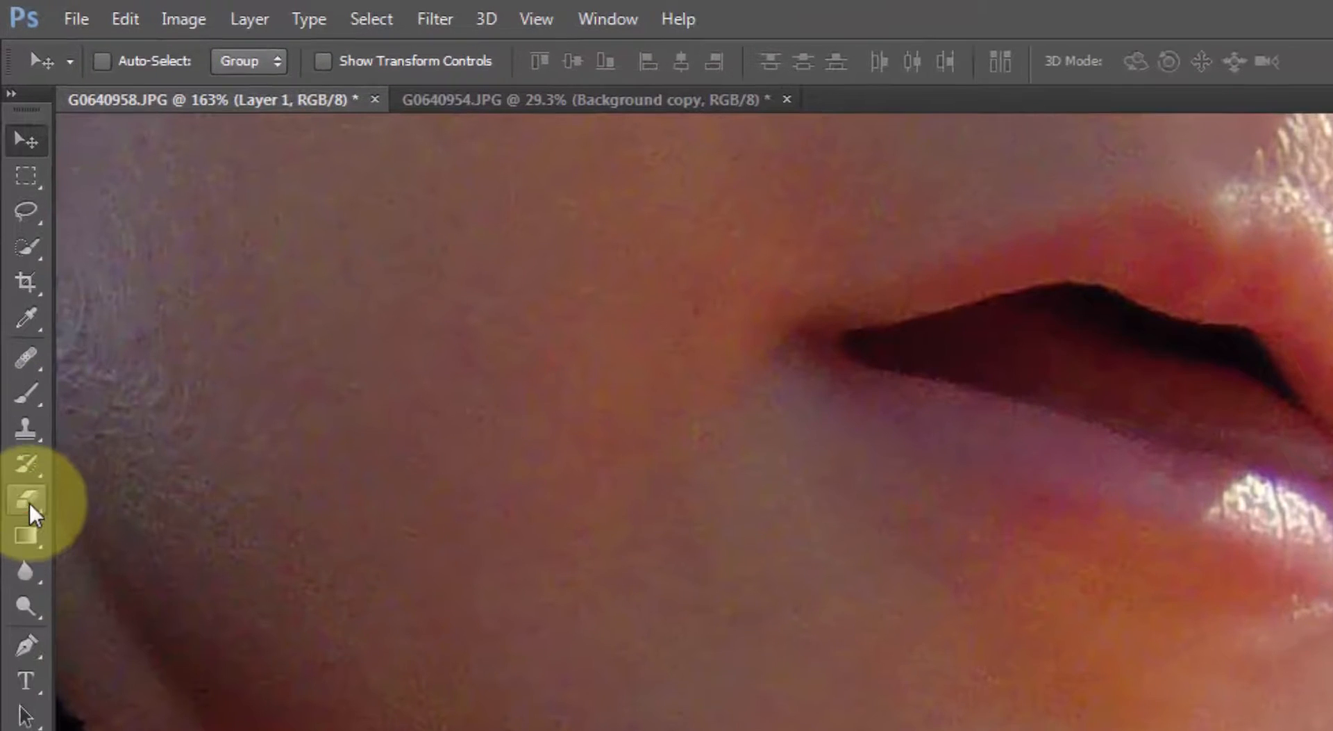
{"action": "left_click", "coordinate": [14, 255]}
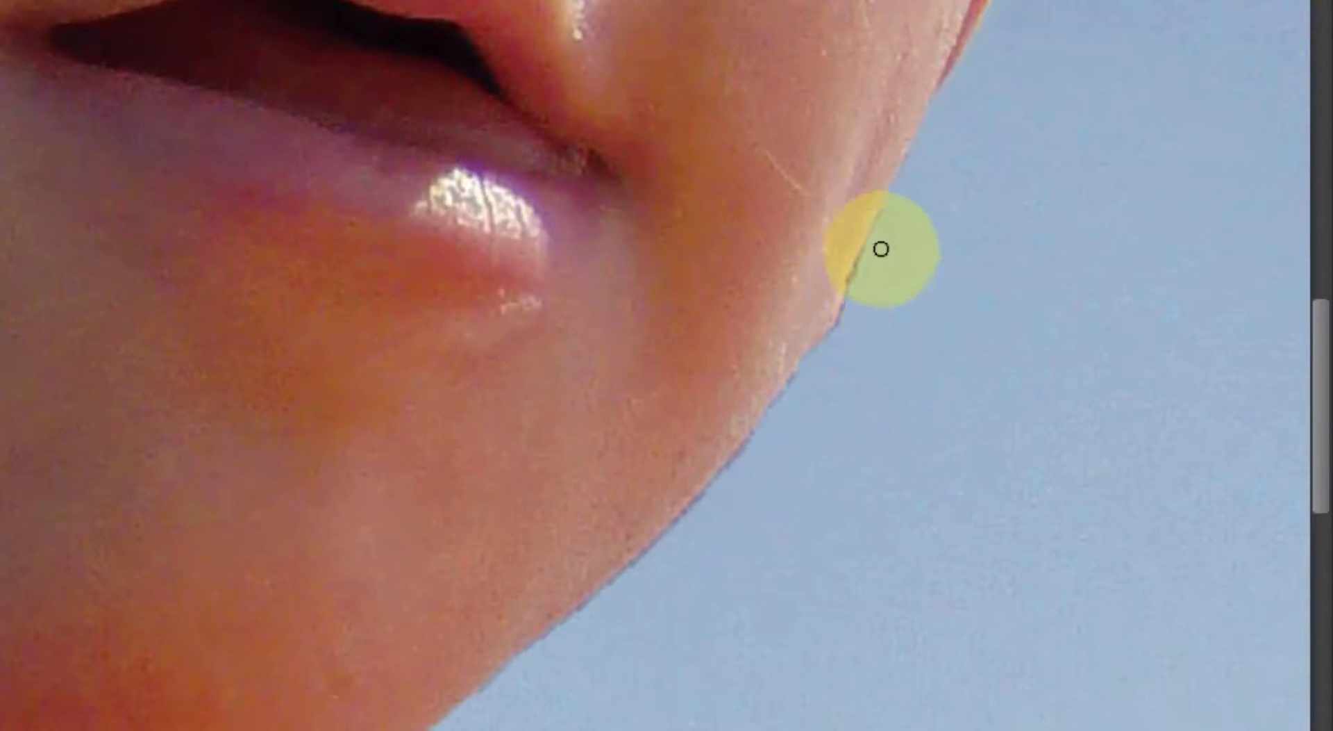
{"action": "scroll", "coordinate": [880, 246], "scroll_direction": "up", "scroll_amount": 5}
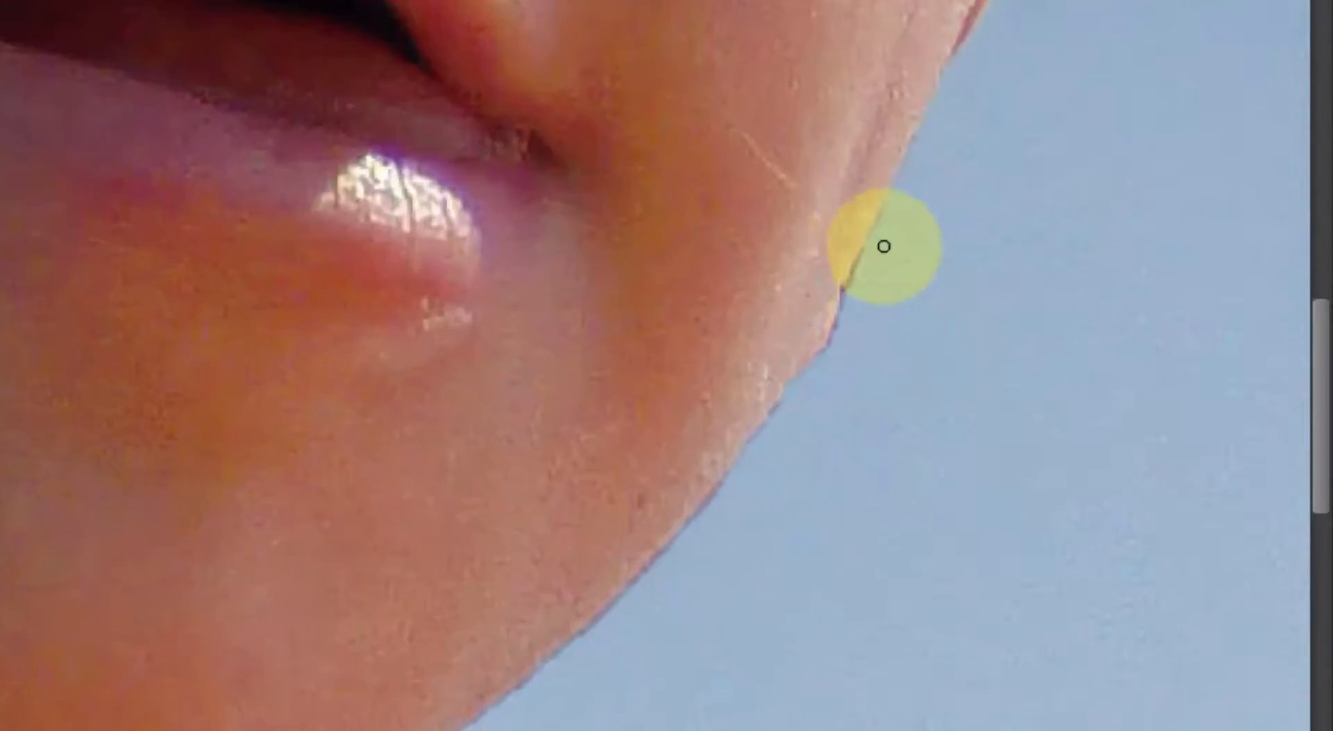